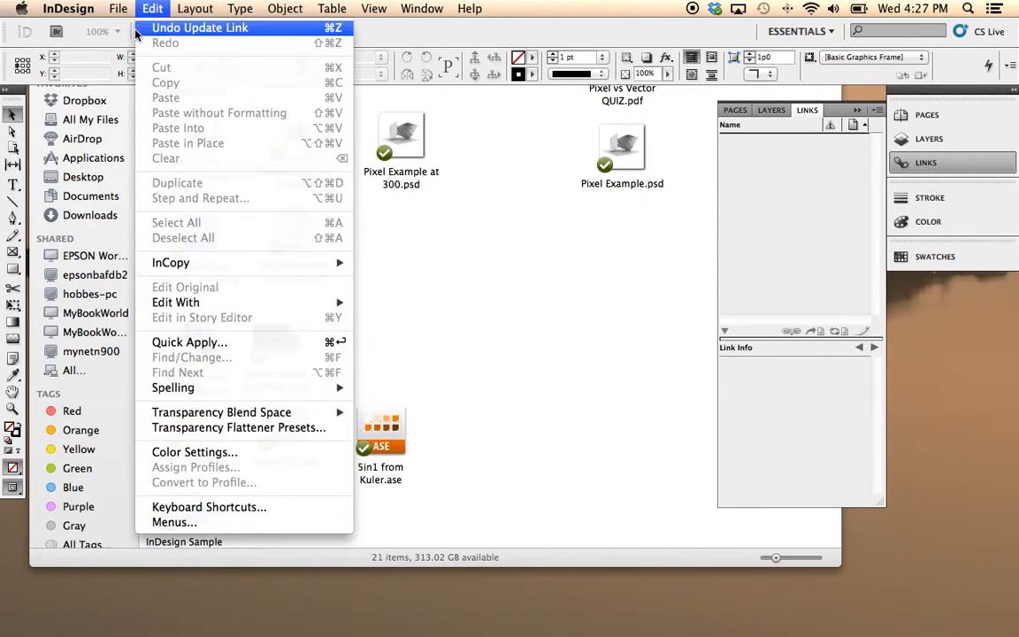
Create a new one-page Letter print document with the default settings.
mouse_move(166, 32)
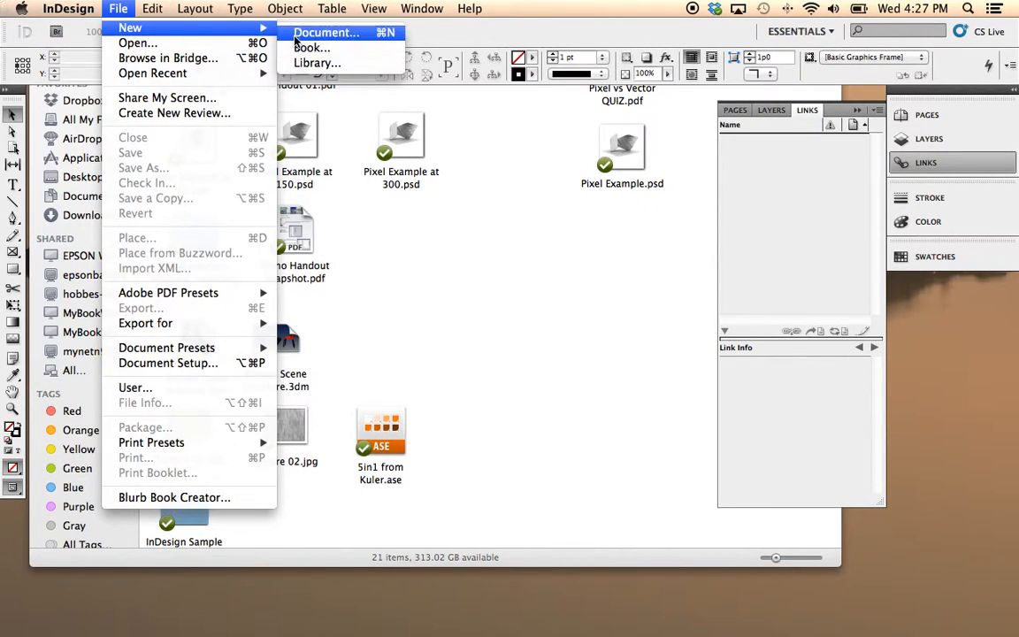
click(326, 33)
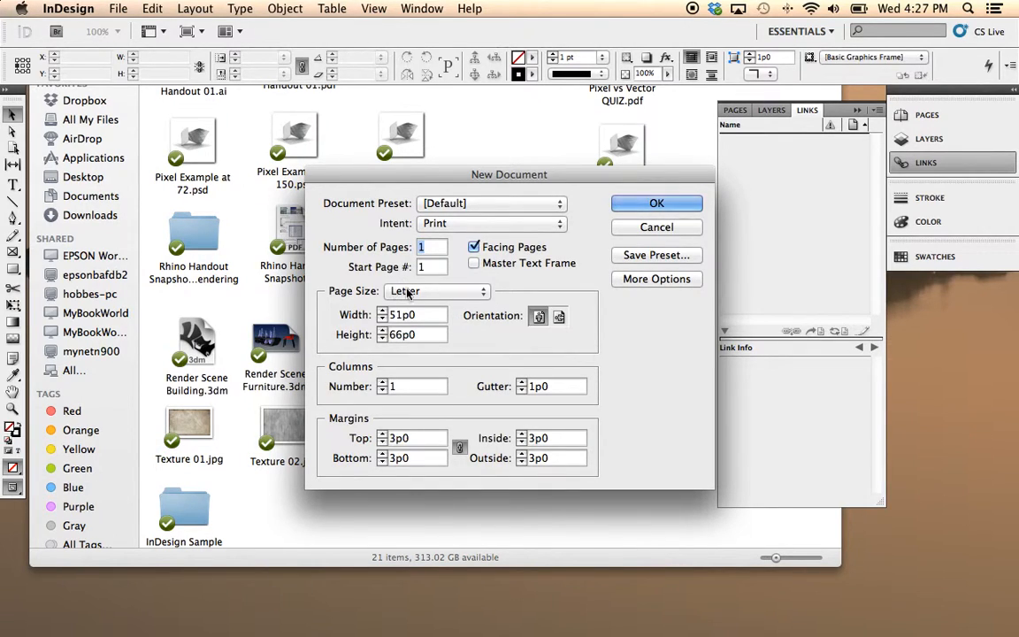
key(Return)
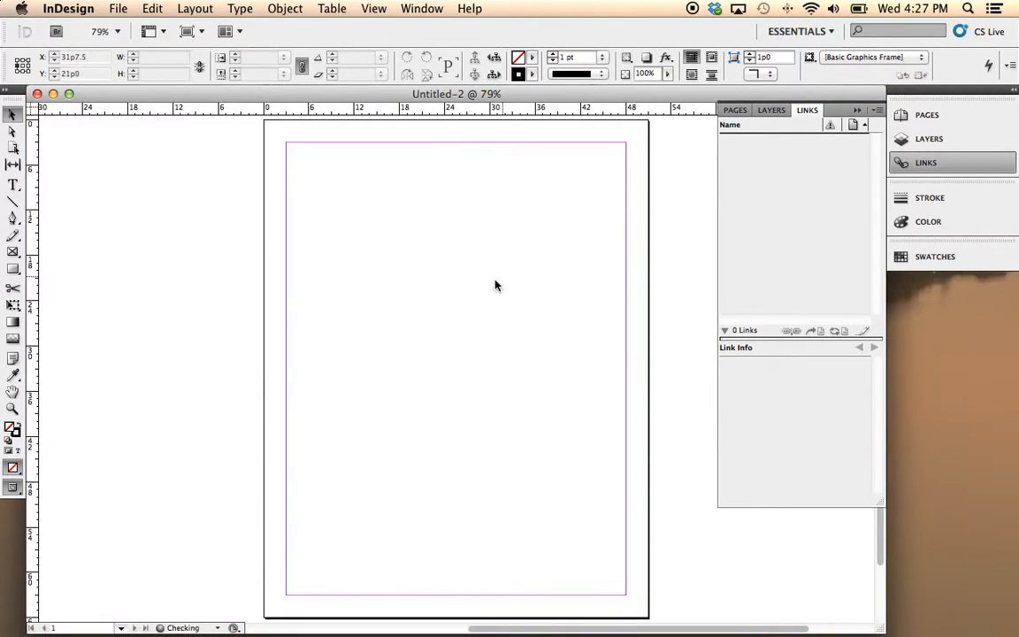
Change the horizontal and vertical ruler units to inches.
right_click(107, 111)
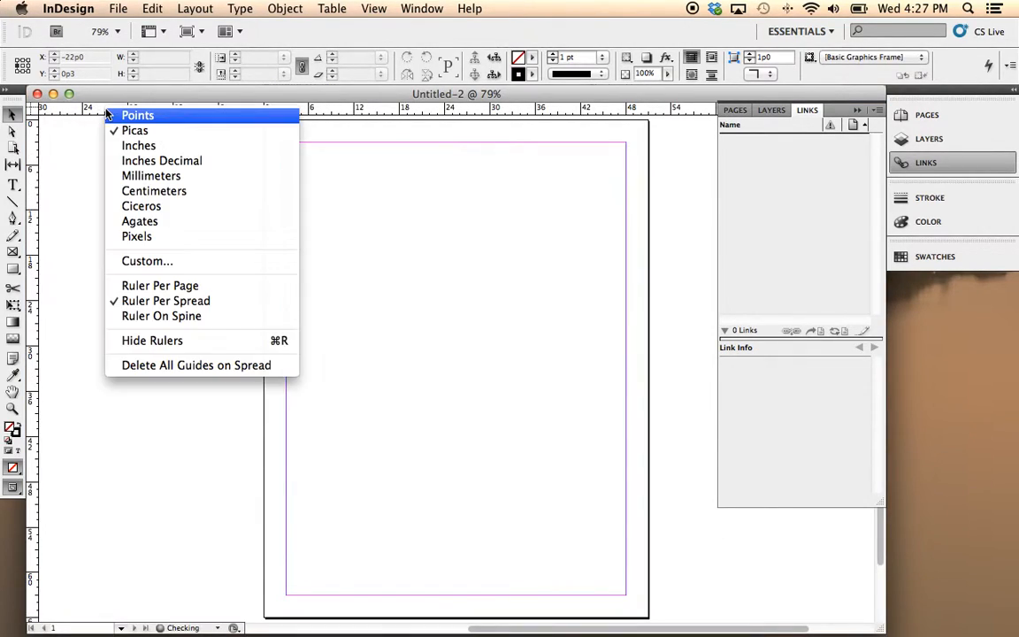
click(138, 145)
right_click(32, 151)
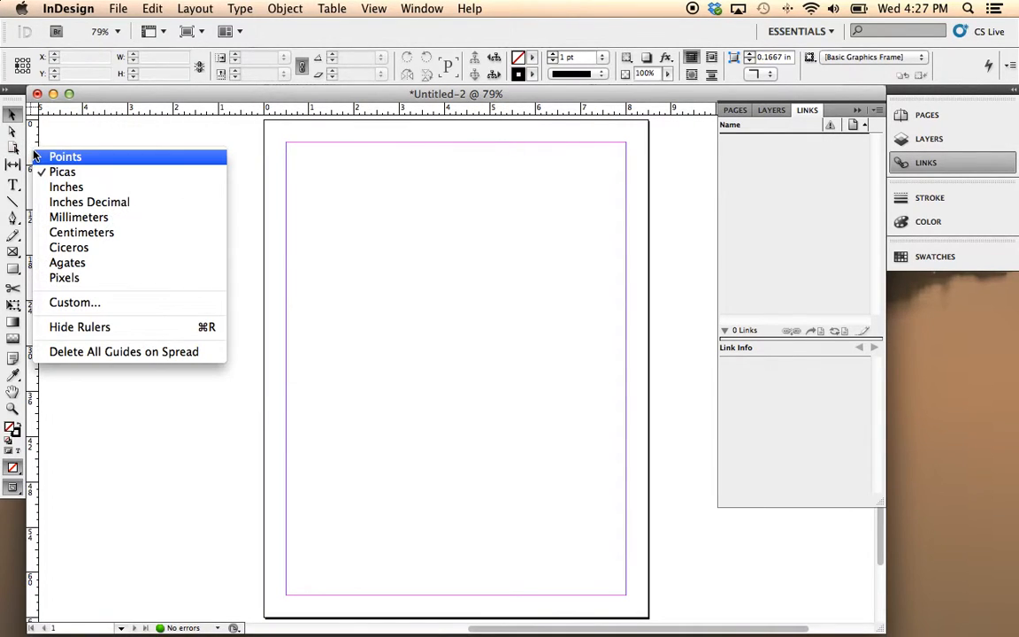
click(80, 191)
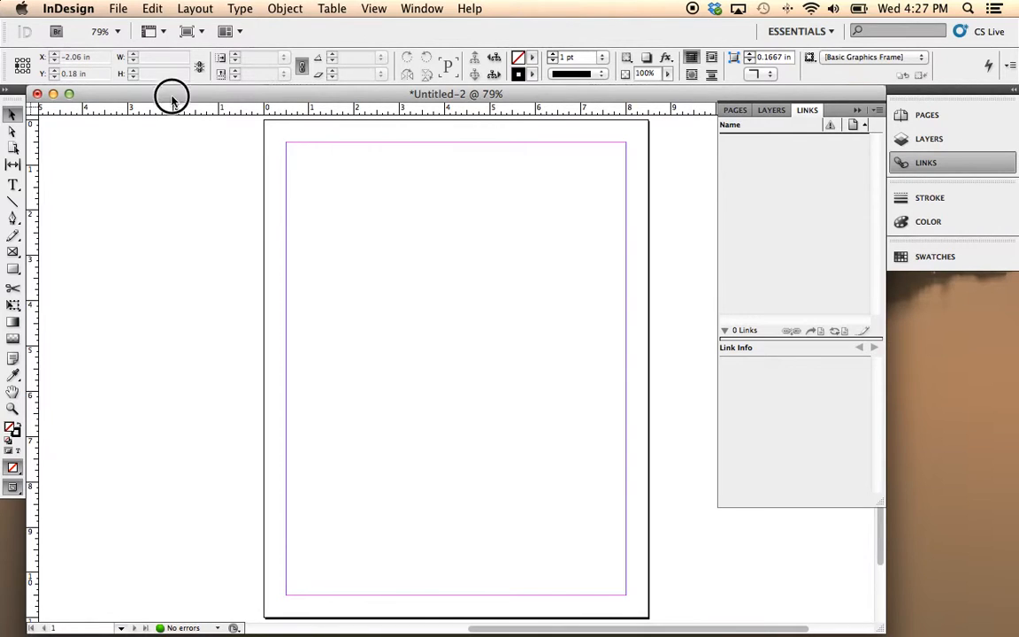
Place "Acconci - Armory Plan 01.ai" from the Armory folder inside InDesign Sample onto the document page.
drag(173, 95, 173, 372)
click(390, 334)
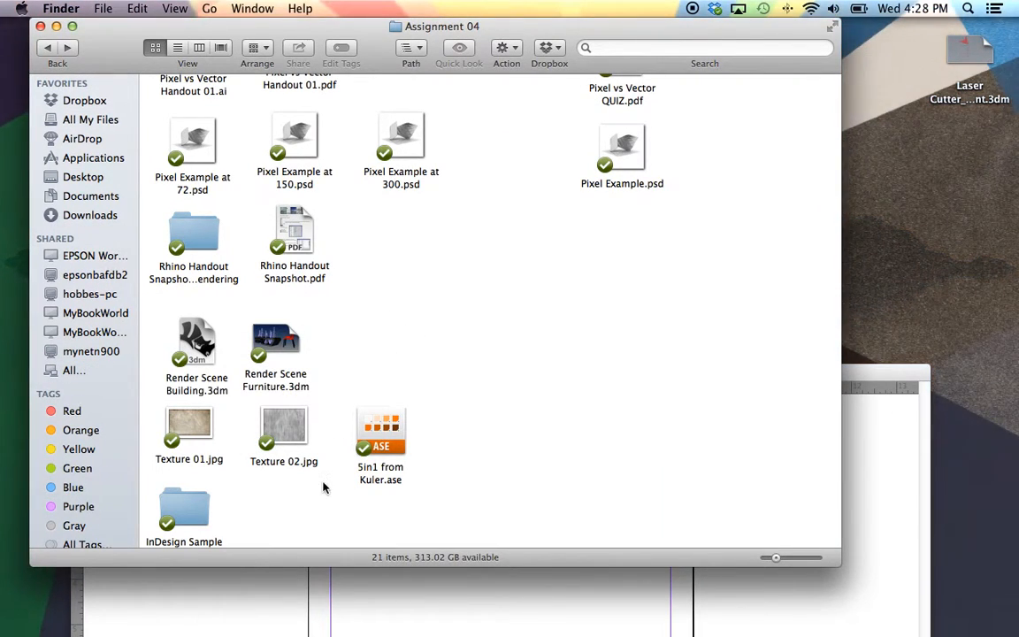
double_click(188, 509)
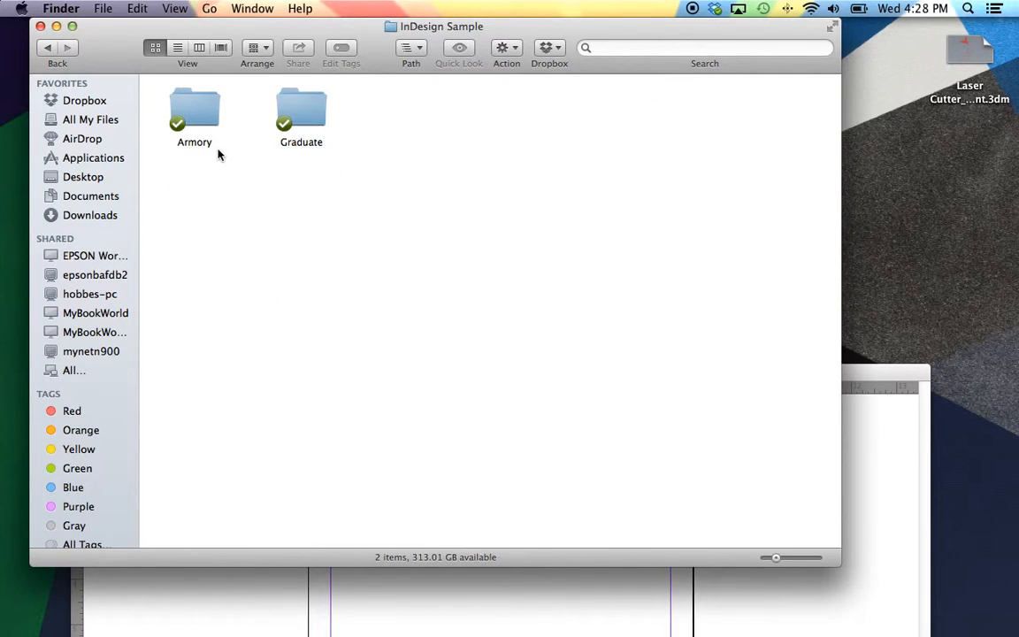
double_click(206, 122)
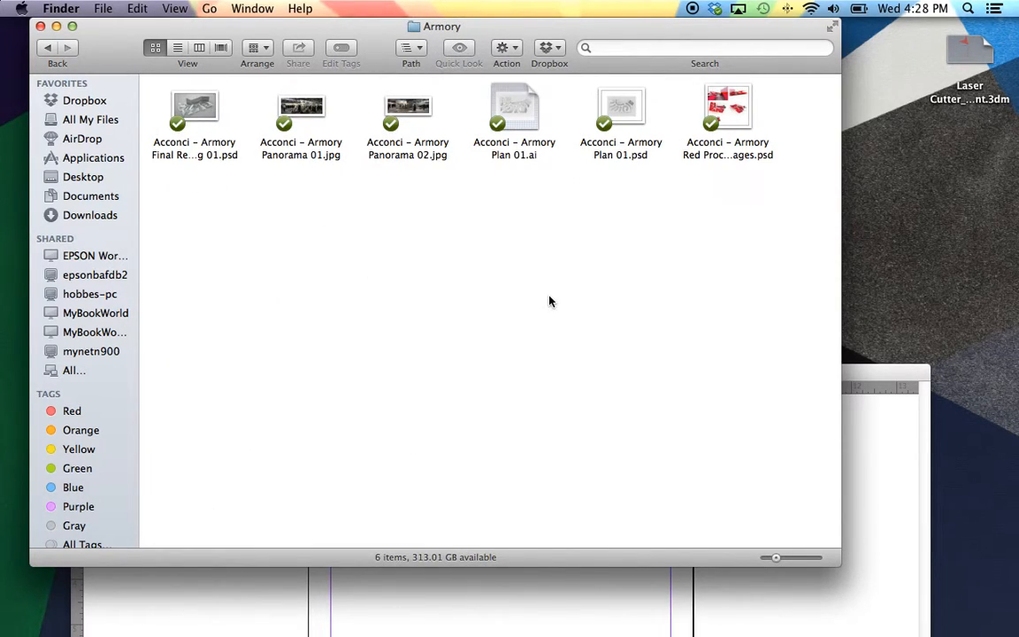
click(531, 154)
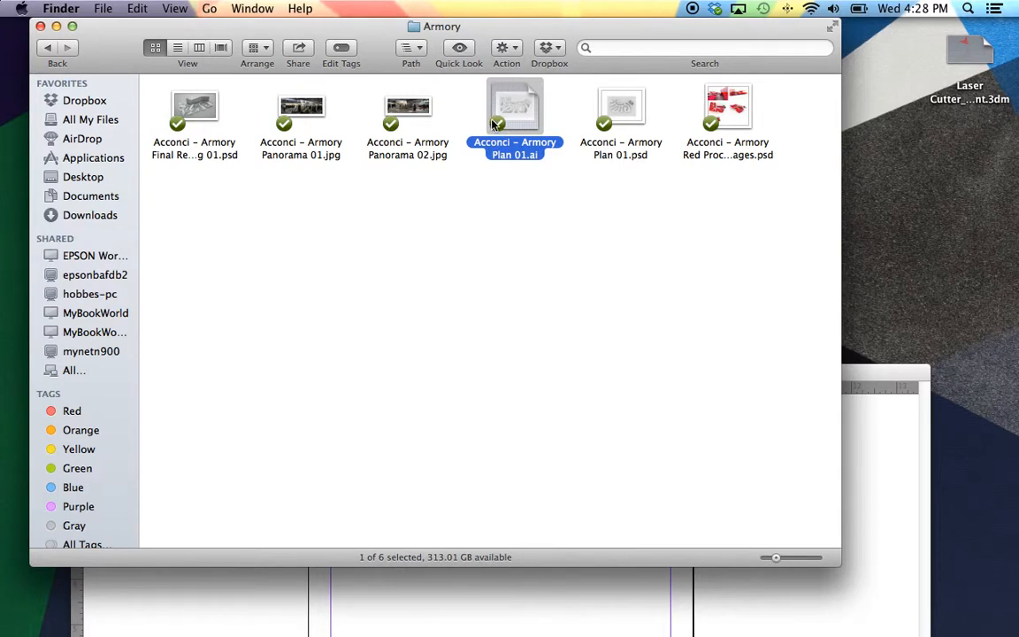
drag(519, 105, 229, 596)
click(226, 526)
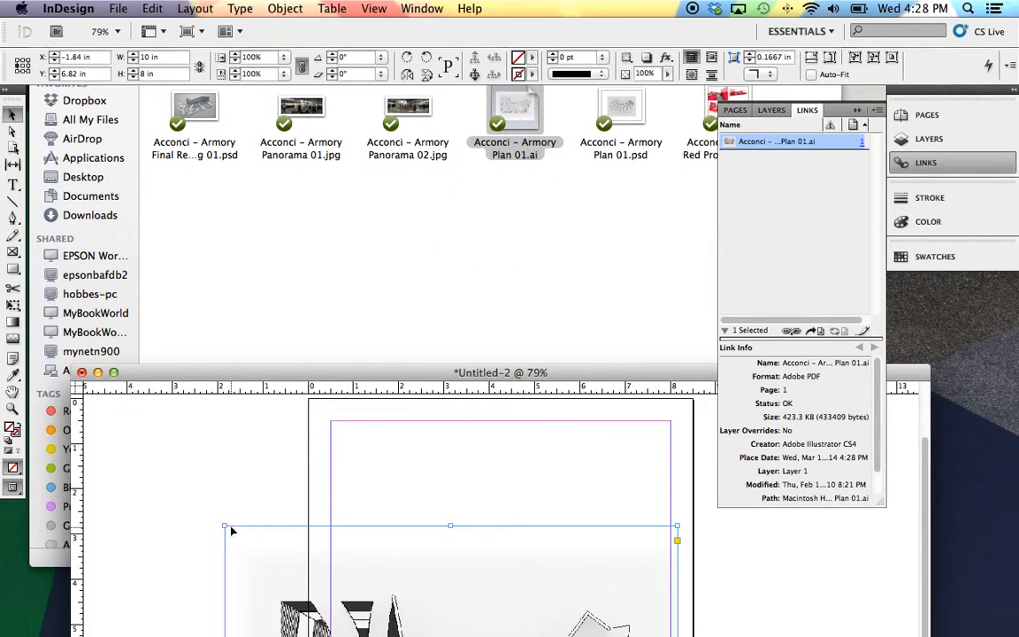
Maximize the document window and move the placed plan up across the page to about X -0.94 in, Y 4.8 in.
click(114, 373)
click(125, 404)
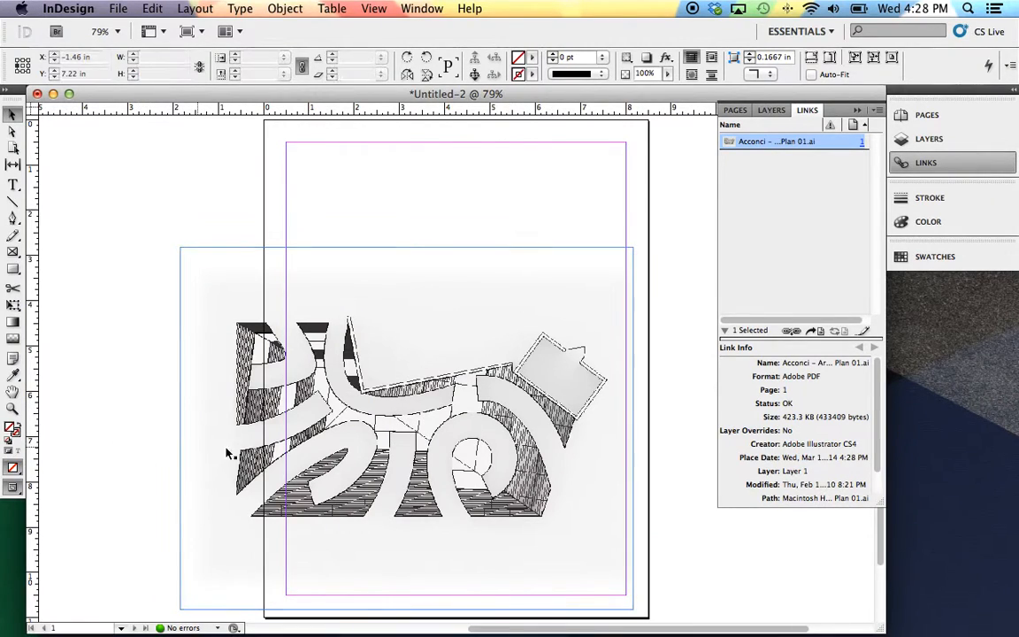
drag(311, 454, 228, 428)
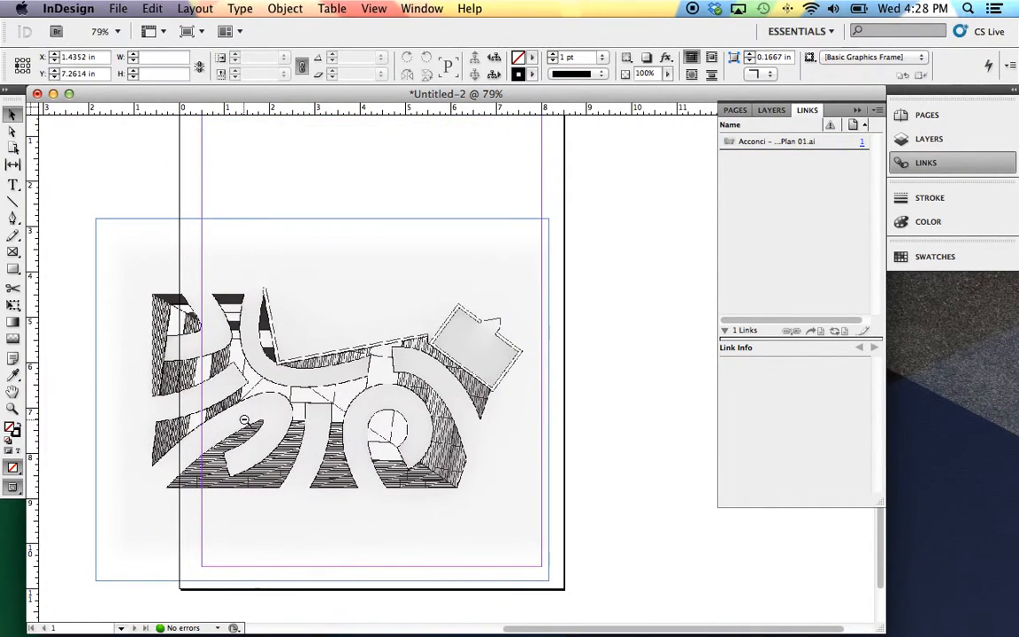
alt+super+click(244, 422)
drag(336, 436, 132, 459)
drag(118, 412, 71, 458)
drag(174, 425, 234, 389)
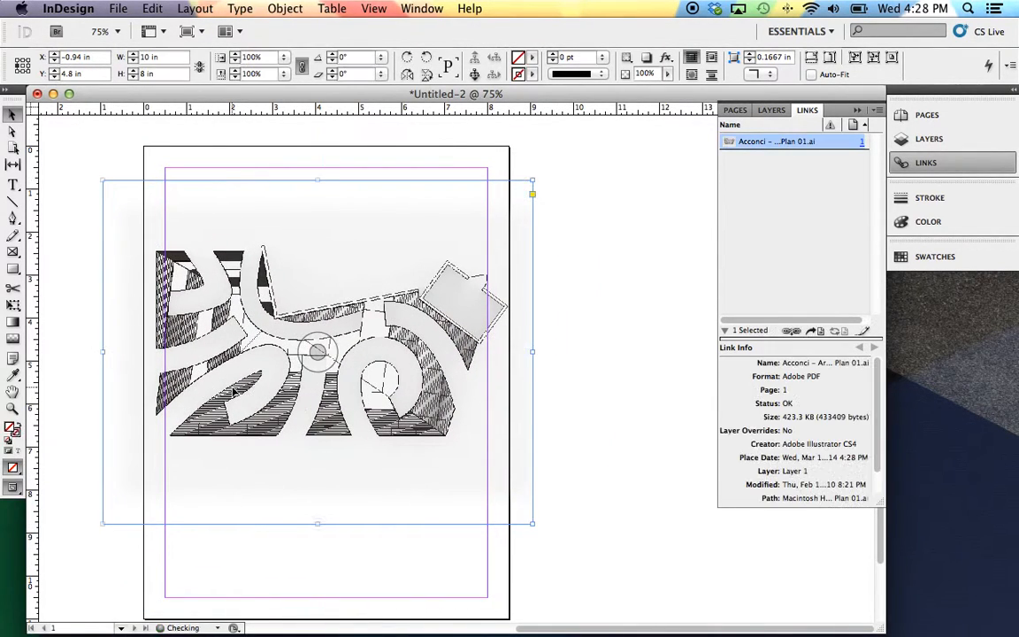
click(571, 446)
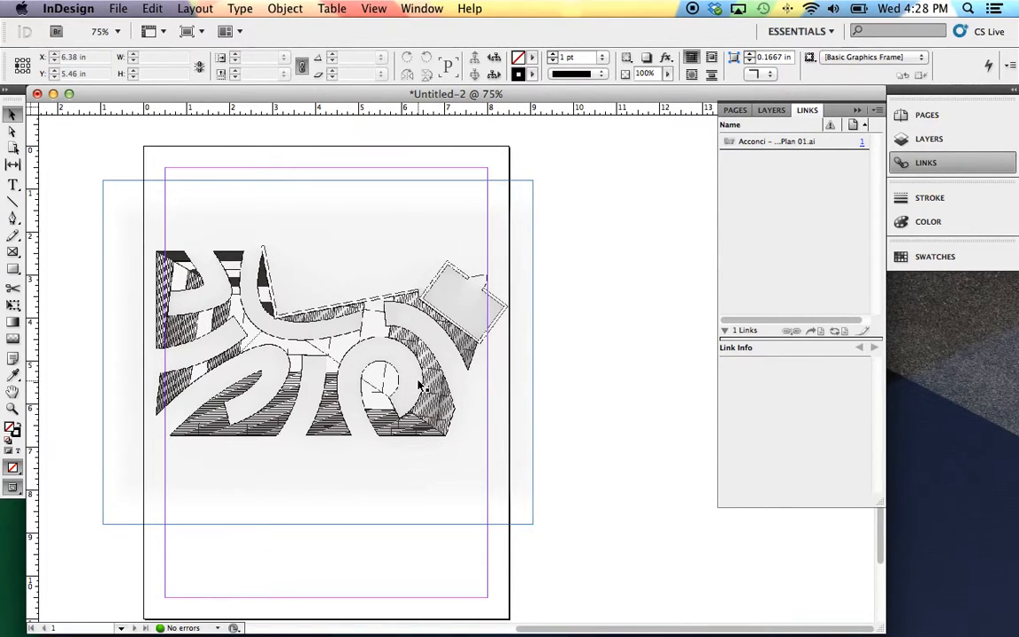
Examine the display quality of the placed plan's linework up close around the angled room, at up to 600%.
super+click(400, 329)
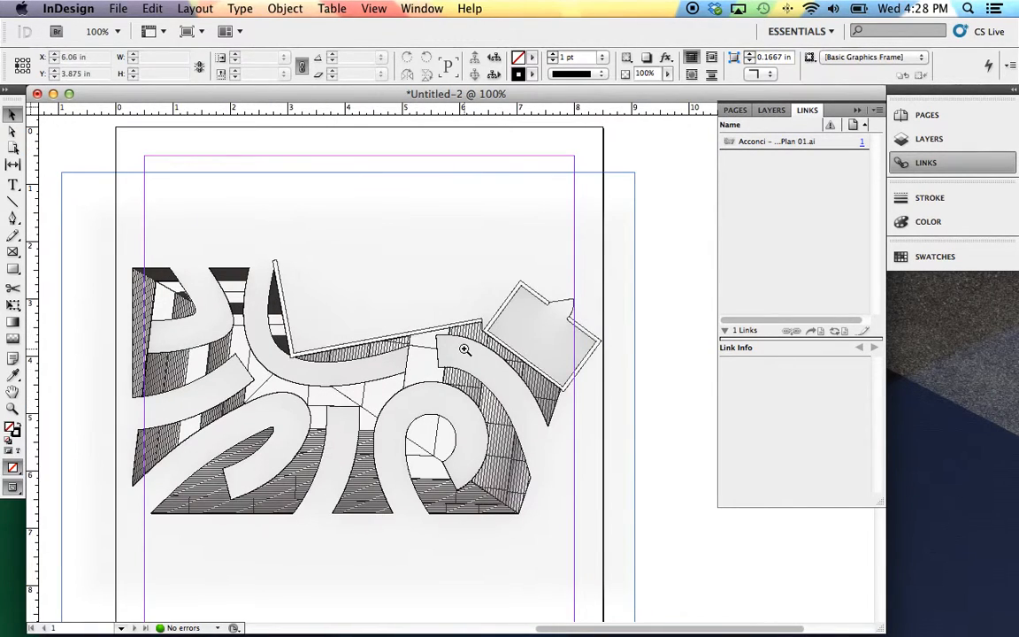
super+click(465, 350)
super+click(465, 345)
super+click(455, 353)
super+click(451, 359)
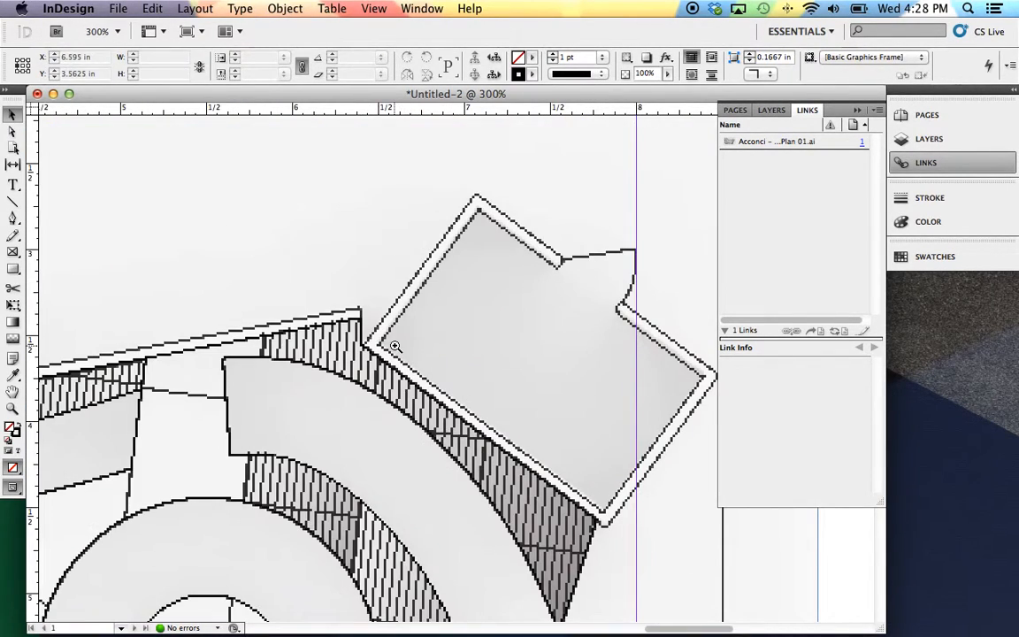
super+click(395, 346)
super+click(395, 345)
super+click(420, 338)
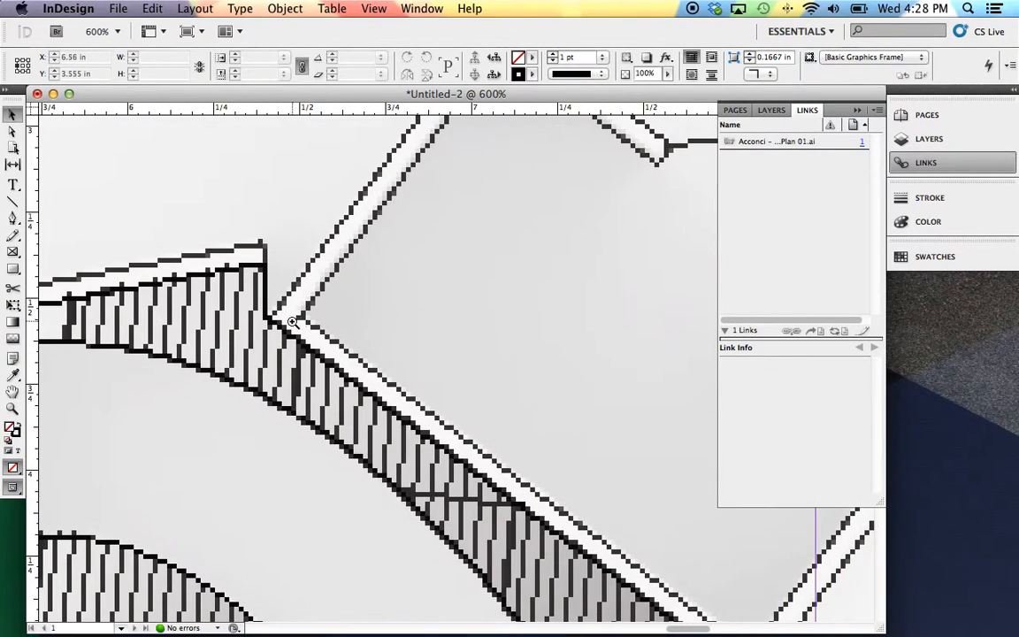
alt+super+click(349, 330)
alt+super+click(372, 344)
alt+super+click(398, 350)
alt+super+click(398, 351)
alt+super+click(398, 351)
alt+super+click(398, 352)
alt+super+click(399, 352)
alt+super+click(397, 372)
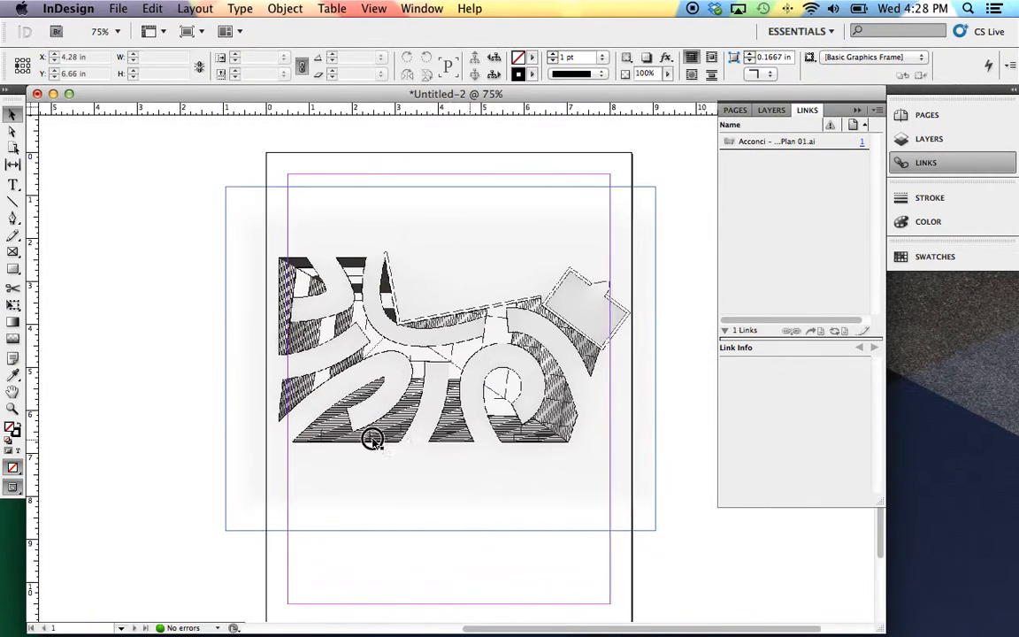
scroll(396, 440, right, 5)
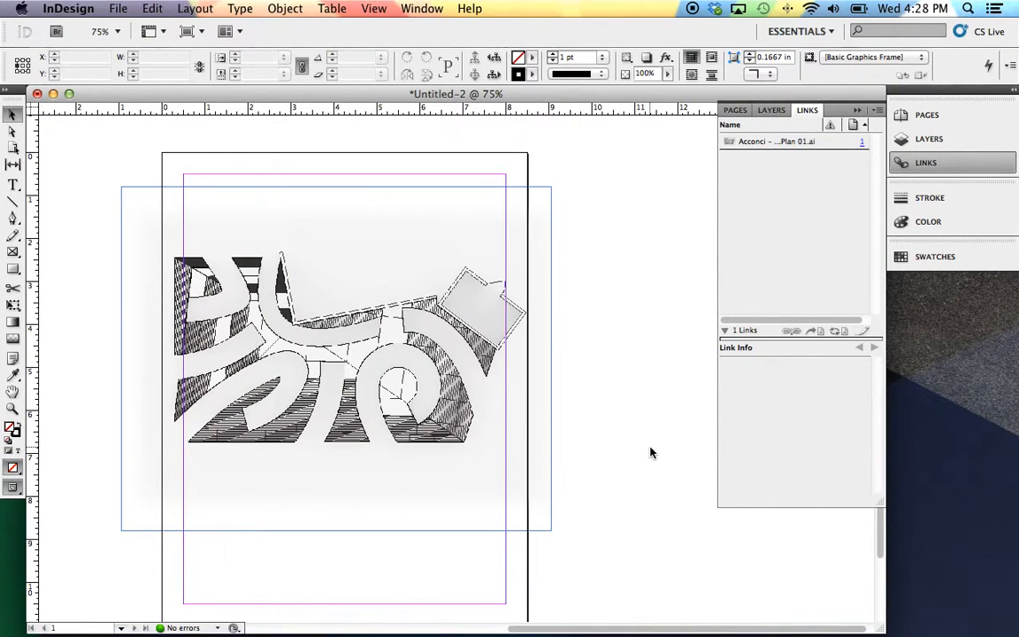
Turn on Overprint Preview and examine how the placed plan's linework renders, both up close and as a whole.
click(373, 11)
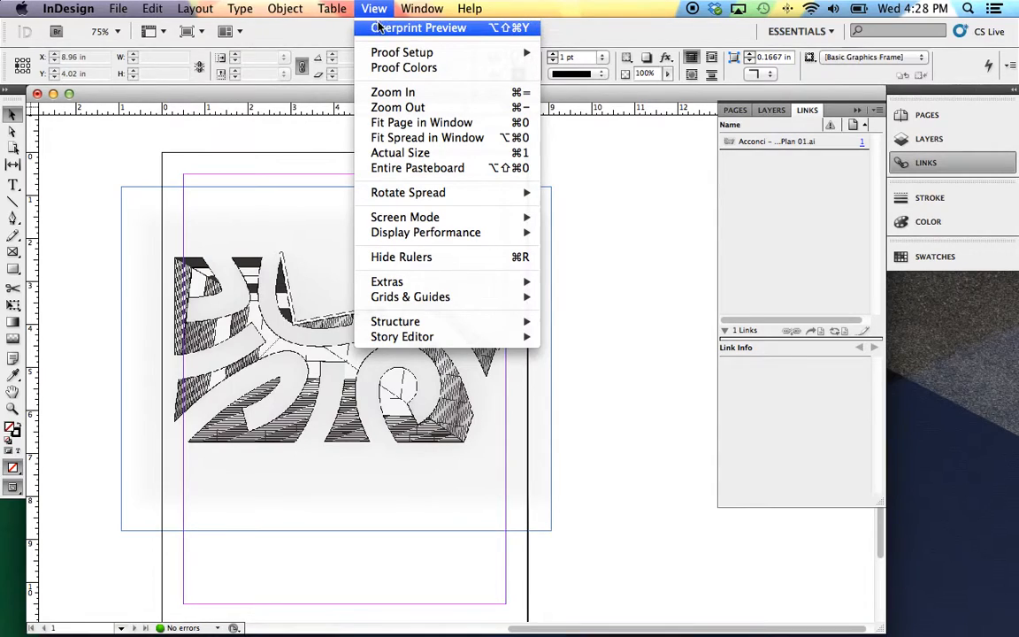
click(435, 30)
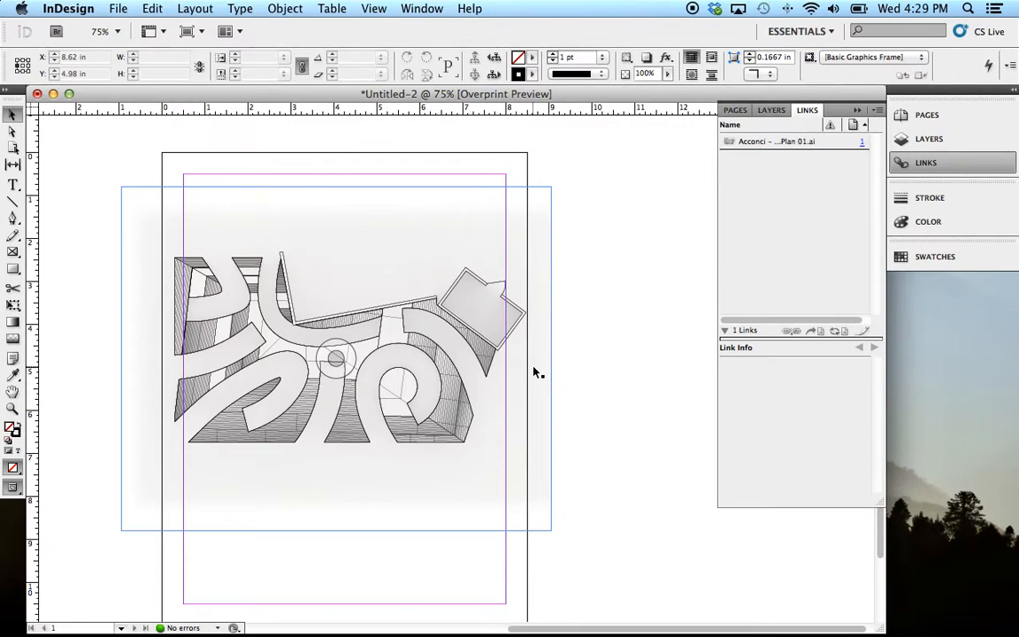
drag(586, 360, 394, 257)
drag(417, 363, 264, 186)
drag(423, 383, 345, 410)
alt+super+click(343, 411)
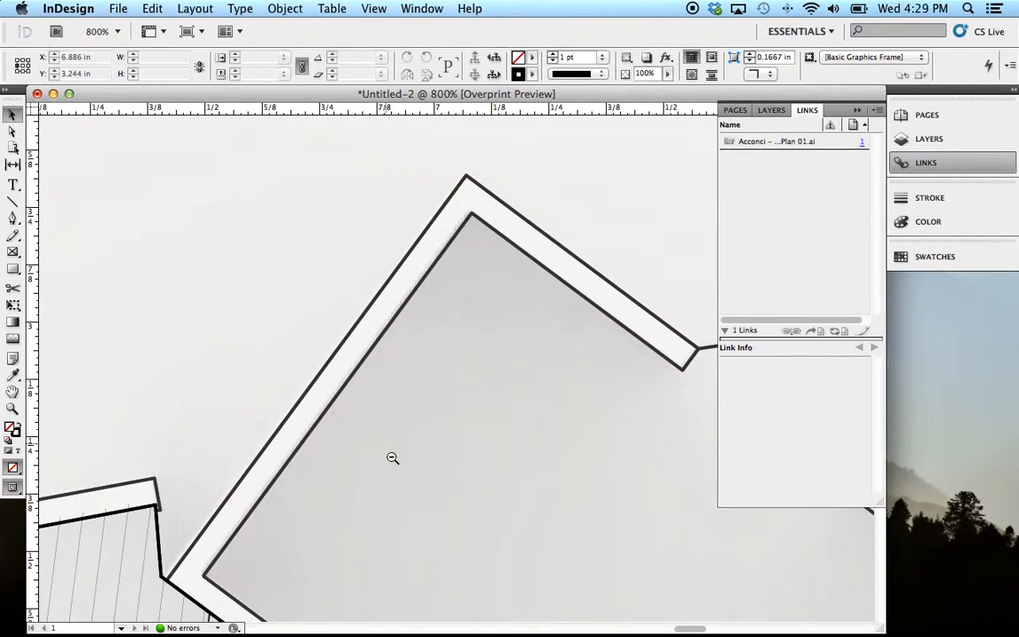
alt+super+click(323, 526)
alt+super+click(336, 510)
alt+super+click(376, 477)
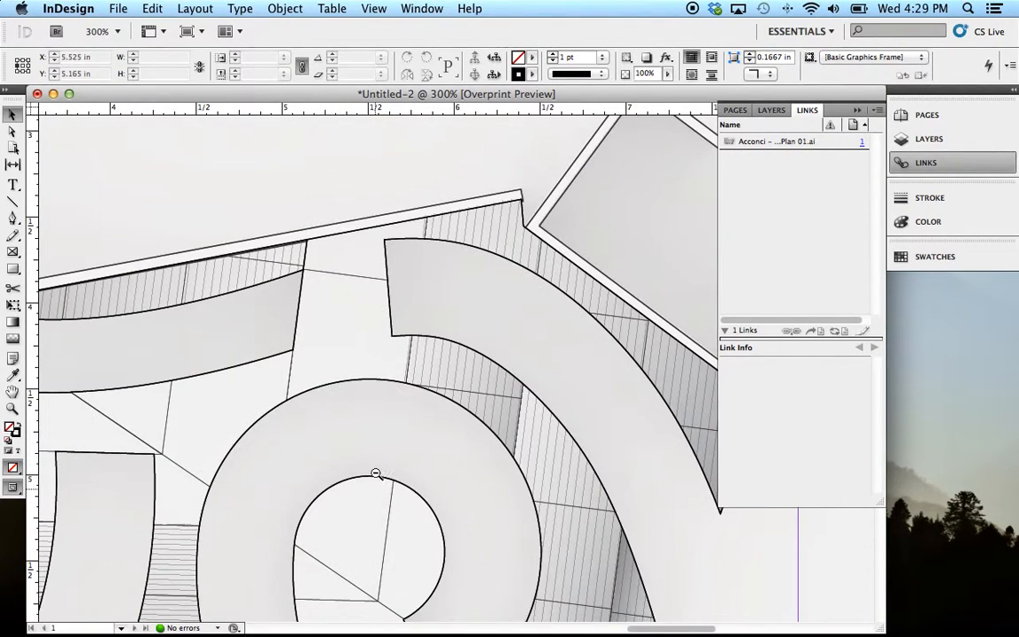
alt+super+click(390, 443)
alt+super+click(404, 409)
alt+super+click(406, 409)
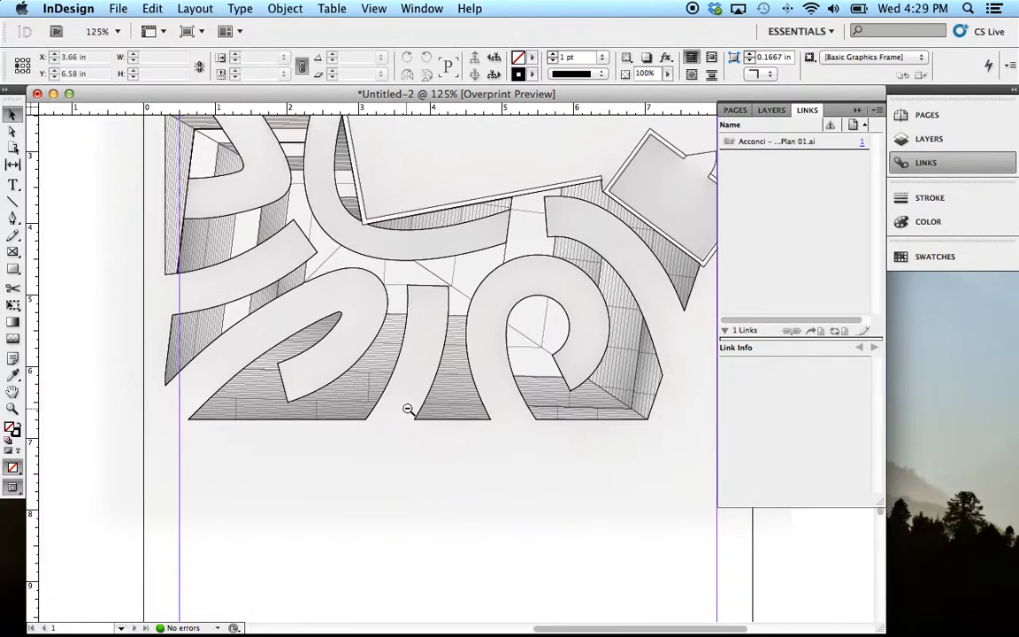
alt+super+click(416, 407)
drag(501, 352, 426, 451)
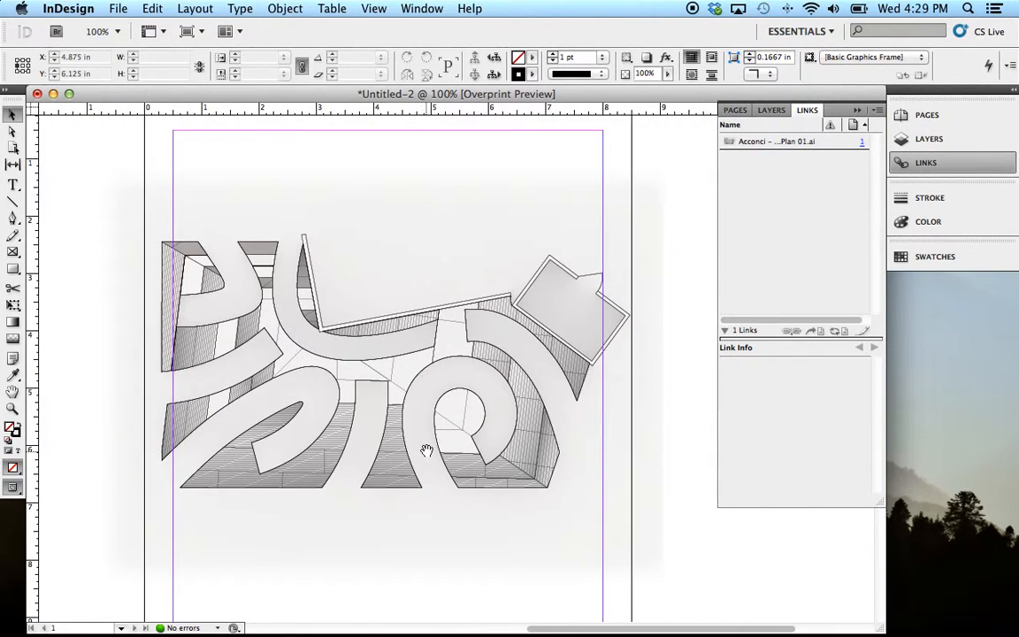
Turn off Overprint Preview and check the placed plan in the normal display.
click(375, 11)
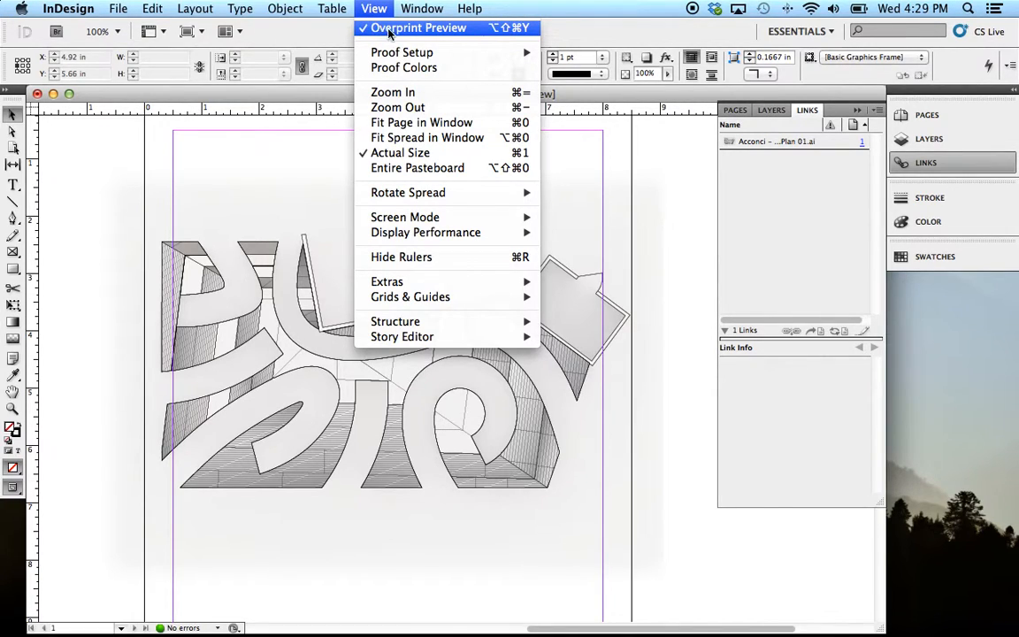
click(396, 28)
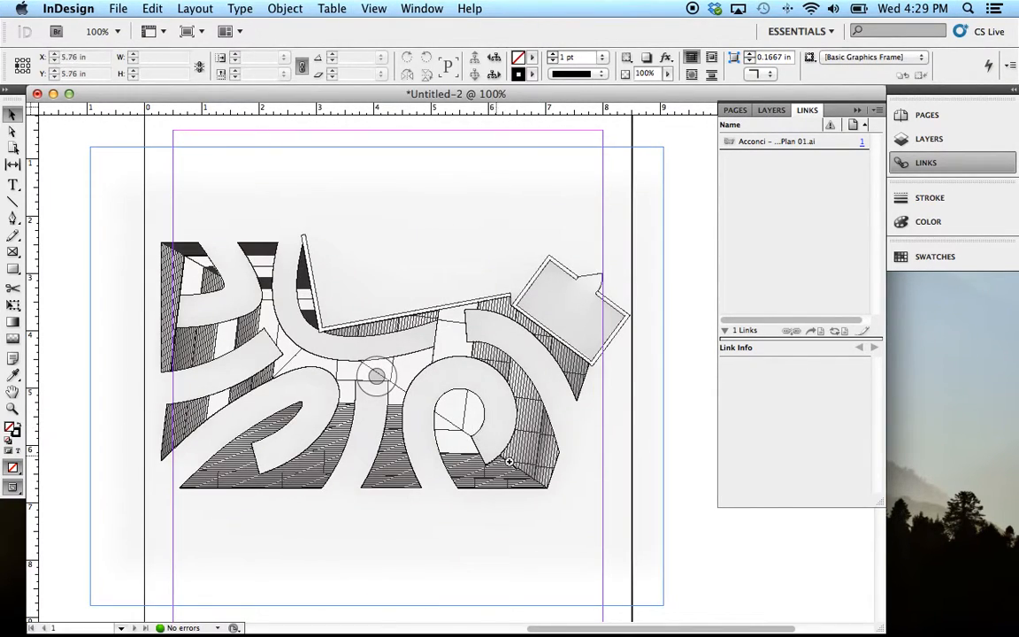
alt+super+click(341, 341)
alt+super+click(436, 393)
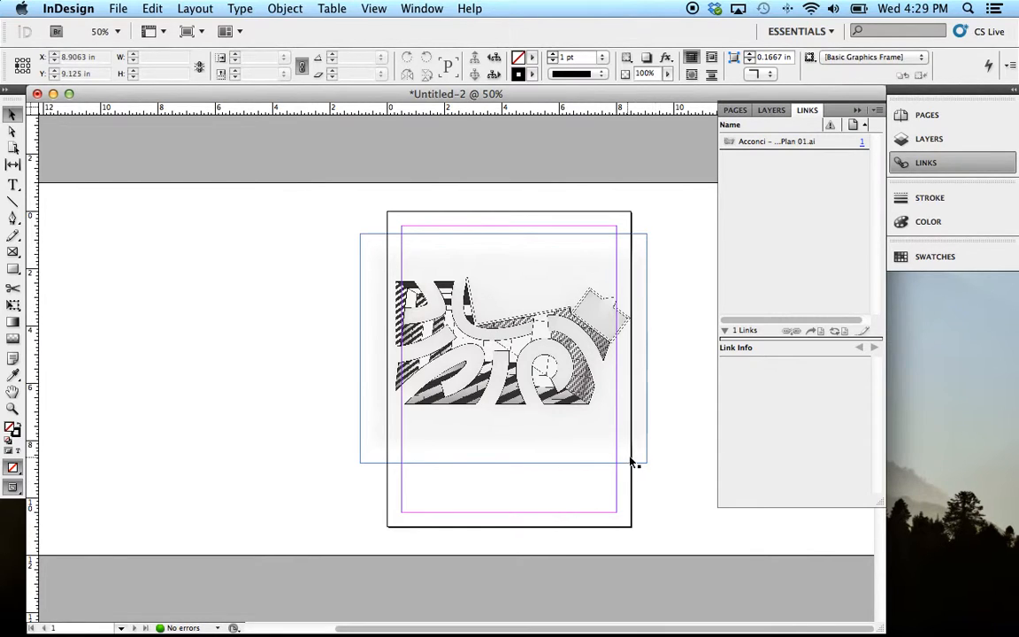
drag(670, 474, 316, 195)
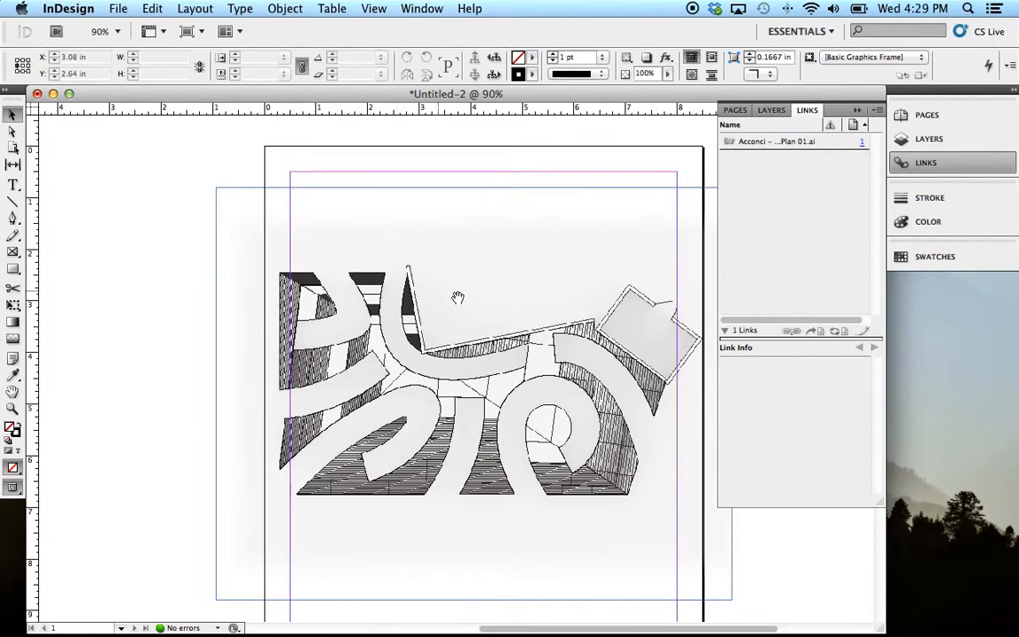
Collapse the Links panel to leave the placed plan unobstructed.
click(856, 110)
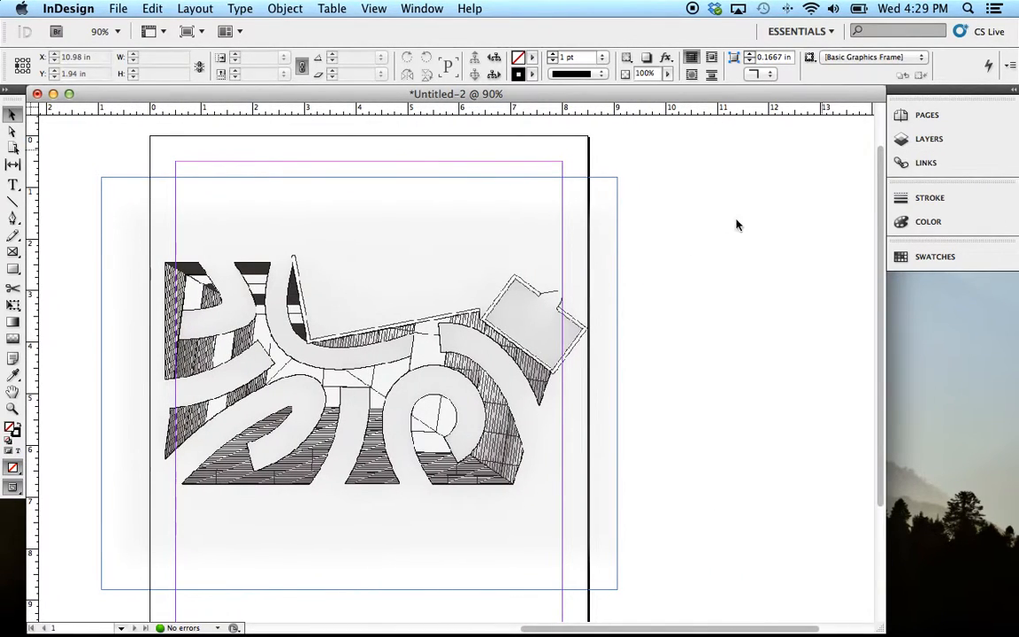
drag(428, 372, 501, 358)
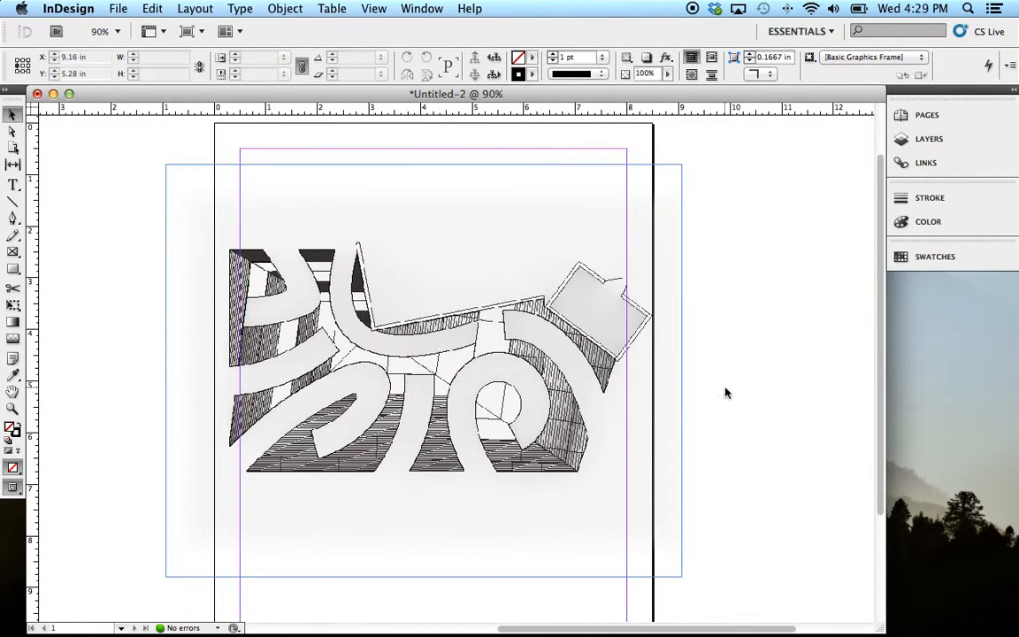
click(670, 207)
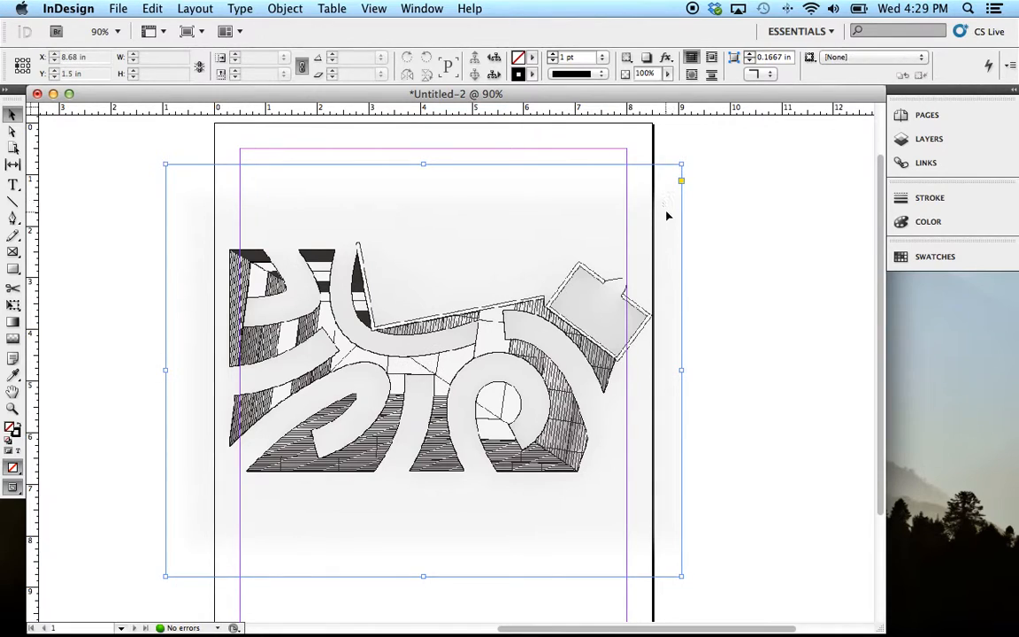
click(723, 221)
click(373, 9)
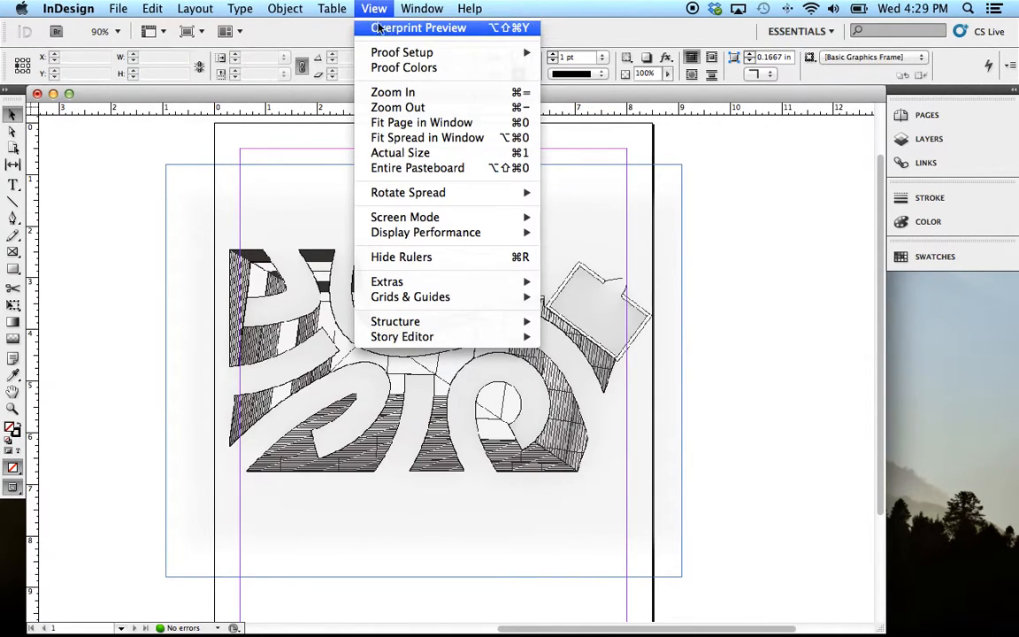
click(713, 359)
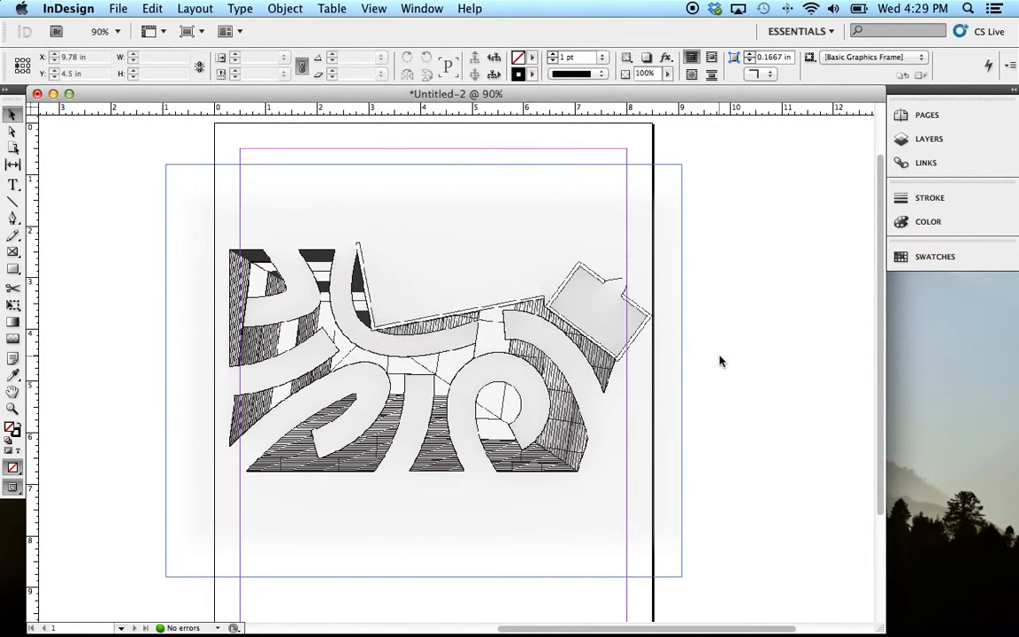
Crop the plan's frame to about 4.62 × 3.7 in and enlarge it again to about 10.48 × 7.86 in around the whole drawing.
drag(716, 357, 724, 343)
click(590, 355)
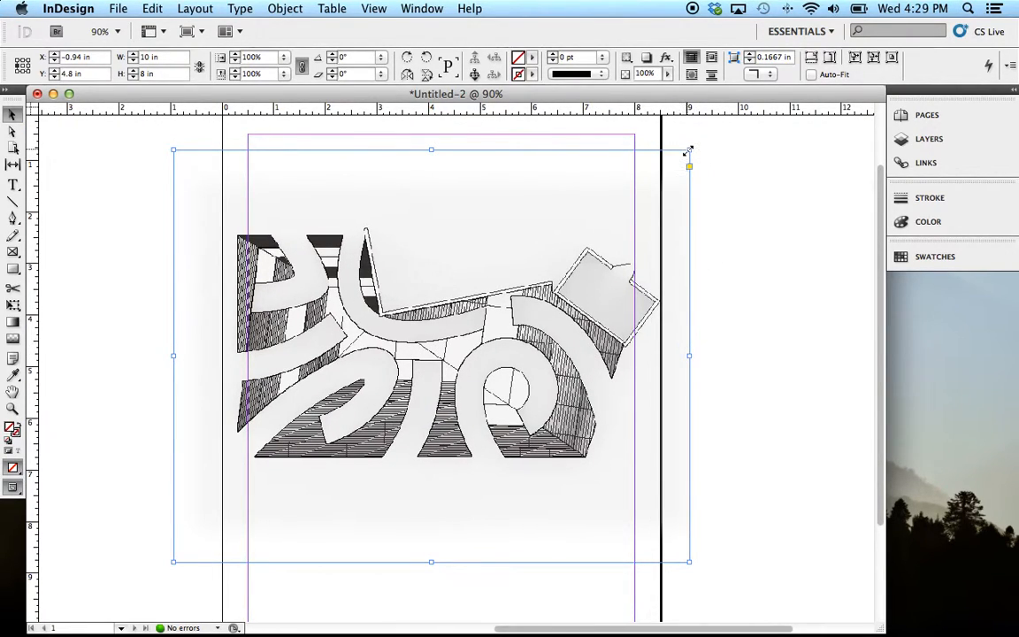
drag(690, 150, 409, 374)
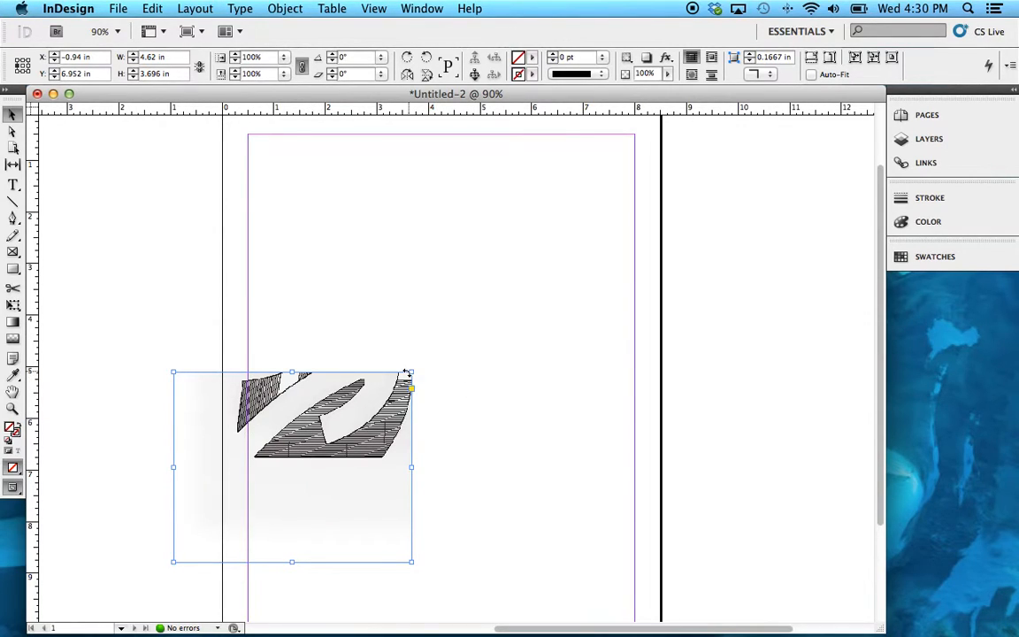
drag(414, 373, 714, 157)
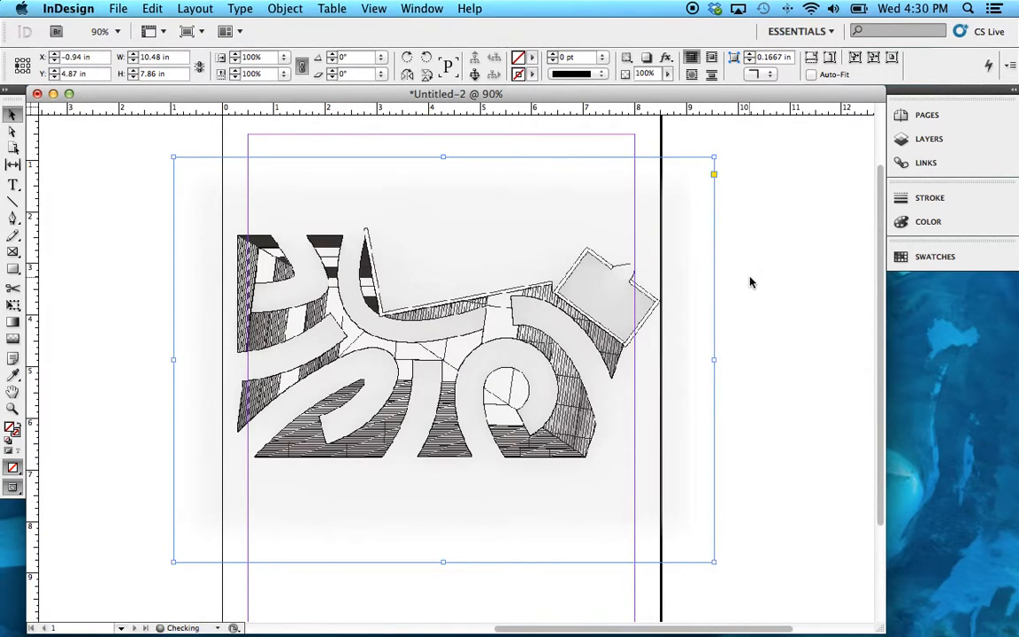
Scale the plan together with its frame to 75% and position it across the upper part of the page.
click(750, 284)
click(618, 278)
click(284, 58)
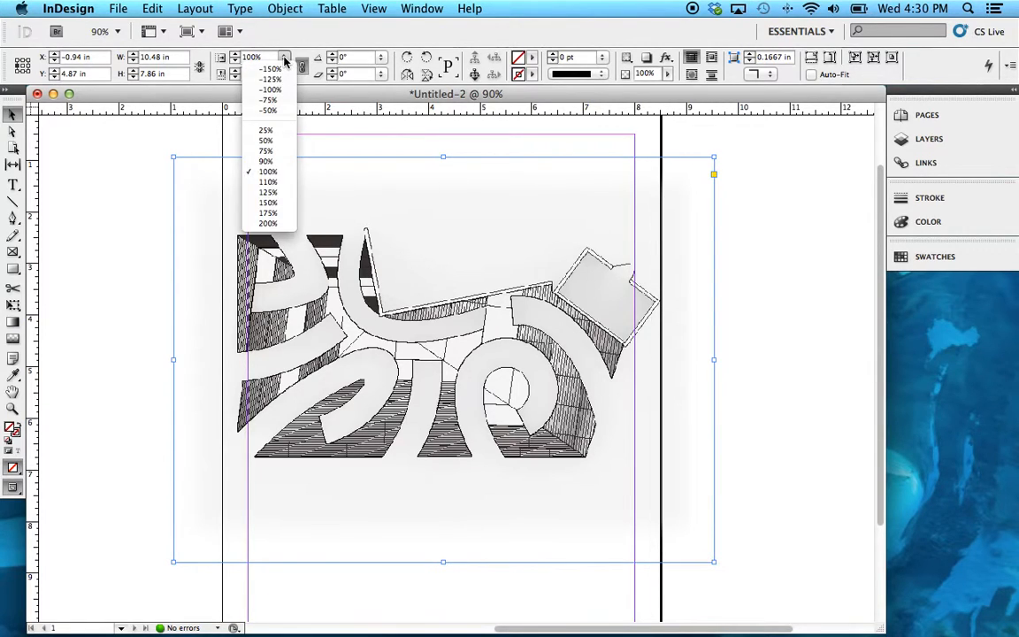
click(276, 152)
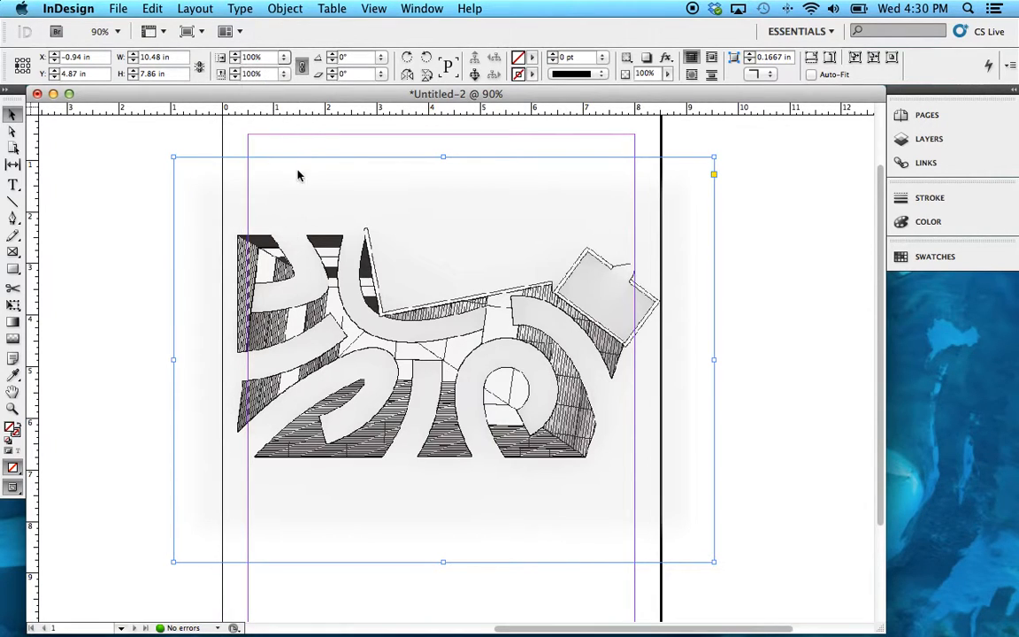
drag(418, 425, 473, 400)
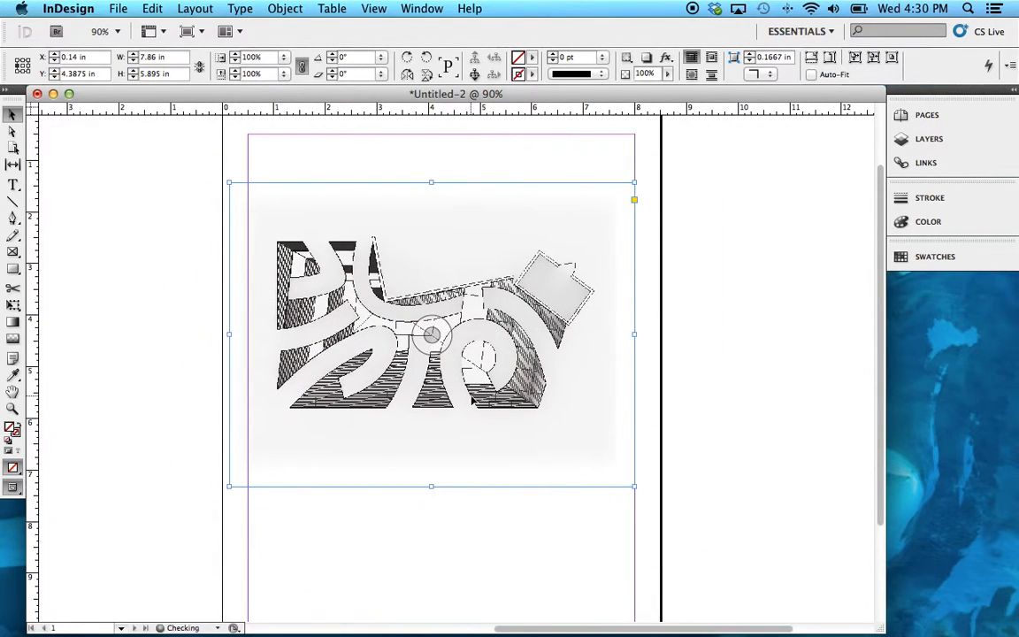
click(234, 69)
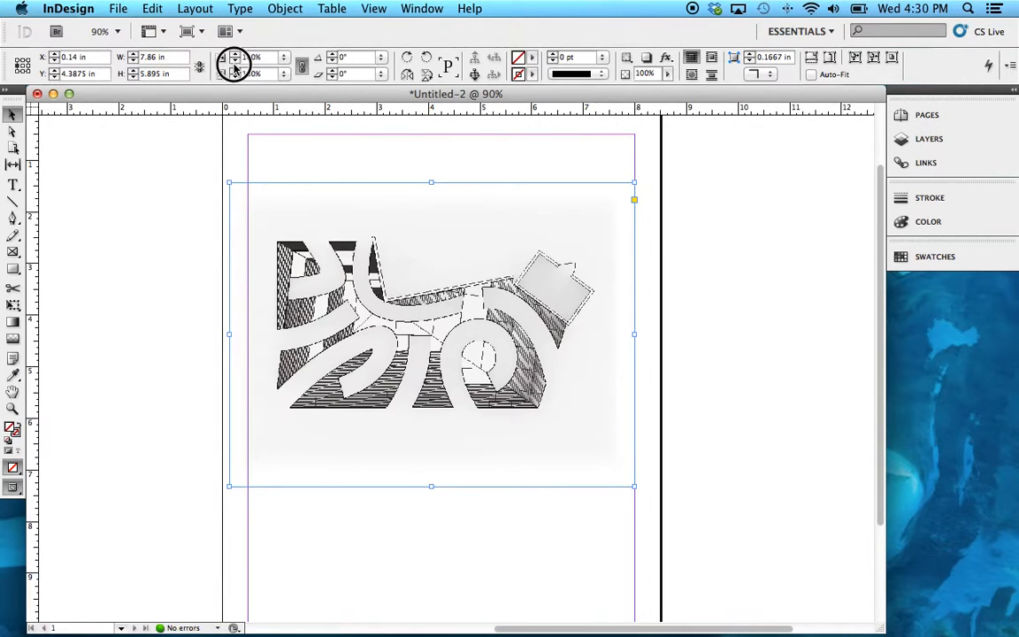
click(119, 180)
drag(295, 229, 232, 84)
key(super+z)
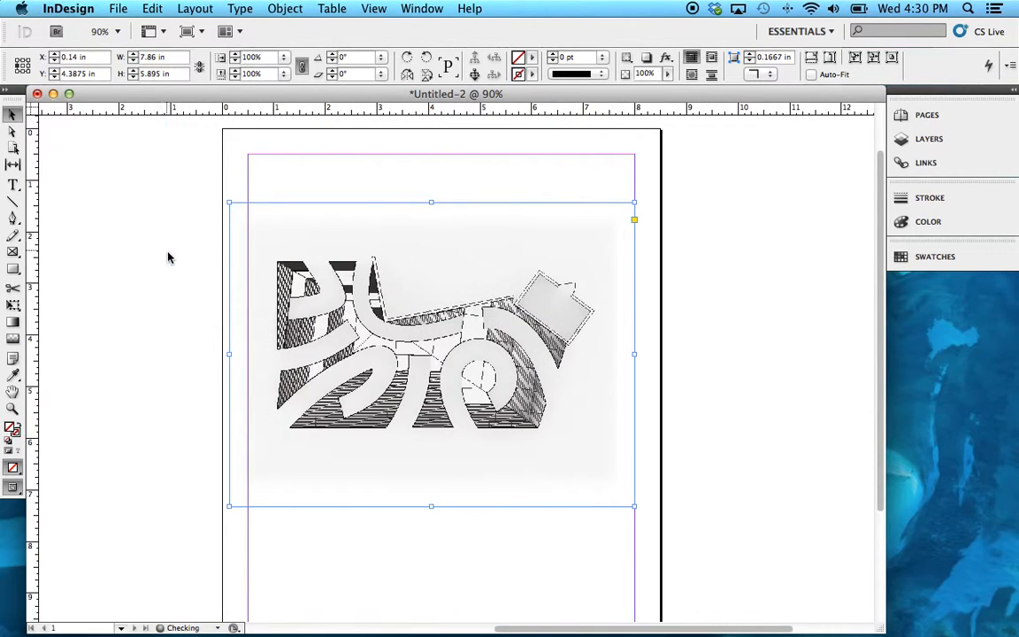
Scale the plan and its frame down to about 6.83 × 5.12 in and move it up inside the page margins.
click(236, 65)
drag(237, 65, 236, 65)
drag(485, 305, 523, 252)
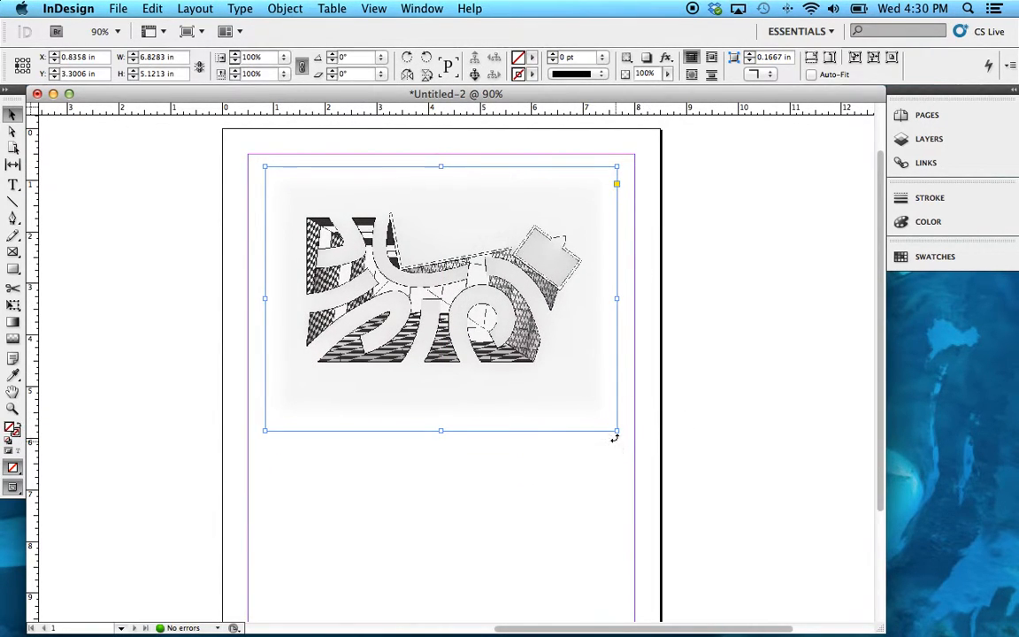
Crop the plan's frame to about 5.52 × 3.4 in and reposition the drawing within it so all the linework fits.
drag(617, 430, 487, 344)
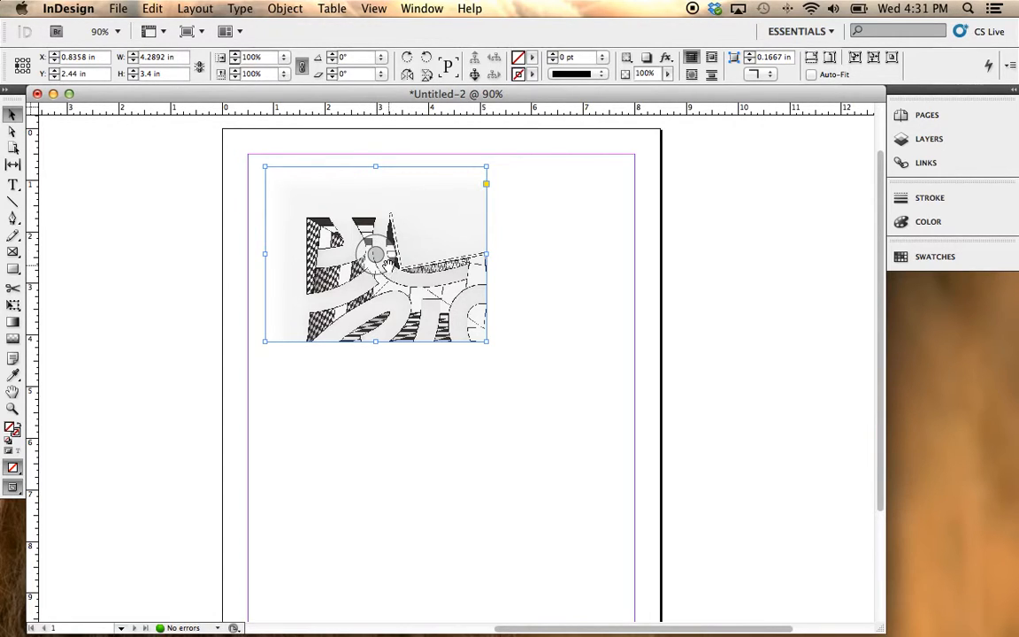
drag(375, 255, 376, 247)
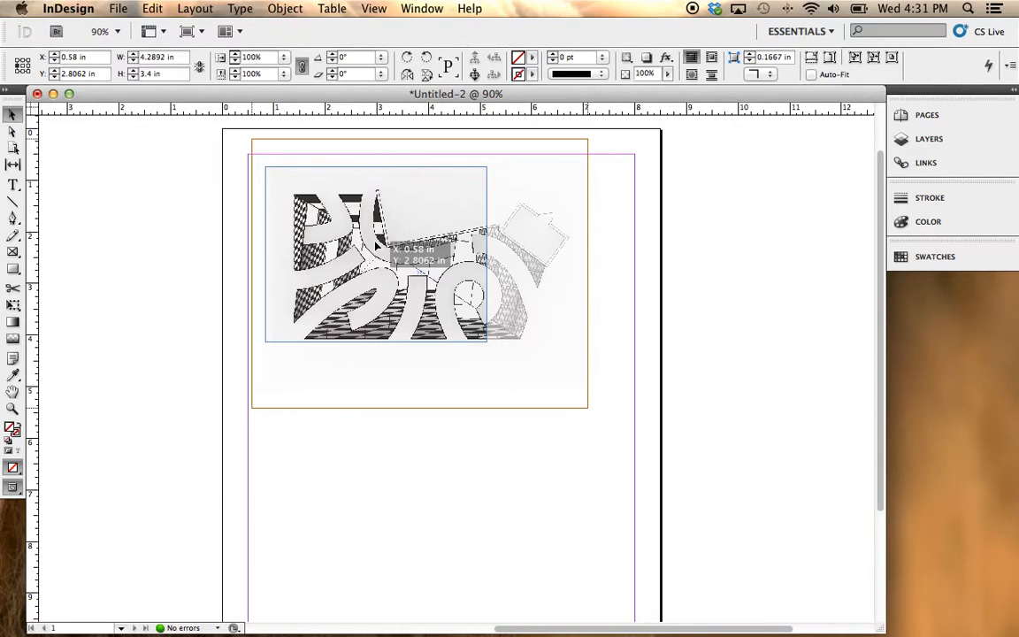
drag(378, 246, 353, 239)
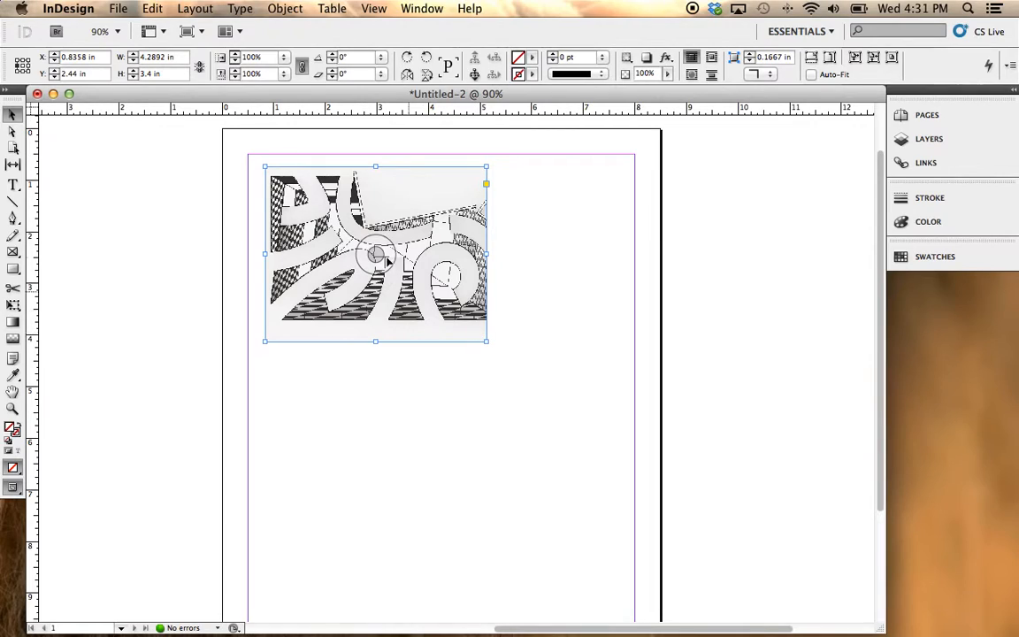
drag(484, 254, 550, 254)
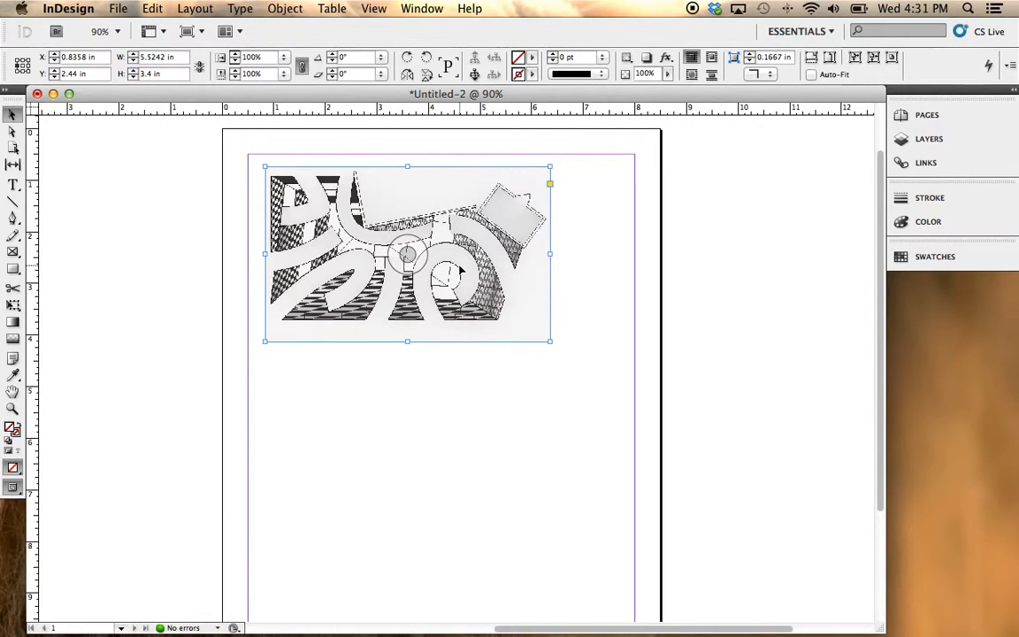
mouse_move(418, 259)
mouse_down()
mouse_move(421, 271)
mouse_move(418, 228)
mouse_move(417, 245)
mouse_up()
click(134, 227)
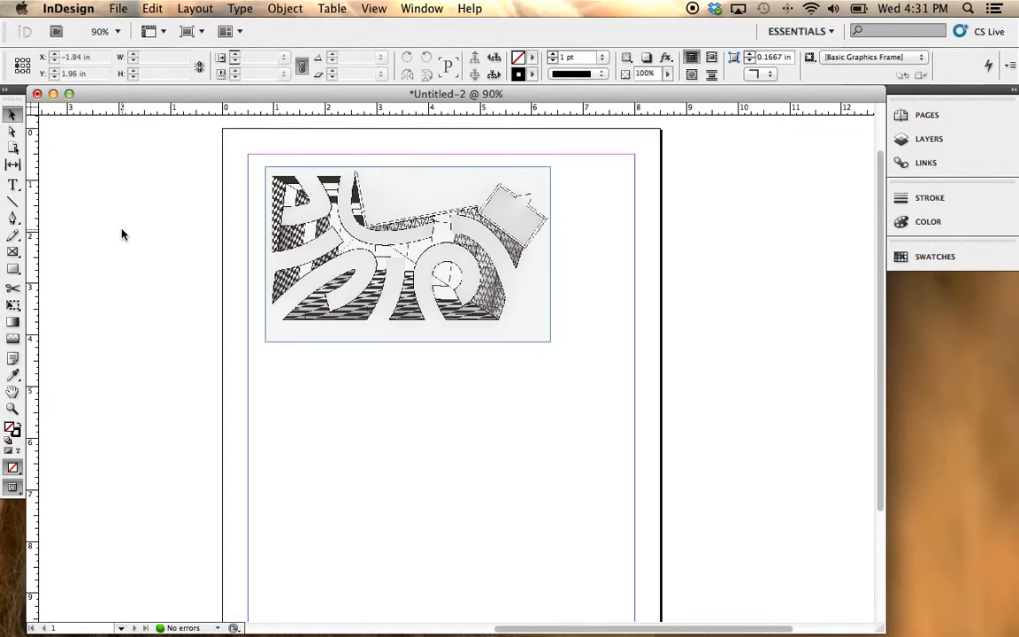
Shift the plan image around inside its fixed frame with the Direct Selection tool, ending with the whole drawing framed, and deselect it.
click(13, 131)
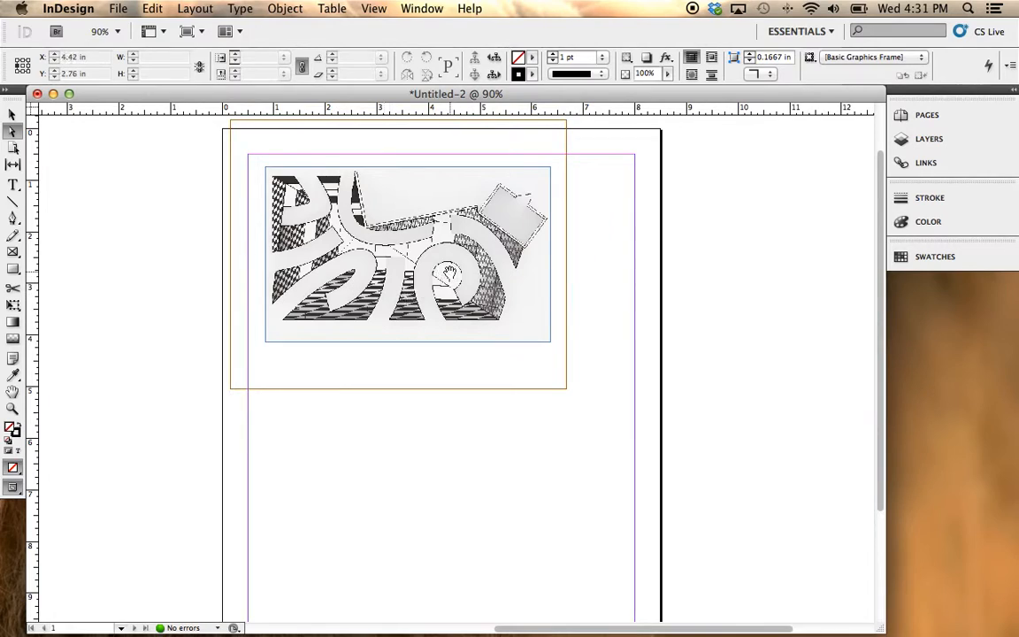
drag(450, 275, 387, 270)
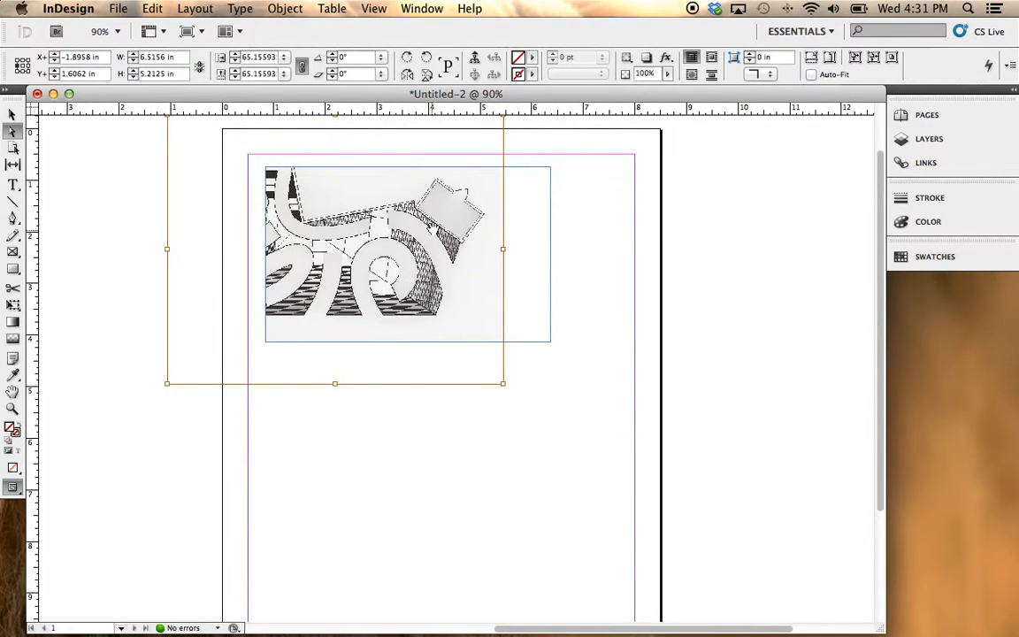
drag(437, 224, 405, 247)
drag(323, 217, 469, 240)
drag(317, 196, 387, 233)
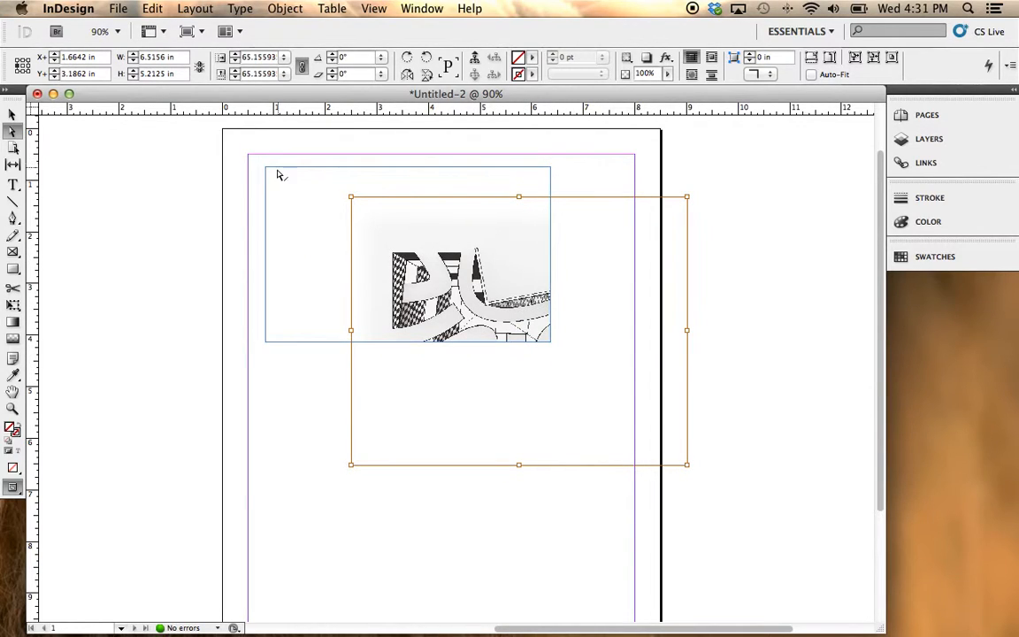
drag(496, 320, 371, 264)
click(12, 113)
click(78, 168)
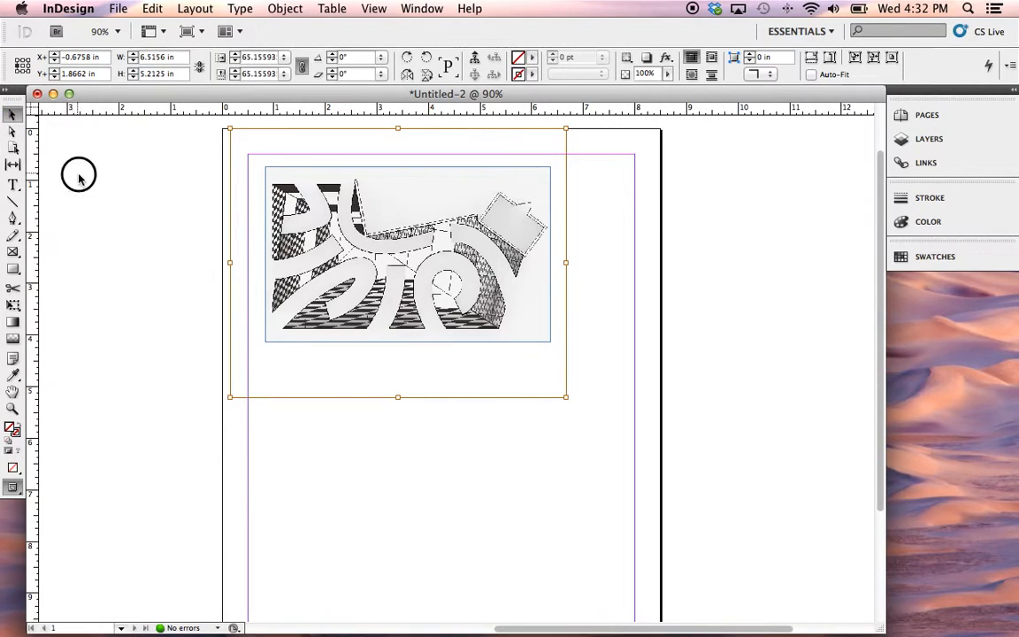
Place the "Acconci – Armory Red Proc...ages.psd" file from the Finder's Armory folder into the InDesign document below the plan.
alt+super+click(448, 351)
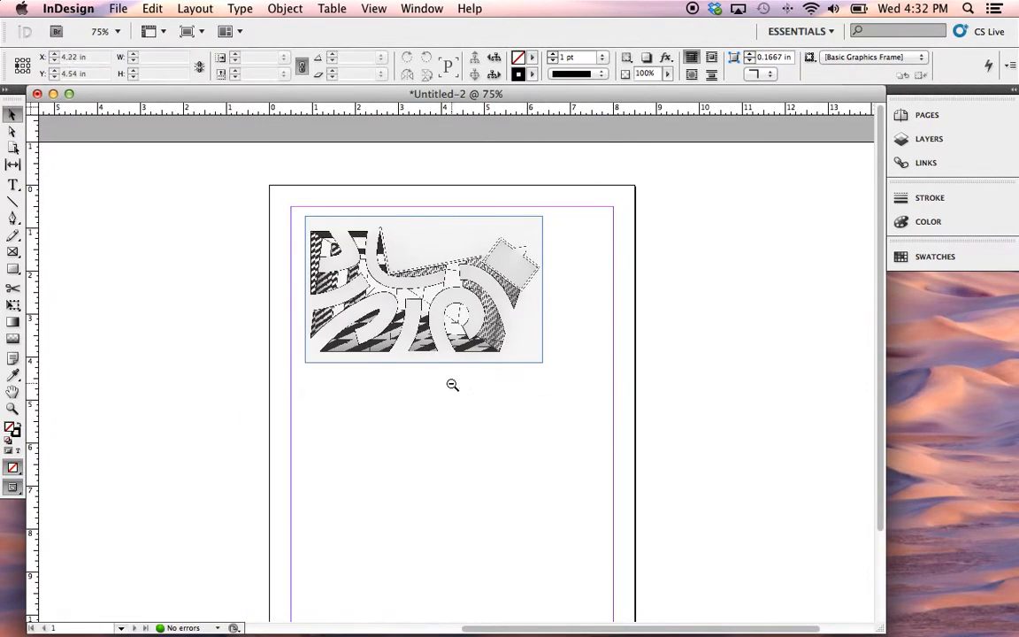
alt+super+click(453, 383)
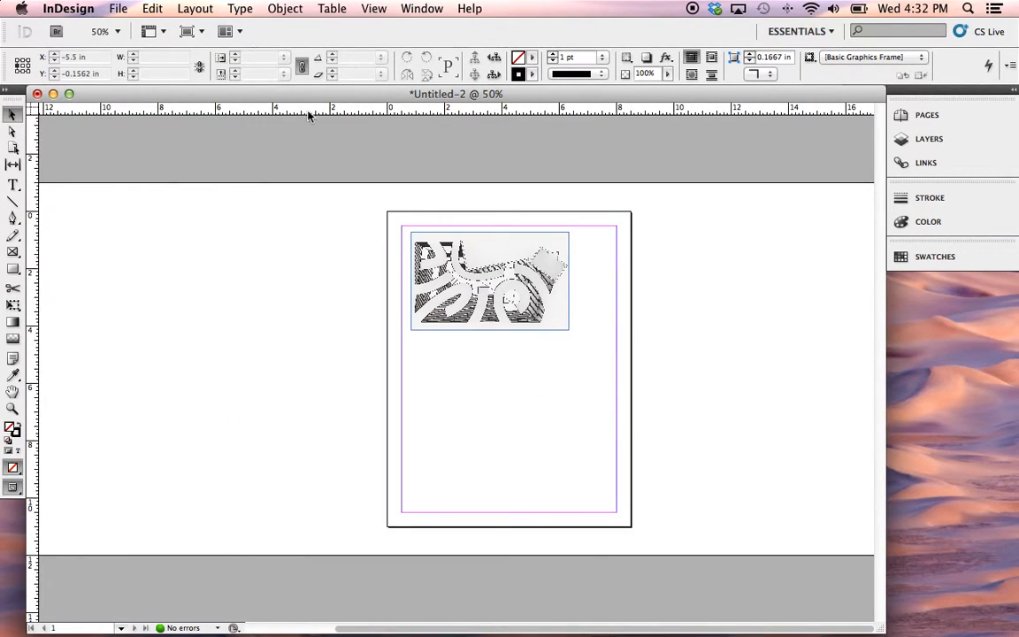
drag(303, 95, 364, 257)
click(530, 216)
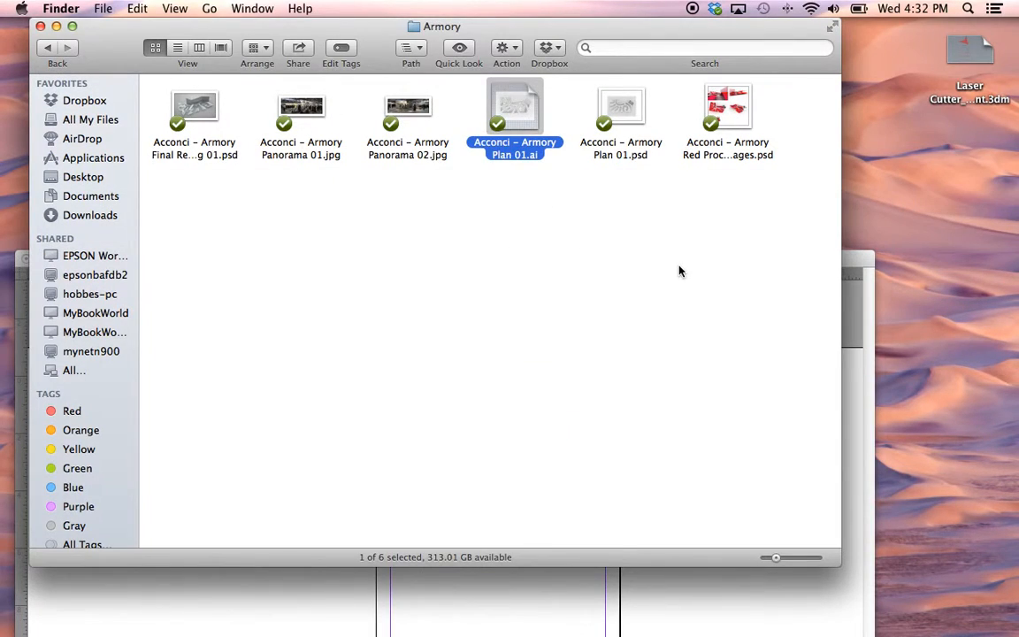
click(680, 271)
click(742, 114)
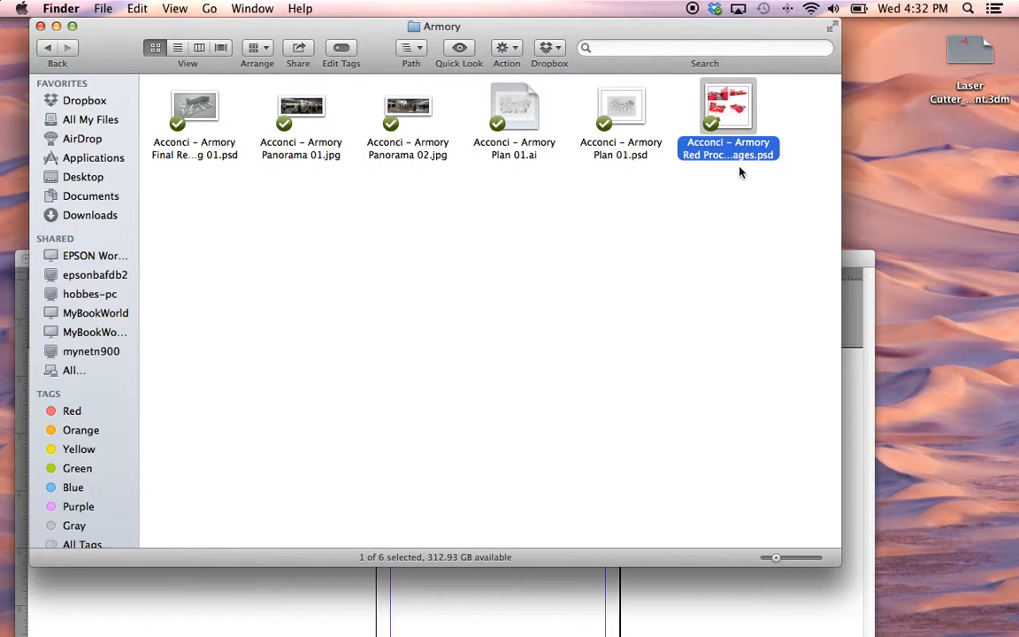
drag(731, 105, 435, 555)
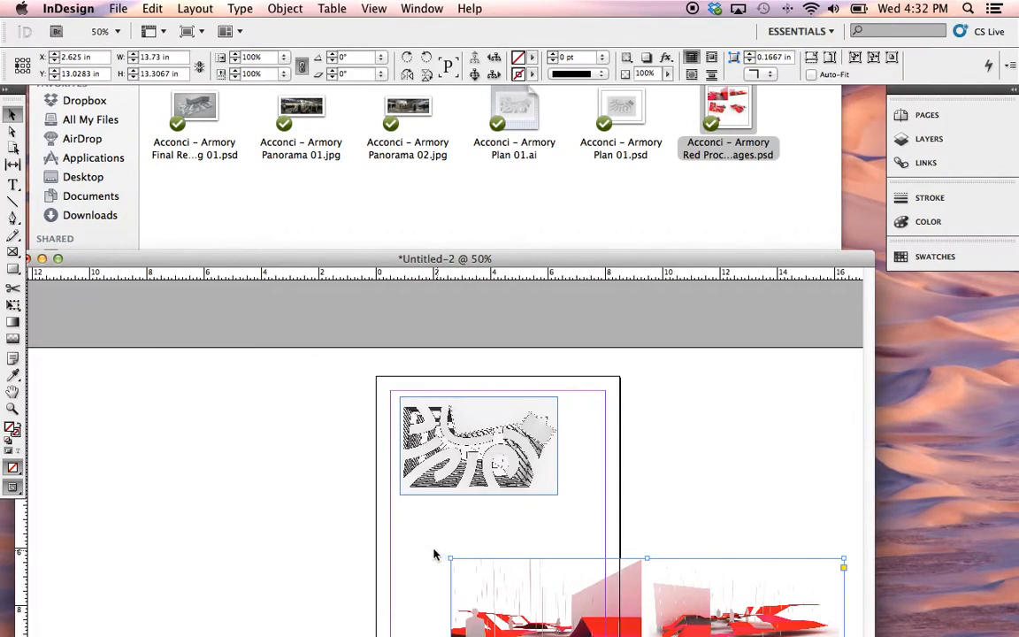
click(59, 260)
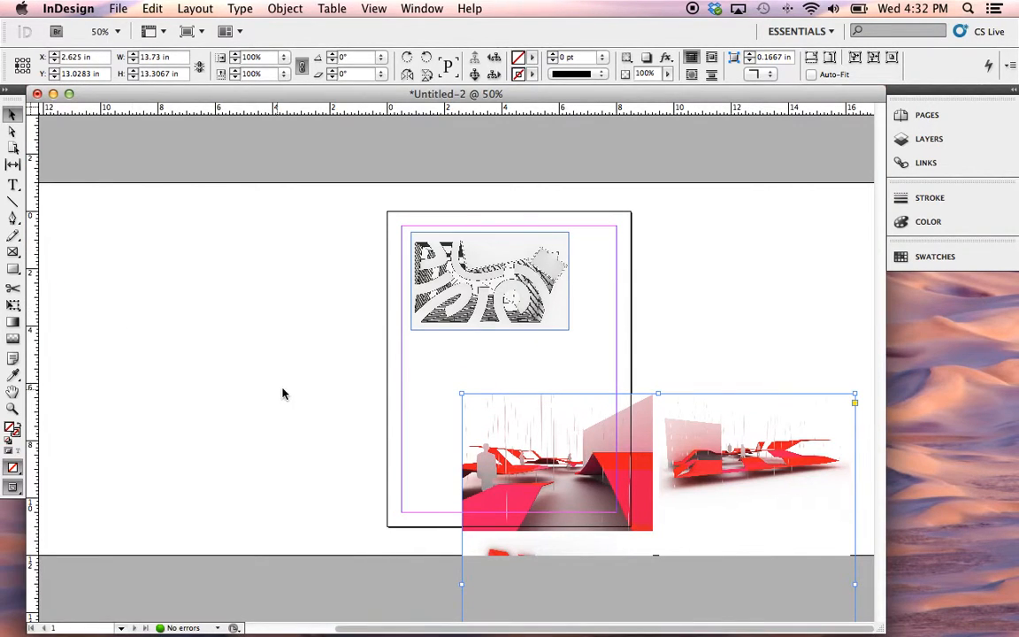
Move the placed sheet of red renderings off the page onto the pasteboard beside the page's left edge.
drag(658, 507, 232, 298)
drag(514, 413, 678, 418)
drag(643, 321, 651, 321)
drag(457, 423, 418, 384)
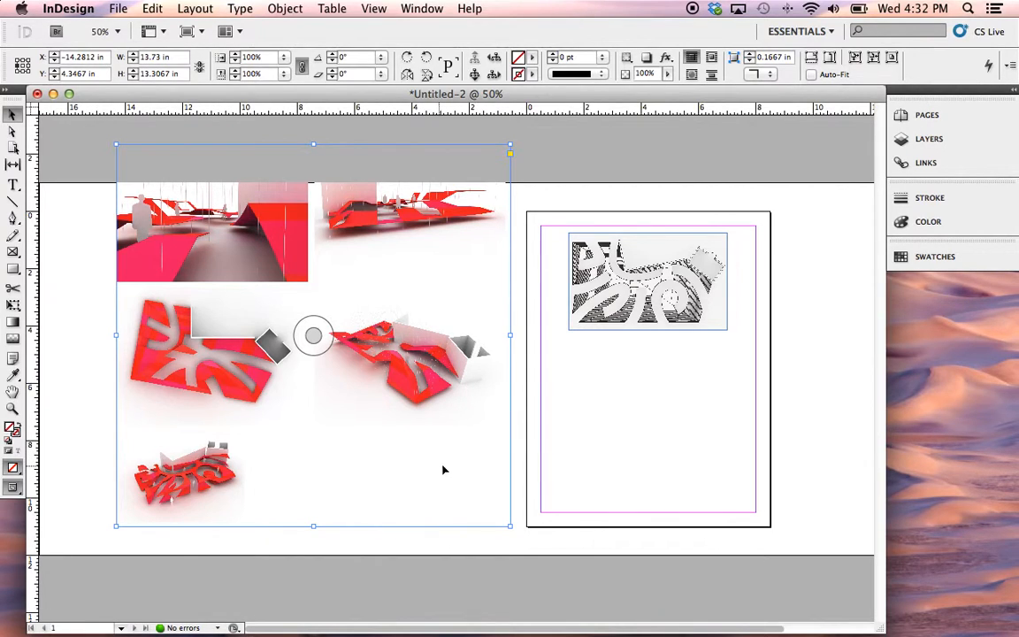
drag(423, 348, 408, 396)
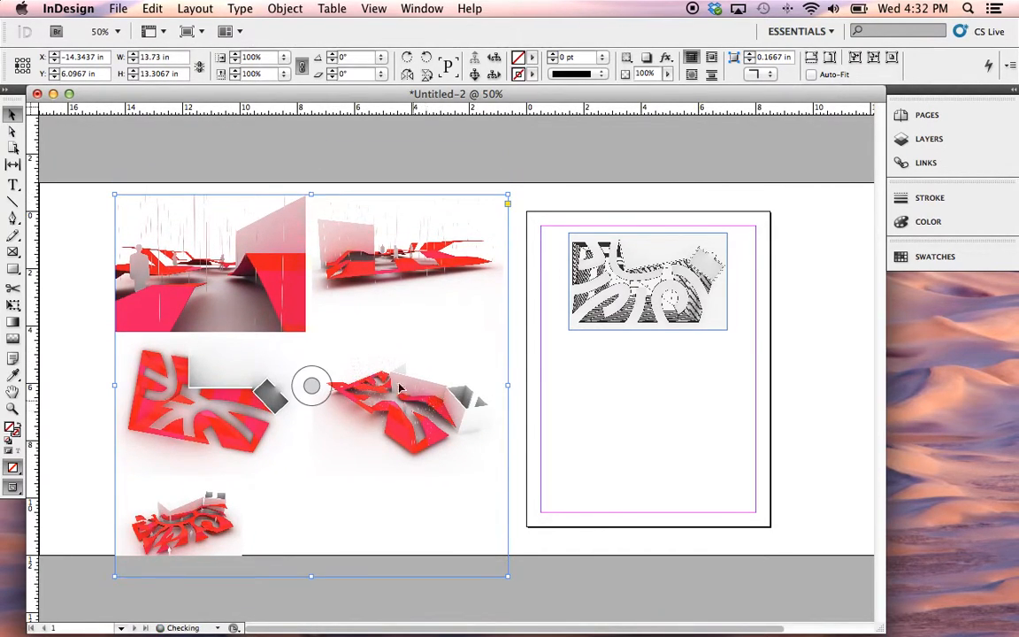
drag(433, 439, 431, 427)
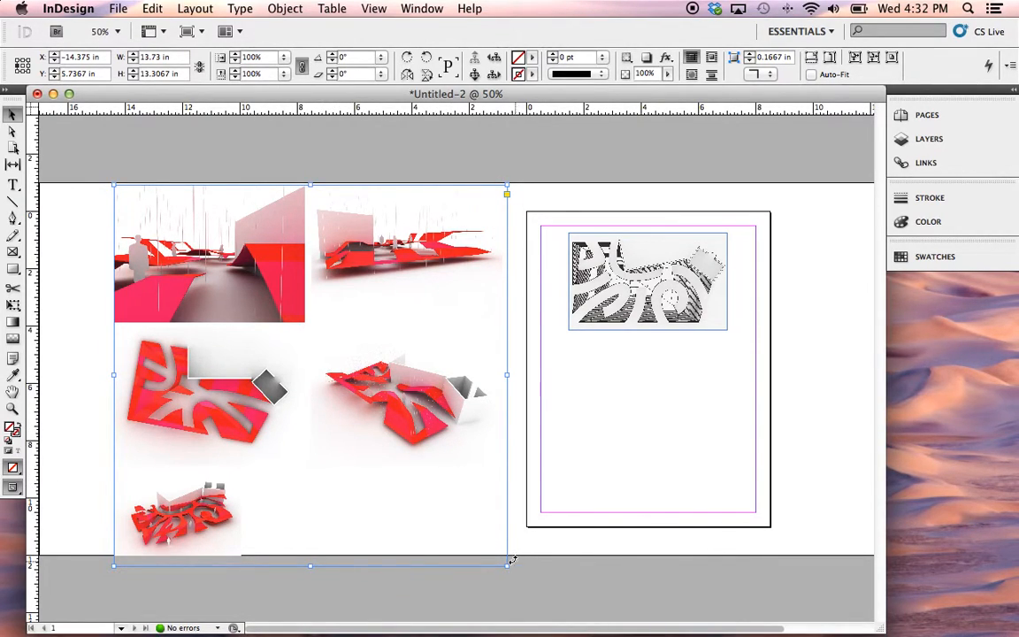
Crop the sheet's frame to its upper-left rendering, about 6.75 × 4.92 in, and centre it under the plan within the page margins.
drag(508, 567, 308, 325)
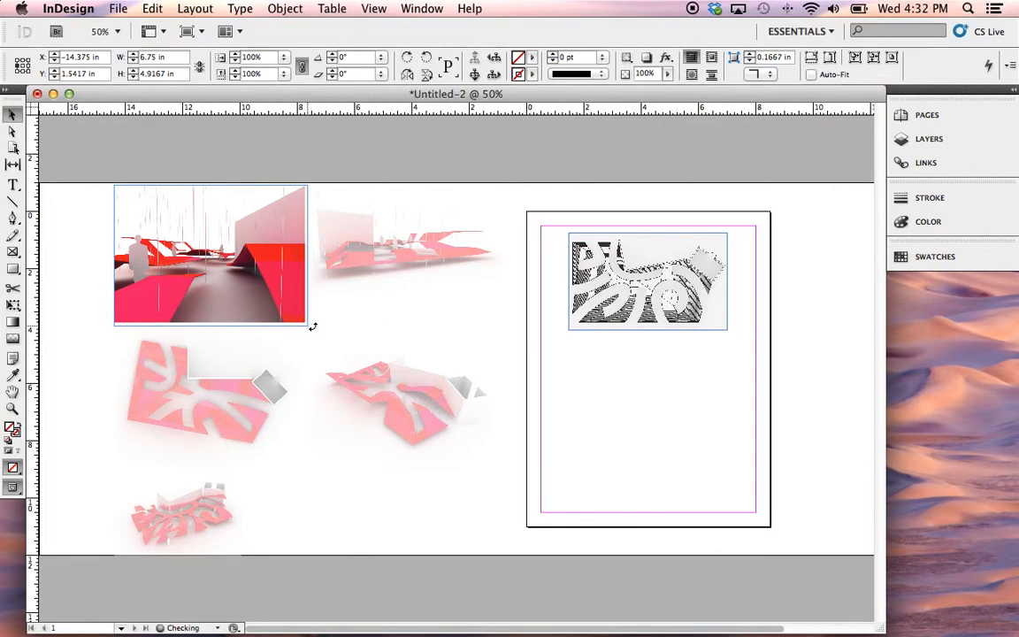
drag(270, 278, 690, 447)
click(429, 394)
drag(430, 395, 292, 343)
drag(499, 408, 509, 409)
click(670, 455)
click(594, 470)
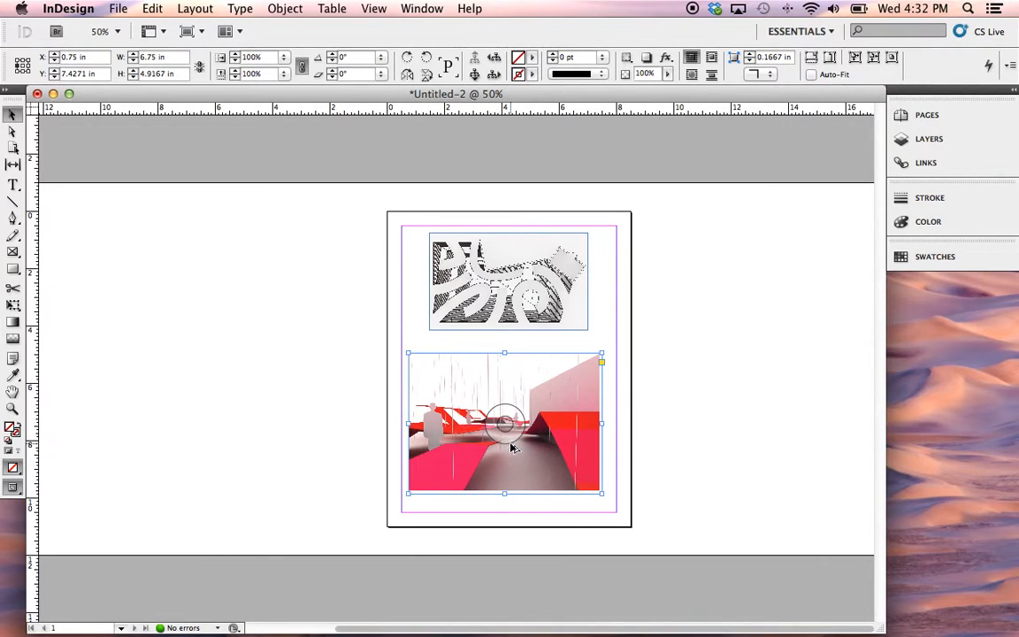
Duplicate the cropped rendering beside the page's right edge and shift the copy's content to show the sheet's upper-right exterior perspective.
drag(537, 459, 750, 460)
click(712, 301)
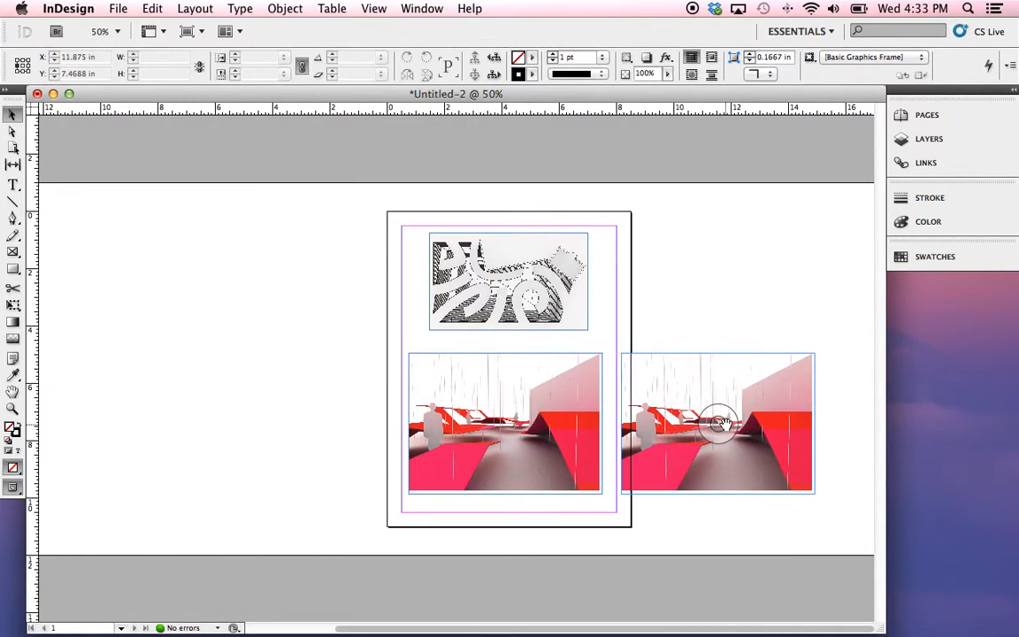
drag(733, 422, 546, 432)
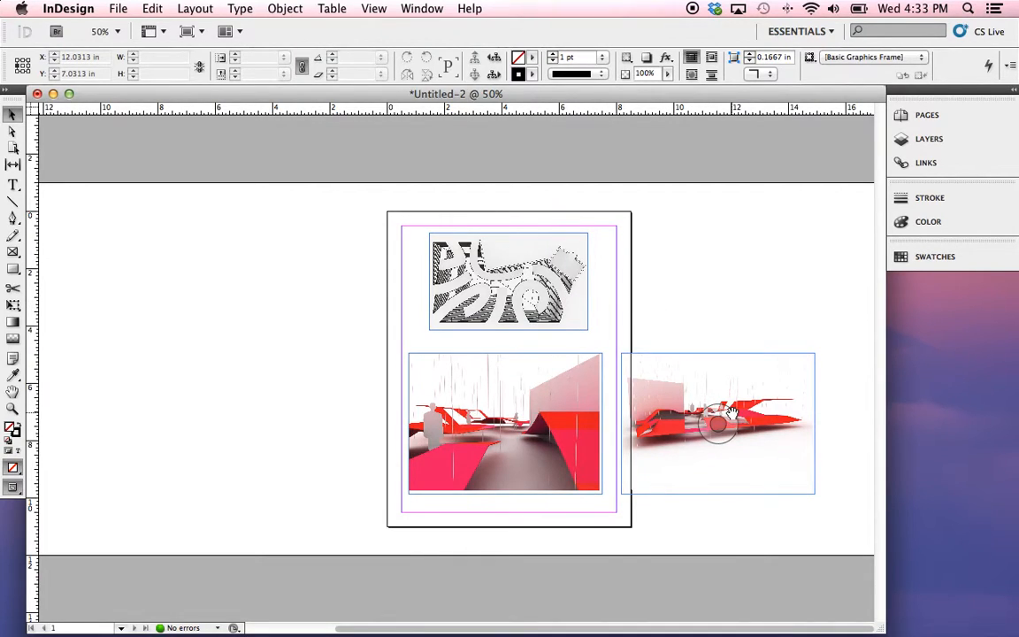
Lower the exterior perspective slightly, duplicate it above itself, and shift the new copy's content to show the red aerial view.
drag(665, 415, 666, 439)
drag(668, 504, 683, 334)
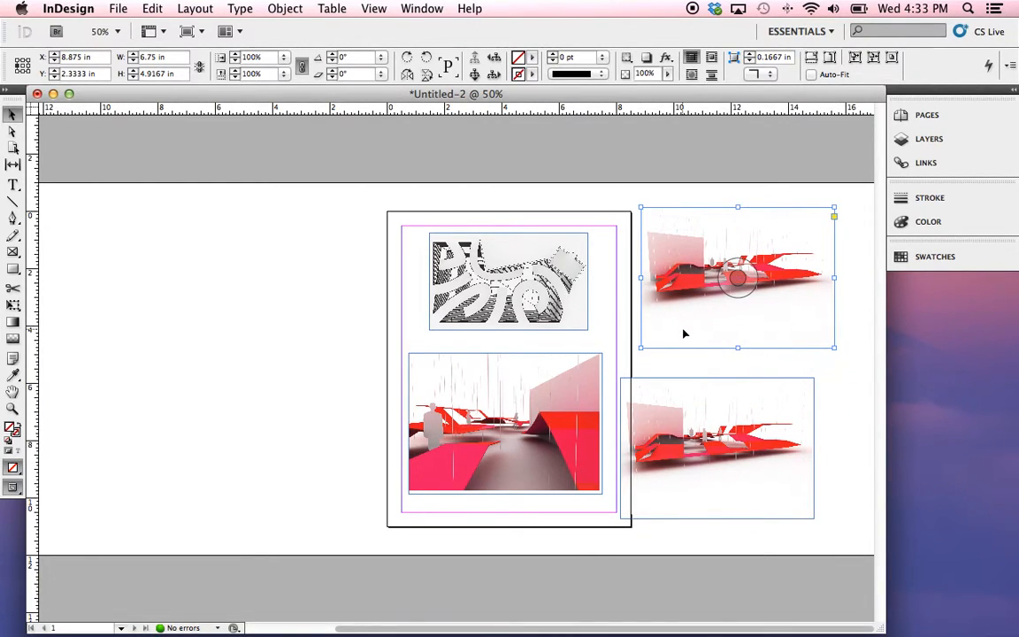
drag(751, 284, 759, 146)
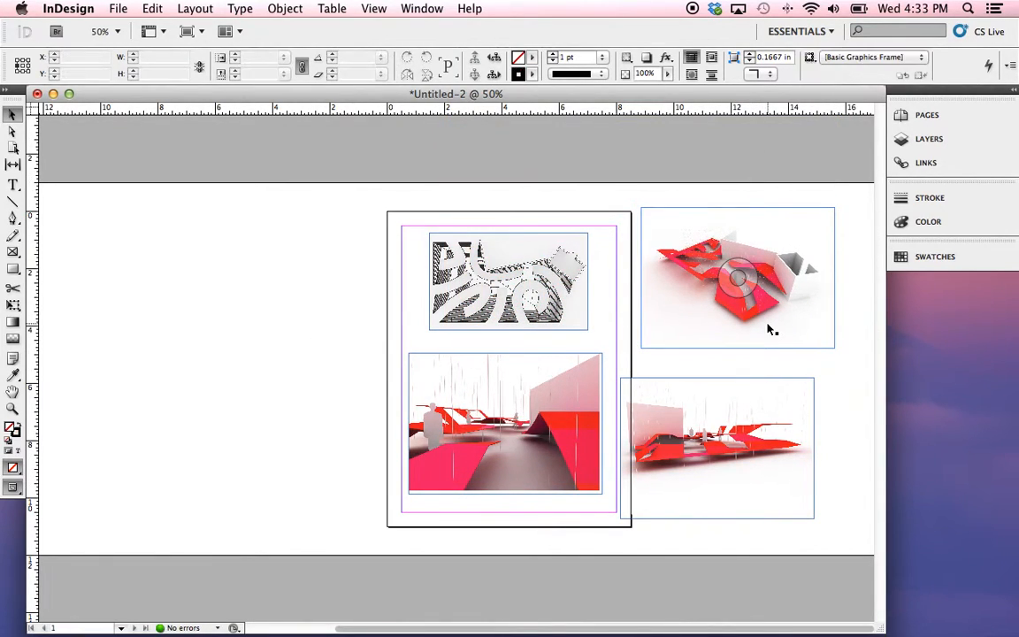
Duplicate the aerial view beside the page's left edge and shift the copy's content to show the red top-down plan.
drag(718, 323, 270, 324)
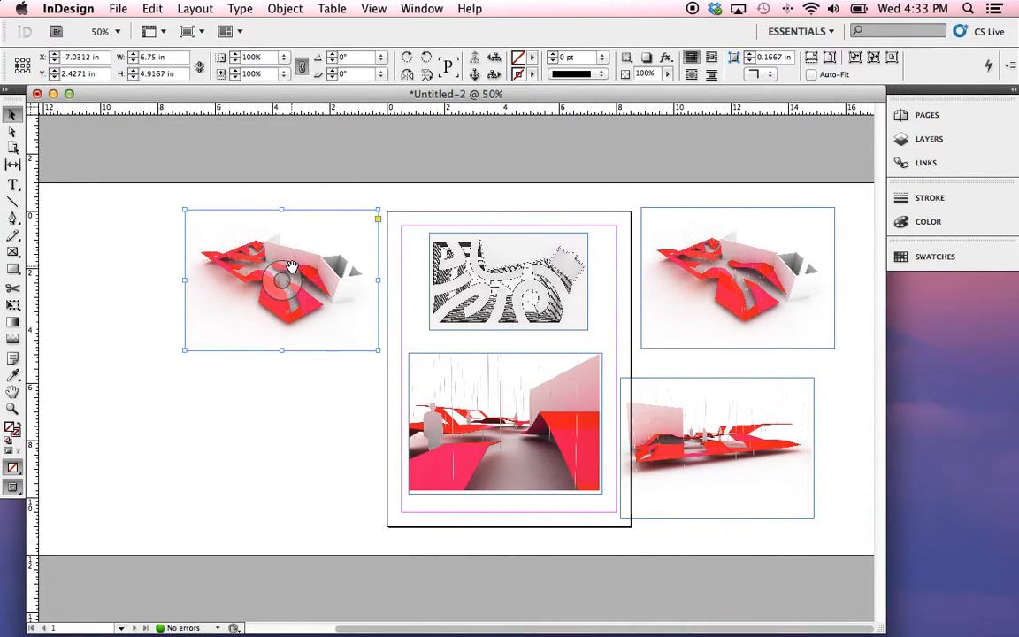
drag(291, 282, 495, 293)
click(330, 423)
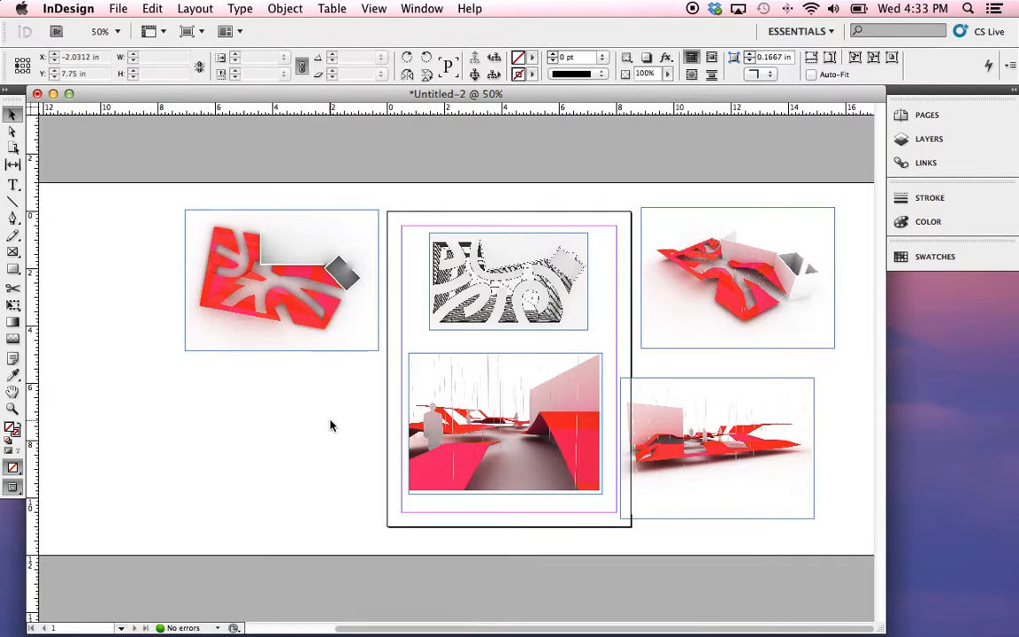
Duplicate the red top-down plan below itself, shift the copy to the sheet's small lower-left rendering and crop the frame around it.
click(352, 333)
drag(330, 295, 252, 351)
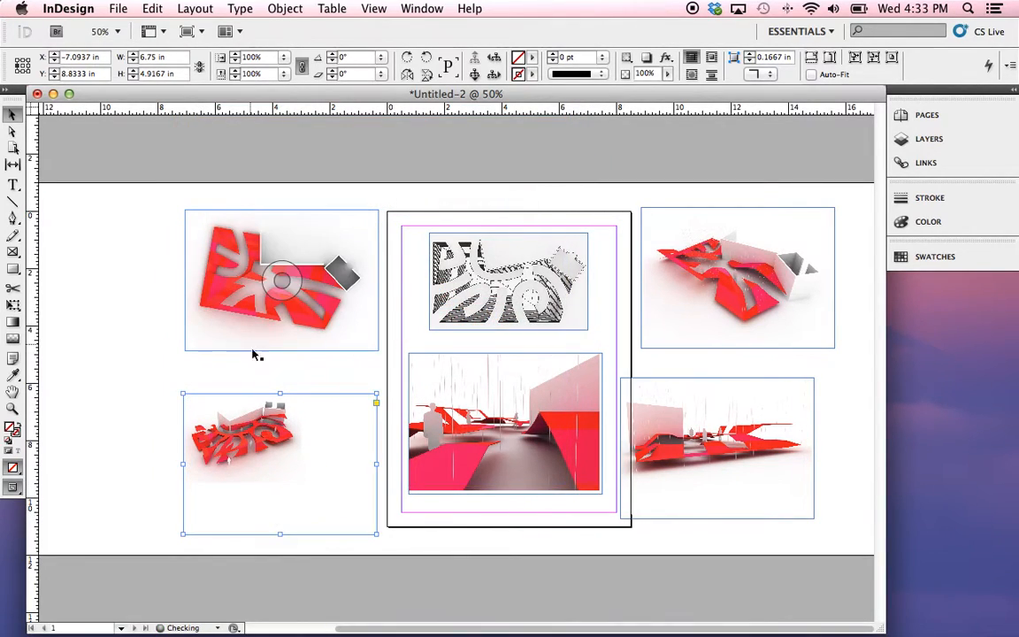
click(118, 403)
click(327, 462)
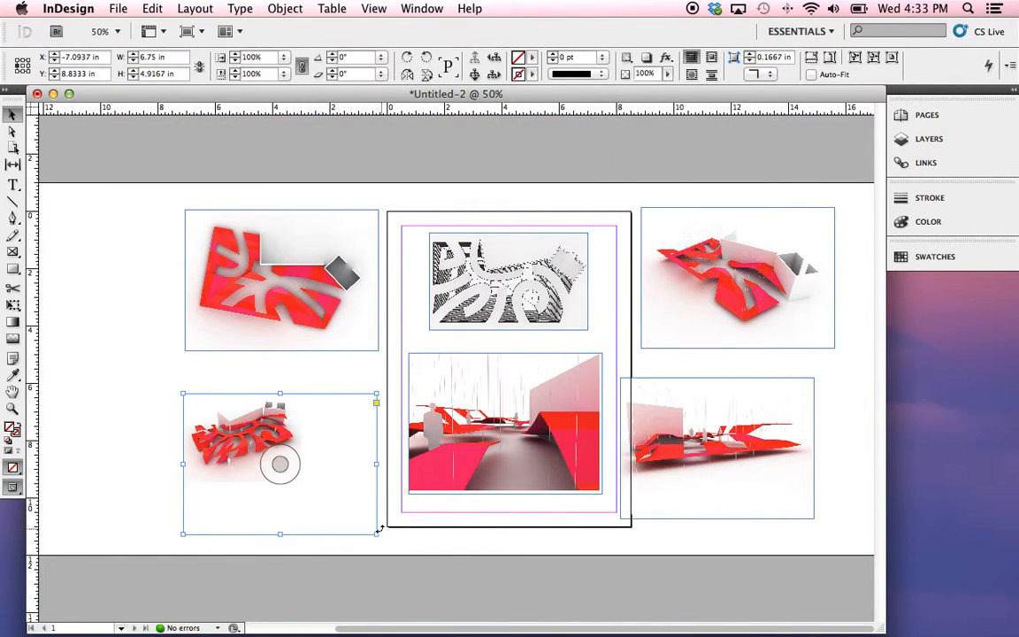
drag(378, 537, 306, 488)
click(364, 478)
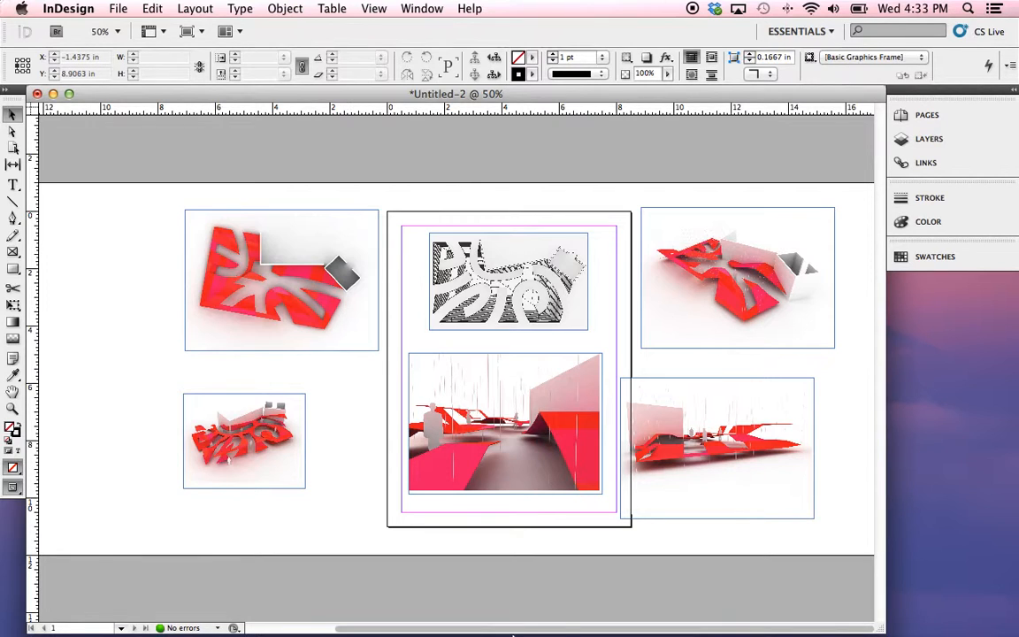
Switch to Finder and preview the Acconci – Armory Red Process Images.psd sheet in Quick Look.
mouse_move(539, 633)
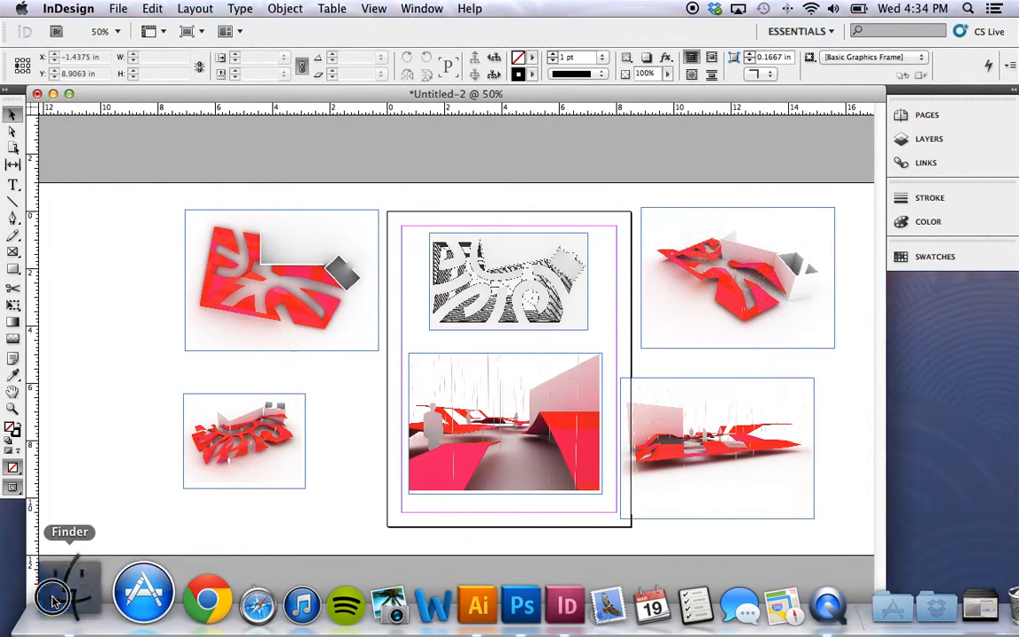
click(52, 598)
click(619, 387)
click(724, 108)
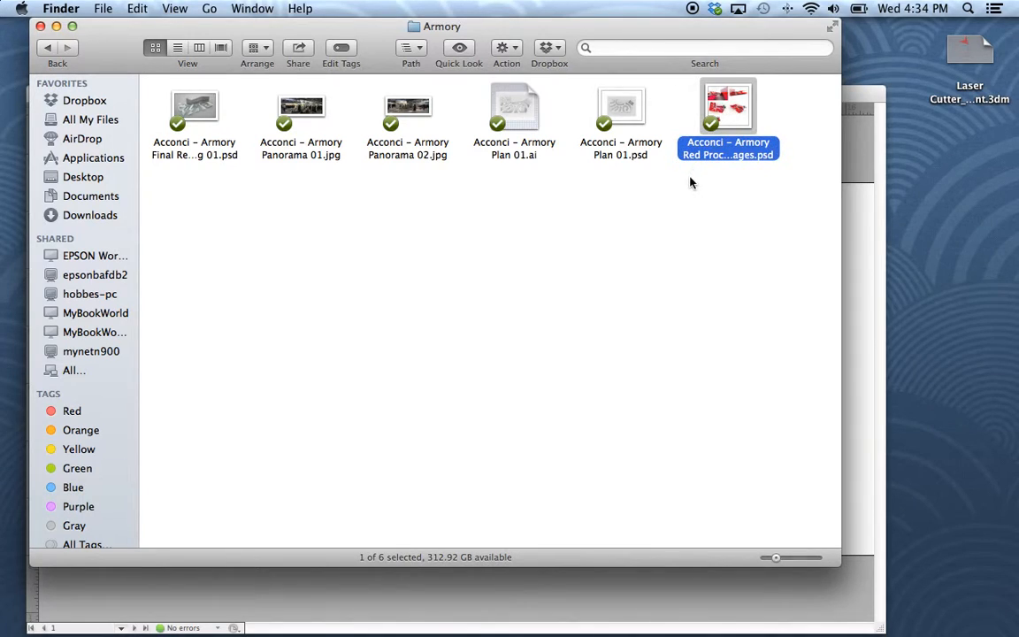
key(space)
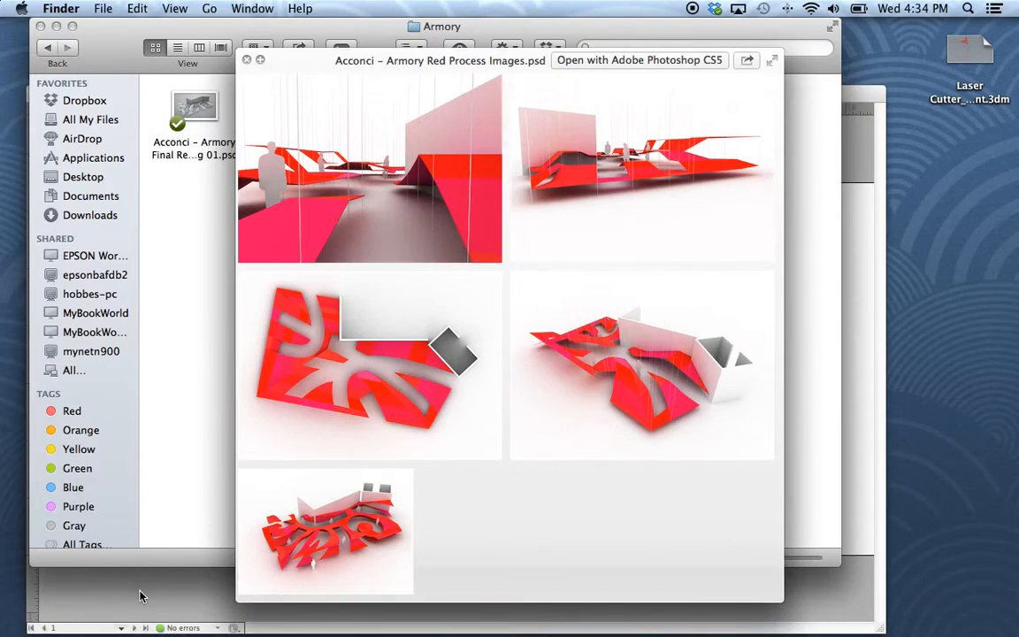
Switch back to InDesign and move the small cropped rendering closer to the page, just beneath the top-down plan.
click(196, 598)
drag(290, 422, 351, 392)
click(189, 412)
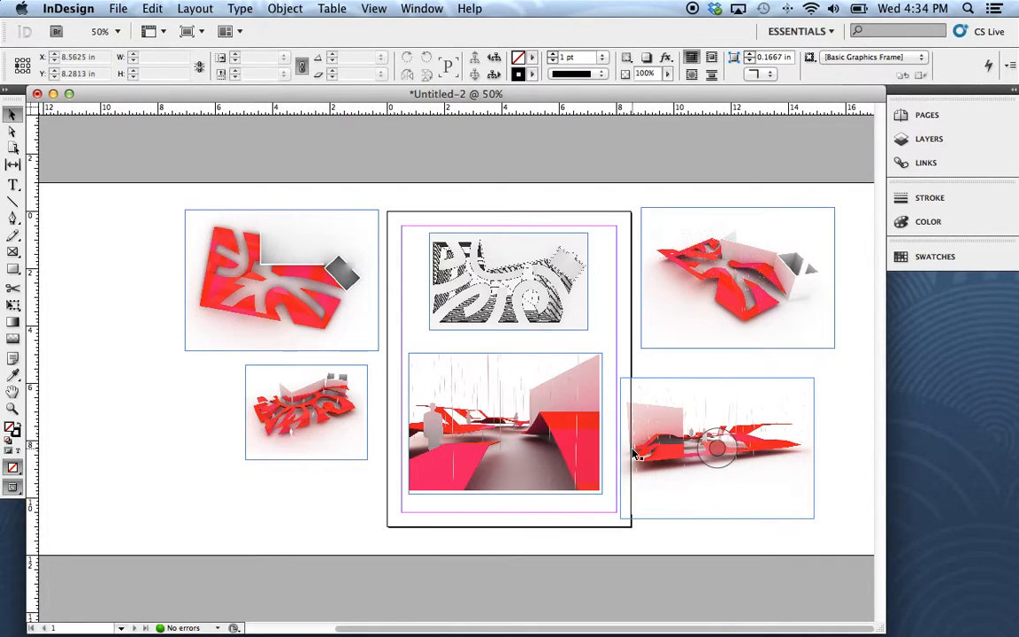
Add a second page to the document, and insert two more pages based on A-Master.
click(935, 120)
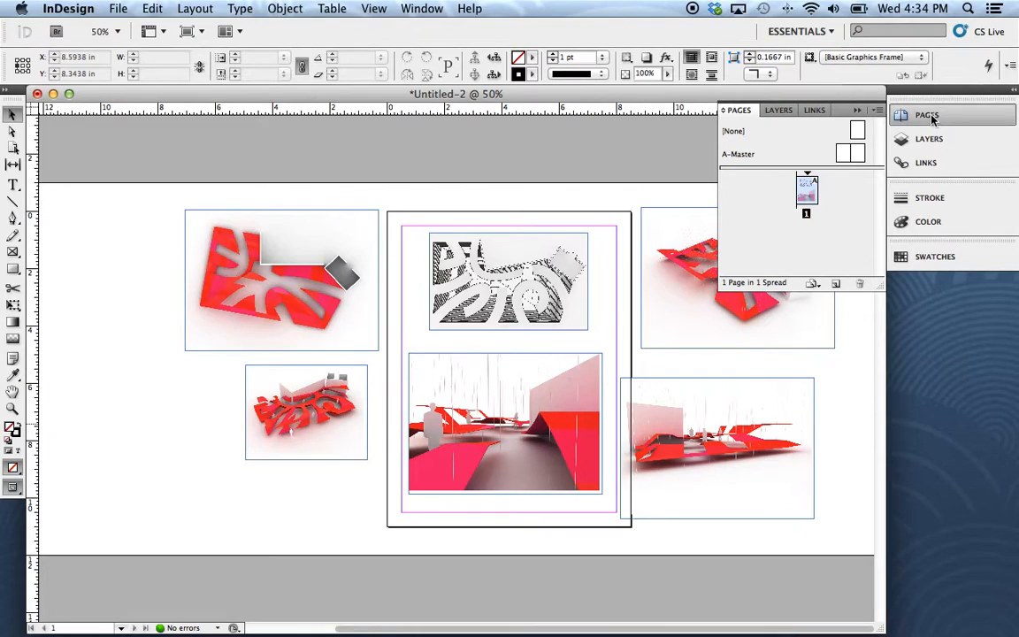
click(836, 285)
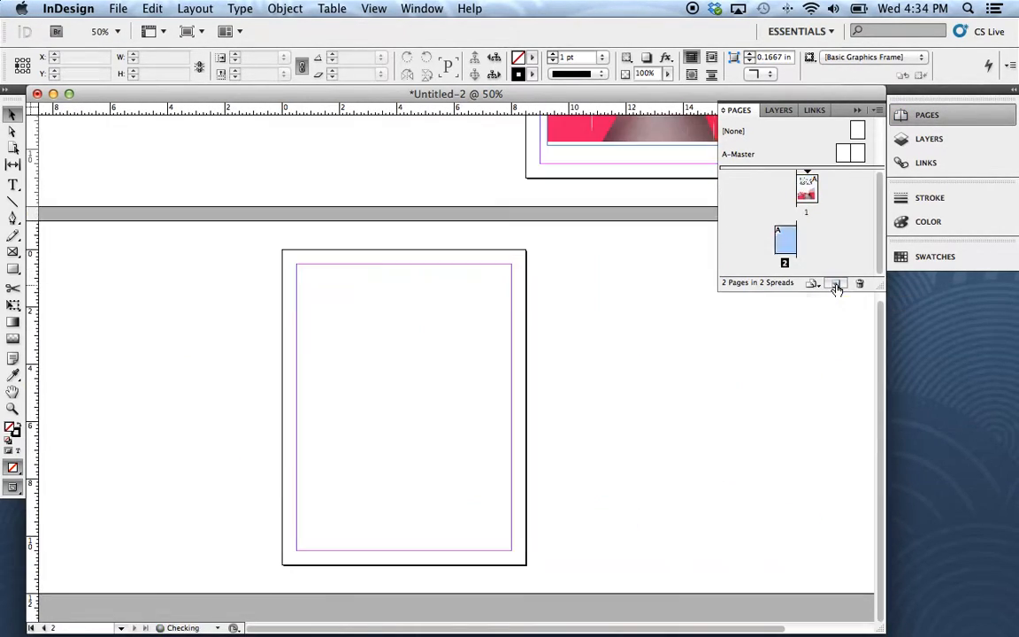
right_click(742, 199)
click(763, 206)
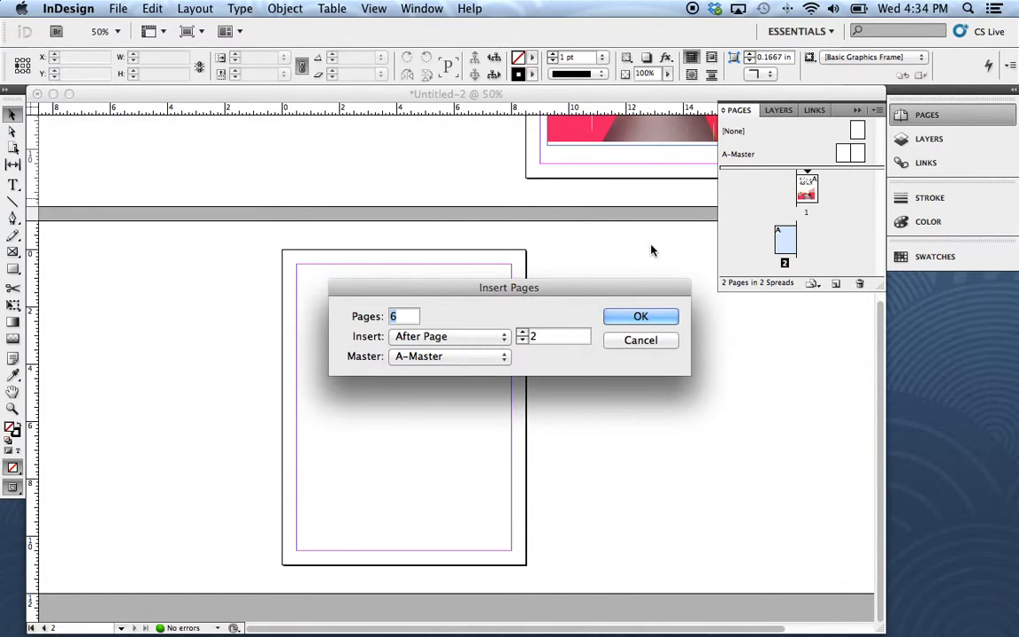
click(388, 317)
text(2)
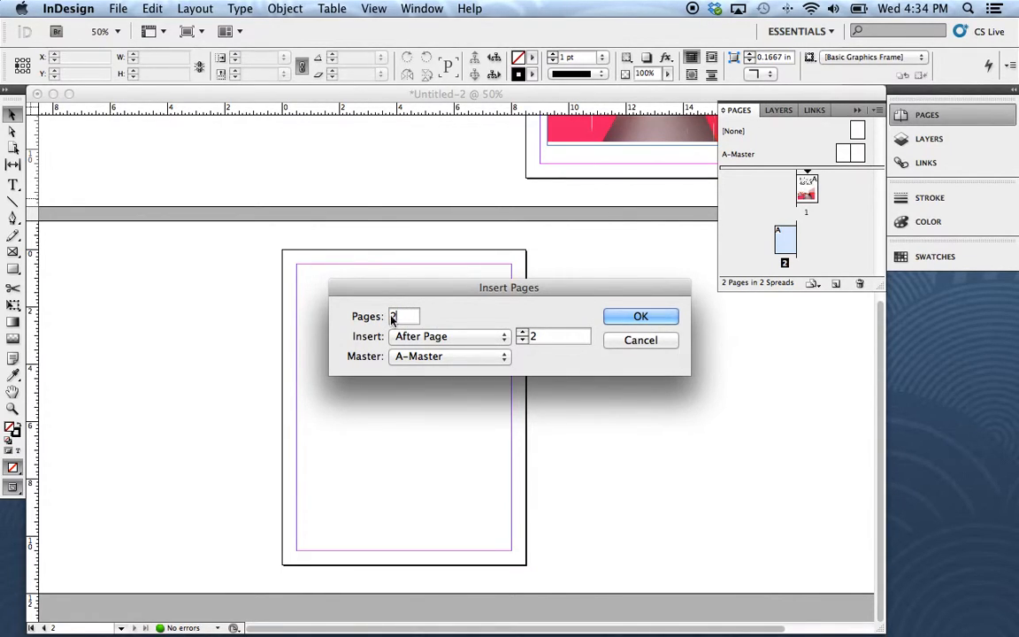
click(522, 340)
click(641, 317)
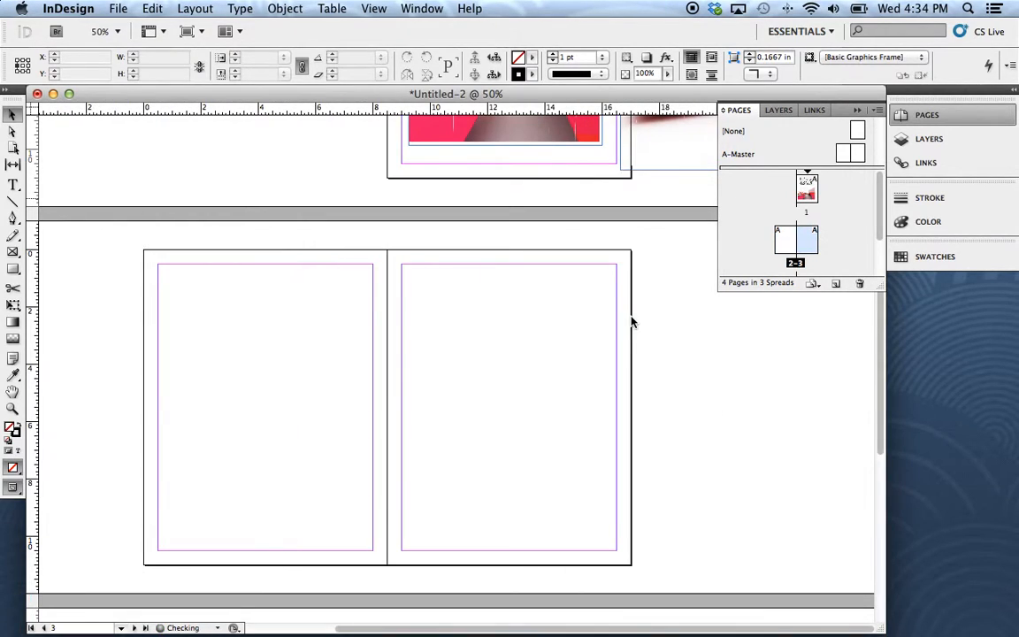
Move the top-down plan and the small rendering together from the pasteboard onto page 2.
drag(523, 311, 478, 378)
alt+super+click(477, 364)
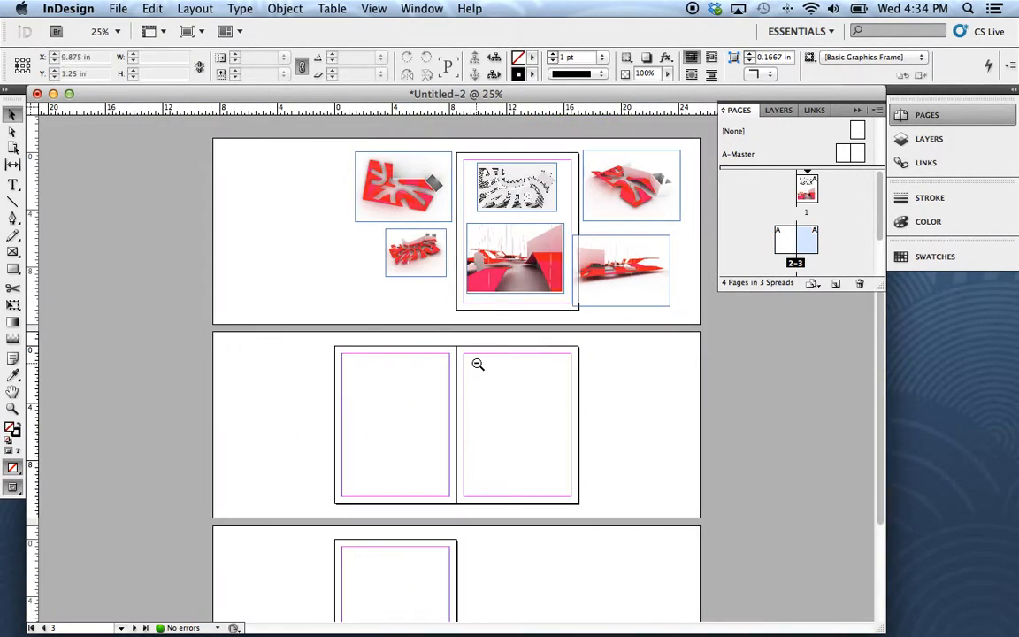
scroll(484, 366, down, 1)
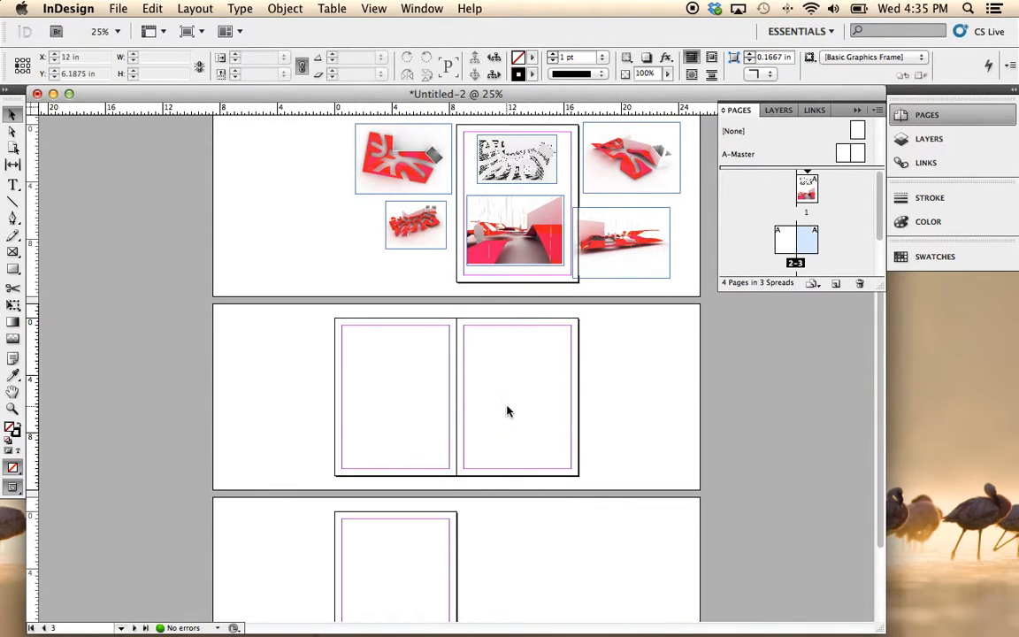
drag(413, 272, 297, 161)
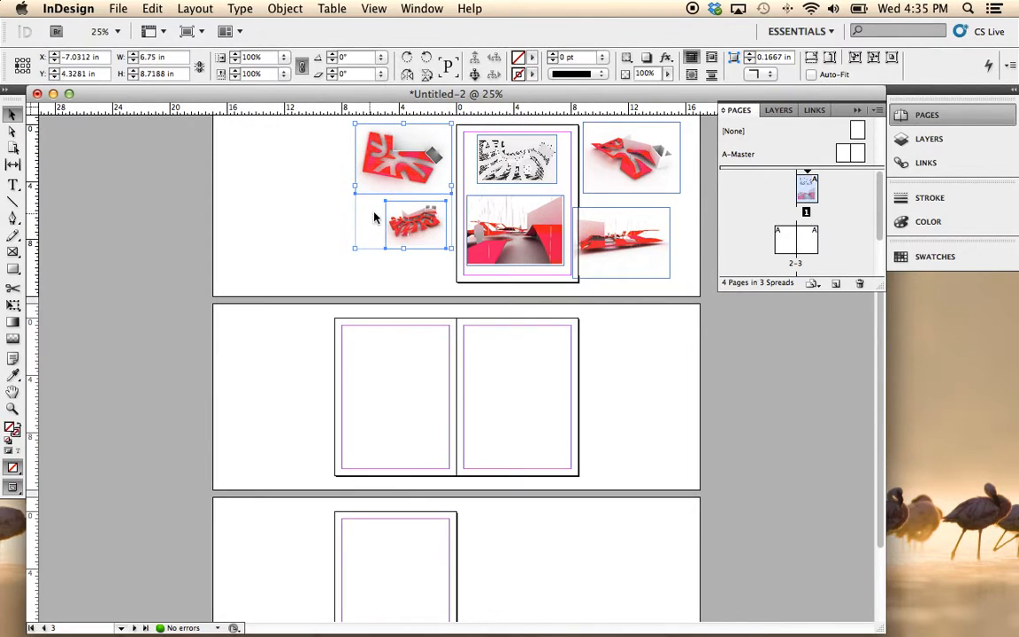
drag(375, 184, 365, 389)
click(471, 419)
mouse_move(418, 444)
mouse_down()
mouse_move(402, 451)
mouse_move(414, 451)
mouse_up()
Move the exterior perspective from the pasteboard onto page 3 and the red aerial view onto page 4.
click(483, 424)
drag(665, 257, 552, 377)
drag(675, 173, 438, 584)
Turn on Overprint Preview to check the interior perspective on page 1 at full display quality.
drag(609, 471, 249, 305)
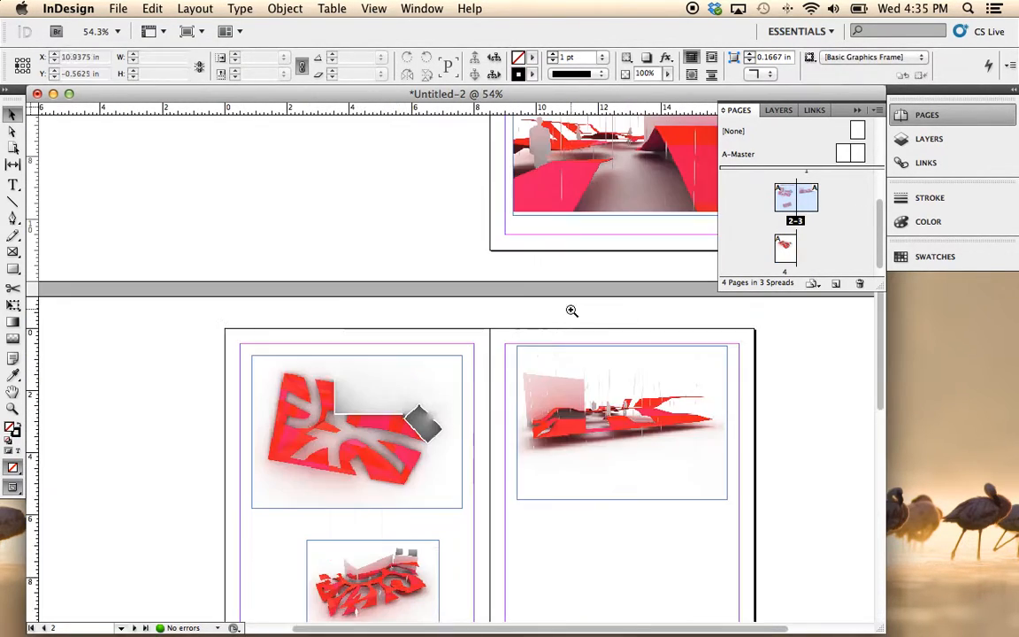
drag(573, 310, 311, 413)
drag(416, 338, 416, 416)
drag(655, 427, 316, 241)
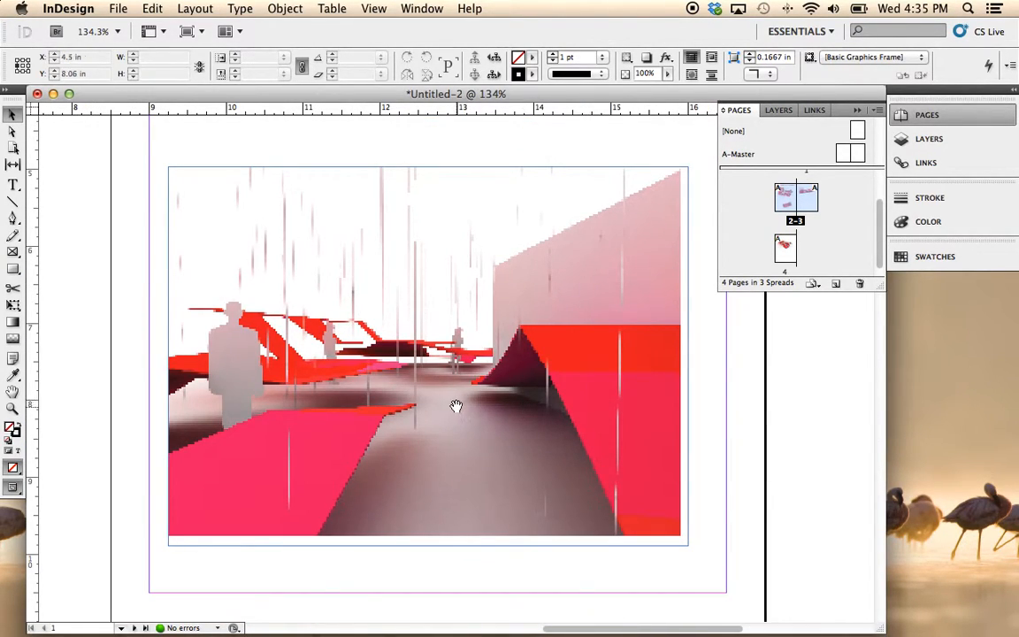
drag(455, 405, 427, 409)
click(857, 110)
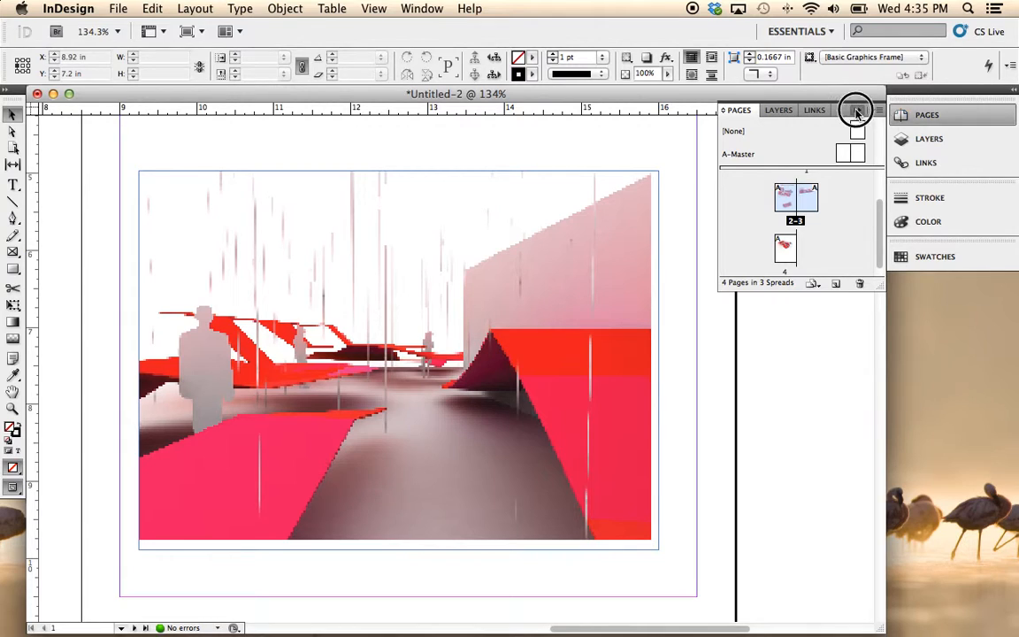
drag(650, 373, 707, 350)
mouse_move(770, 574)
mouse_down()
mouse_move(512, 373)
mouse_move(135, 133)
mouse_up()
drag(569, 378, 569, 392)
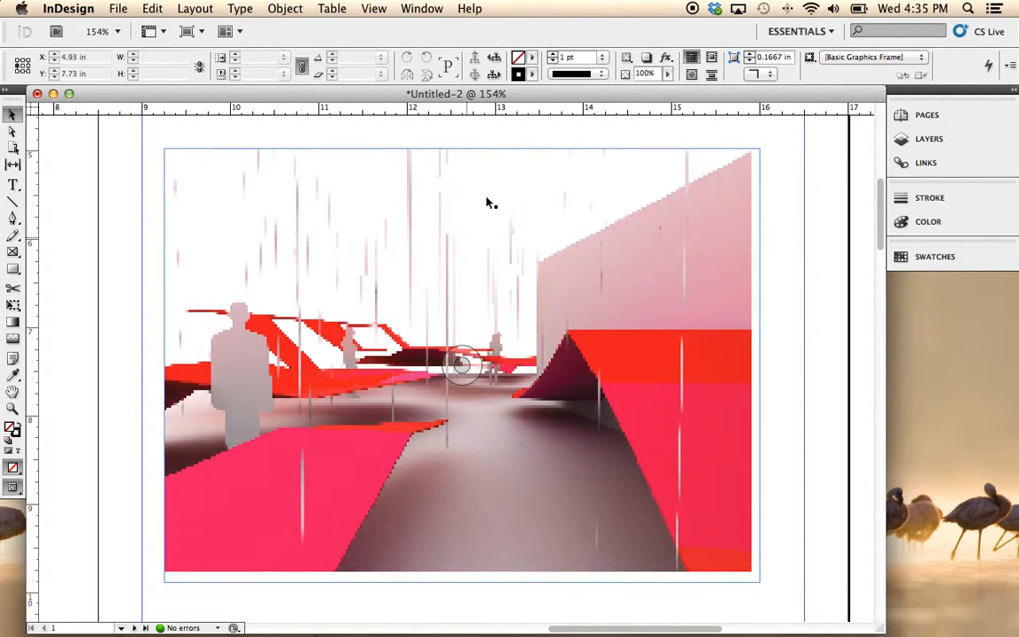
click(376, 10)
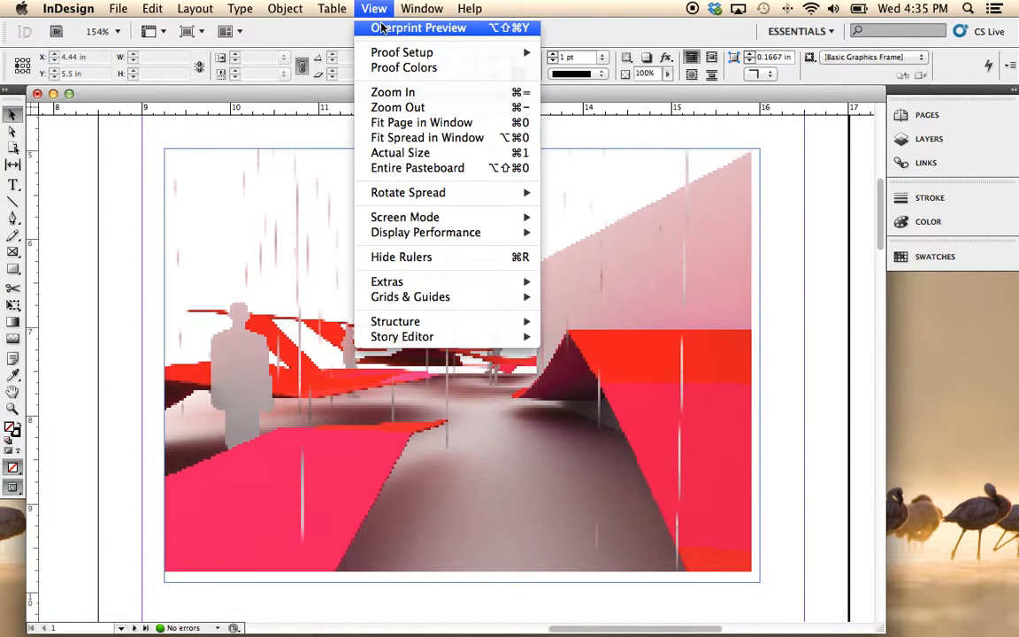
click(382, 29)
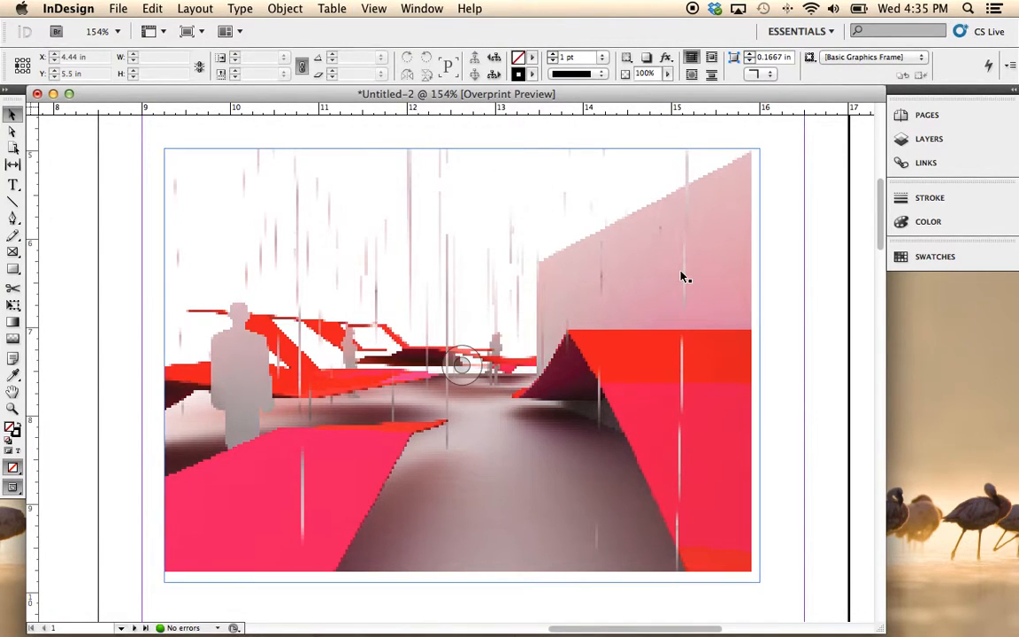
click(803, 442)
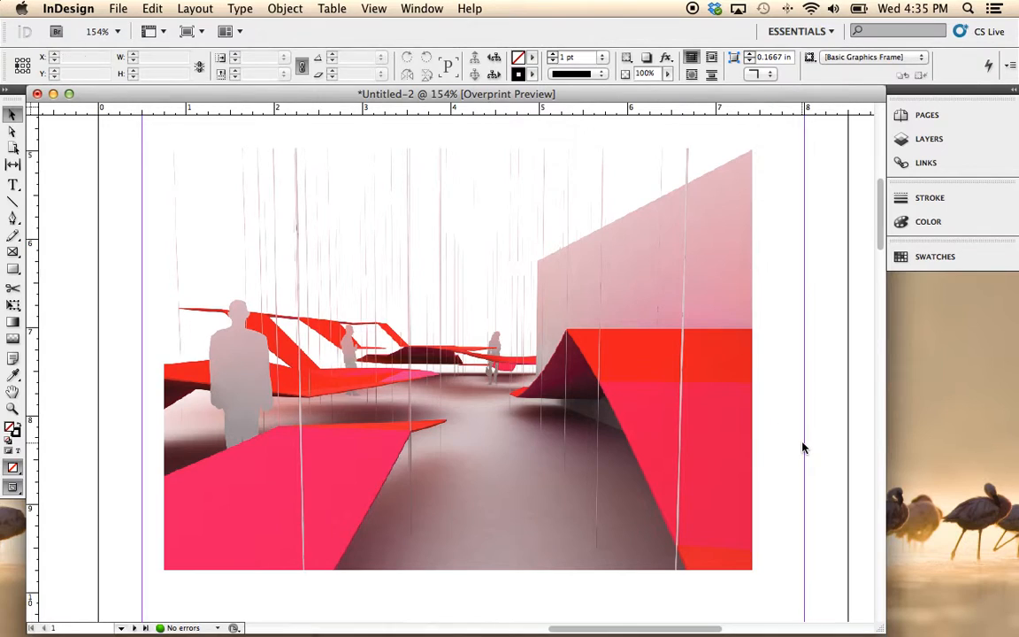
Examine the aerial view on page 4 enlarged in Overprint Preview.
alt+super+click(586, 426)
alt+super+click(470, 435)
alt+super+click(415, 437)
alt+super+click(416, 437)
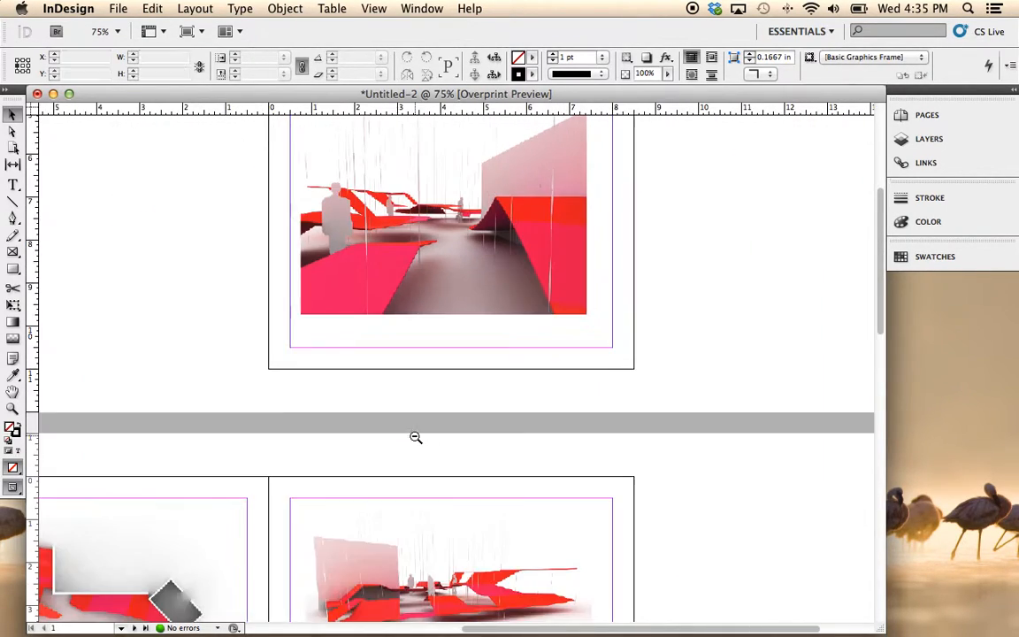
alt+super+click(416, 437)
drag(391, 549, 441, 316)
drag(457, 469, 548, 267)
drag(539, 524, 250, 405)
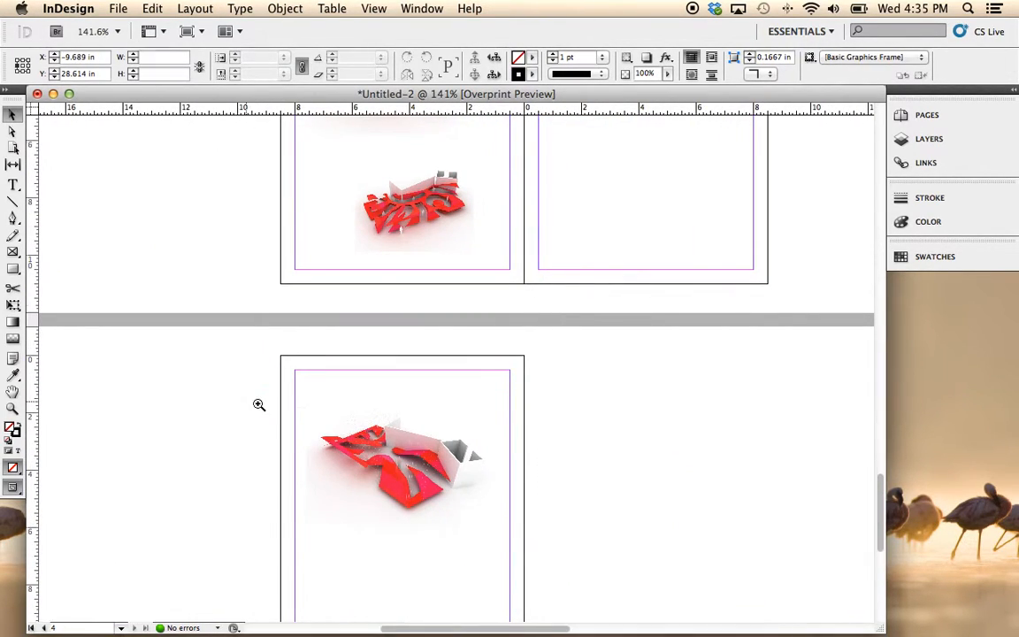
drag(646, 482, 562, 485)
drag(632, 464, 217, 238)
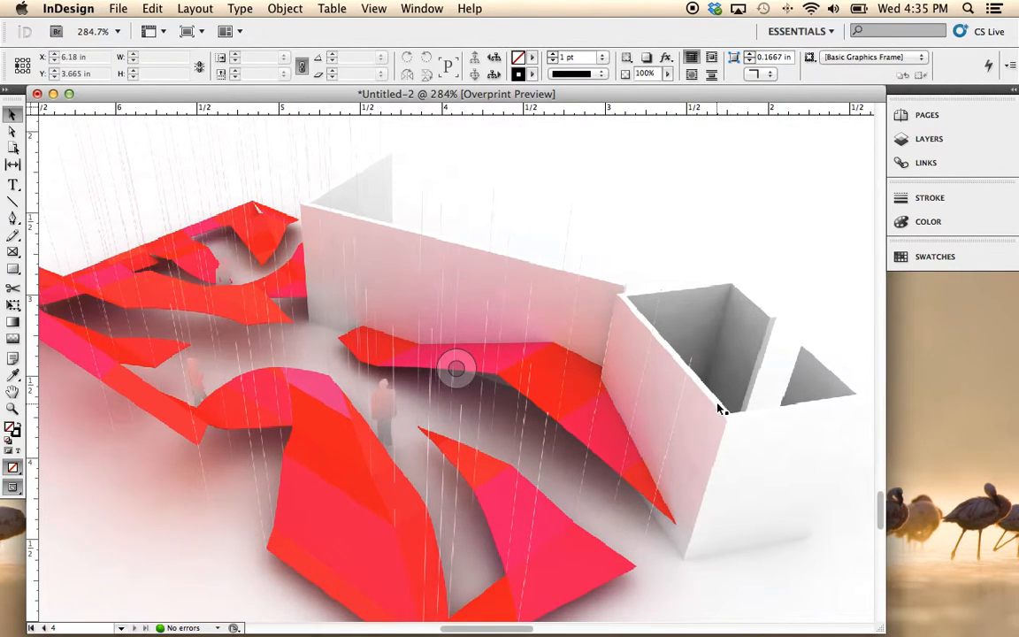
Check the page 2–3 spread in Overprint Preview, and turn the preview off.
alt+super+click(589, 313)
alt+super+click(457, 276)
alt+super+click(451, 275)
alt+super+click(451, 275)
alt+super+click(452, 276)
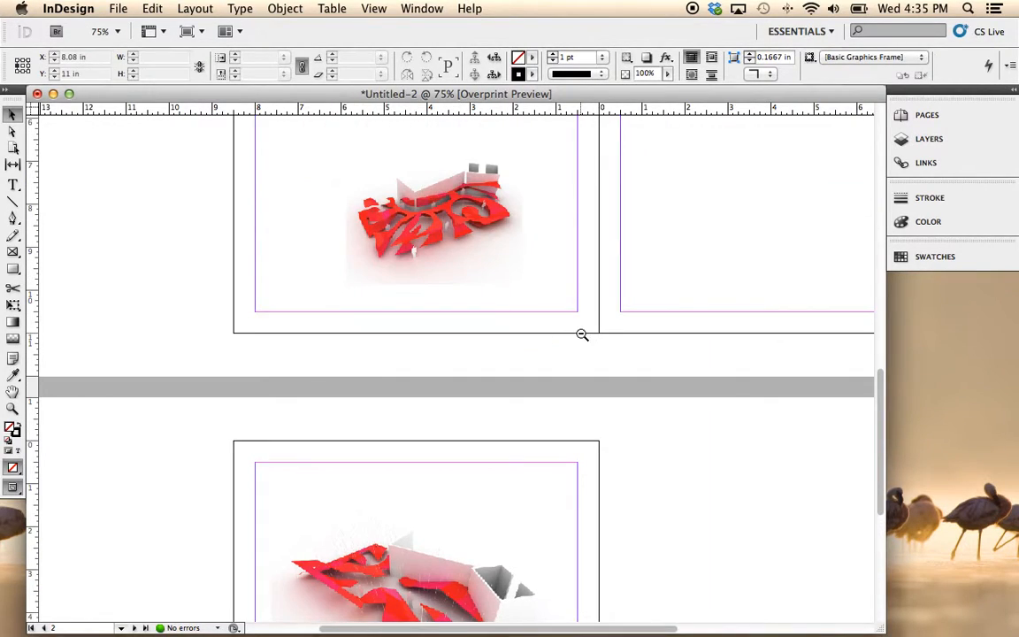
drag(584, 270, 514, 430)
drag(566, 345, 549, 459)
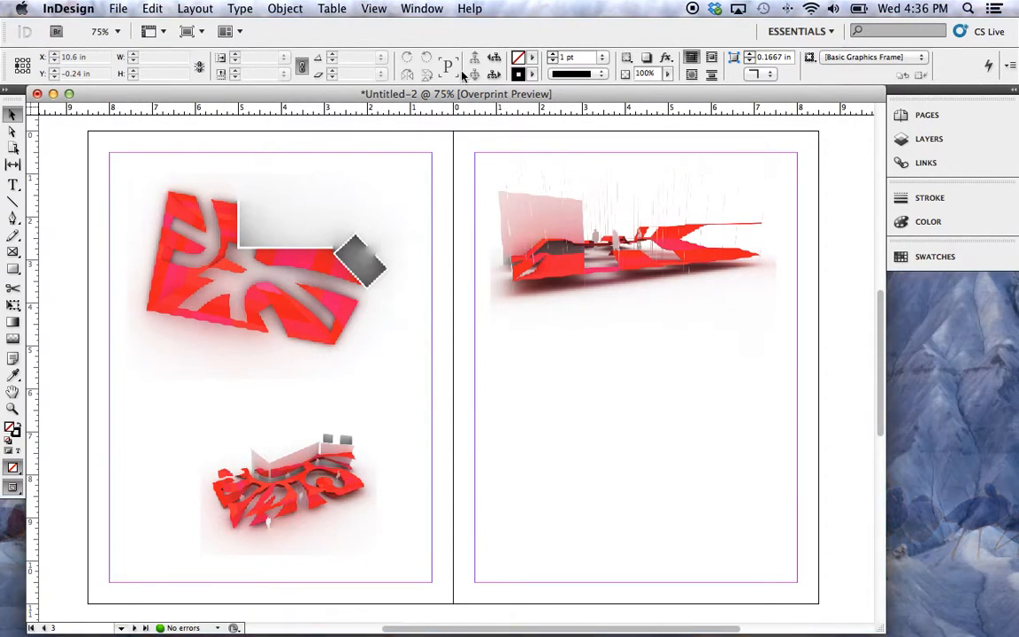
click(373, 10)
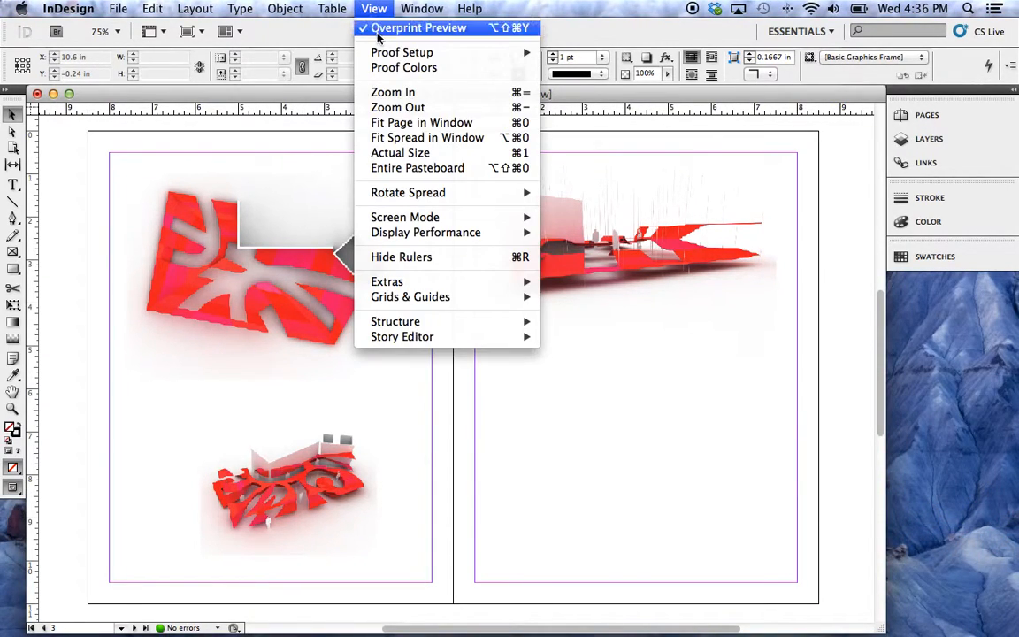
click(378, 29)
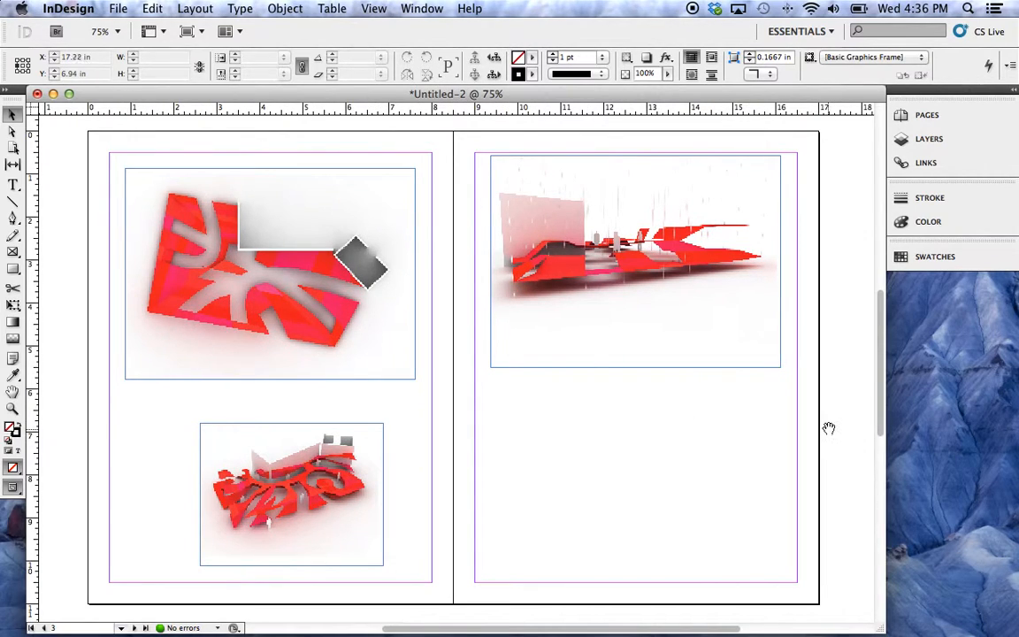
Review how the placed renderings are arranged across the document's spreads.
drag(828, 428, 741, 460)
alt+super+click(545, 353)
alt+super+click(660, 380)
drag(622, 408, 627, 378)
drag(666, 527, 273, 207)
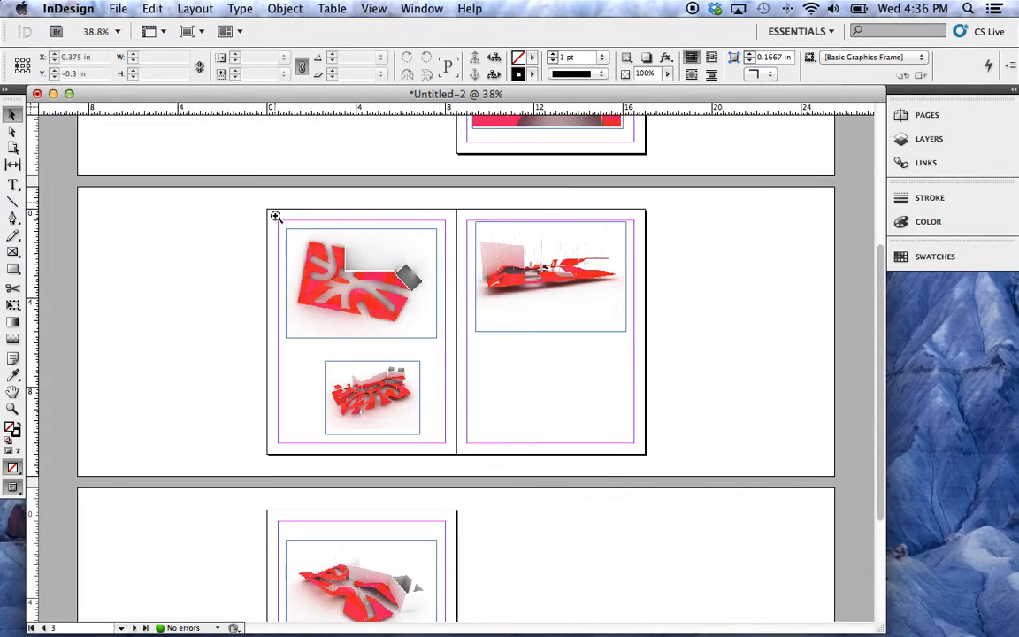
drag(581, 375, 571, 516)
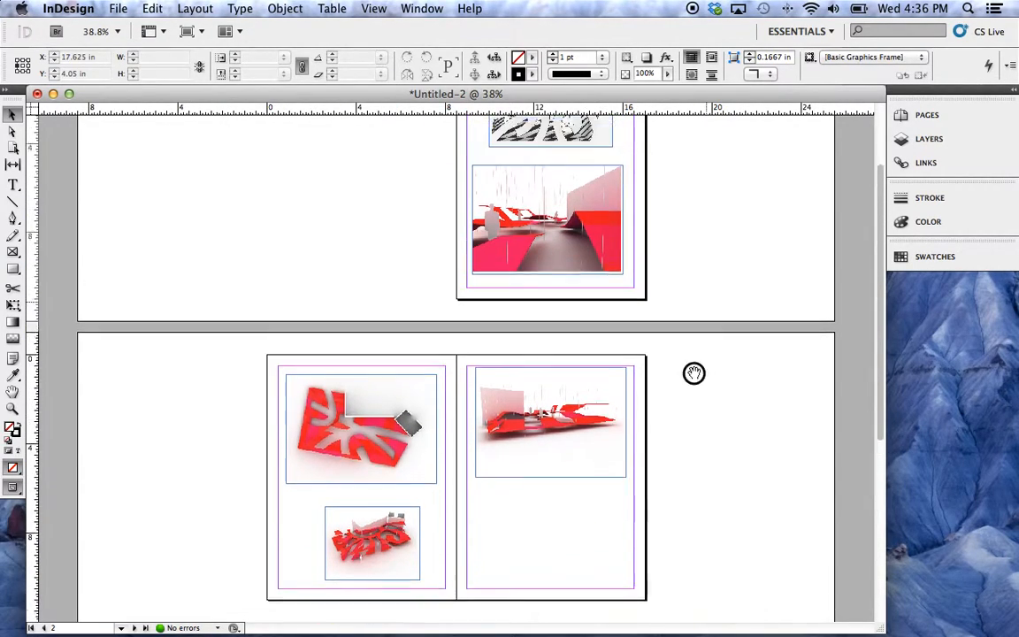
drag(698, 350, 686, 430)
Move the document window aside to close the sheet's preview in Finder, and put the window back in InDesign.
drag(534, 93, 531, 432)
click(275, 276)
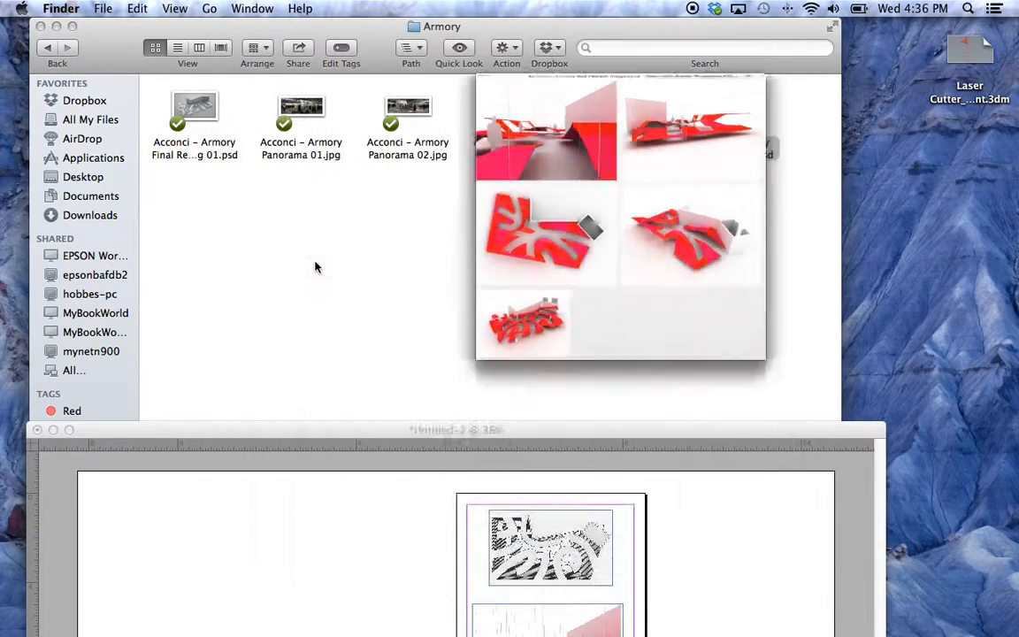
click(407, 323)
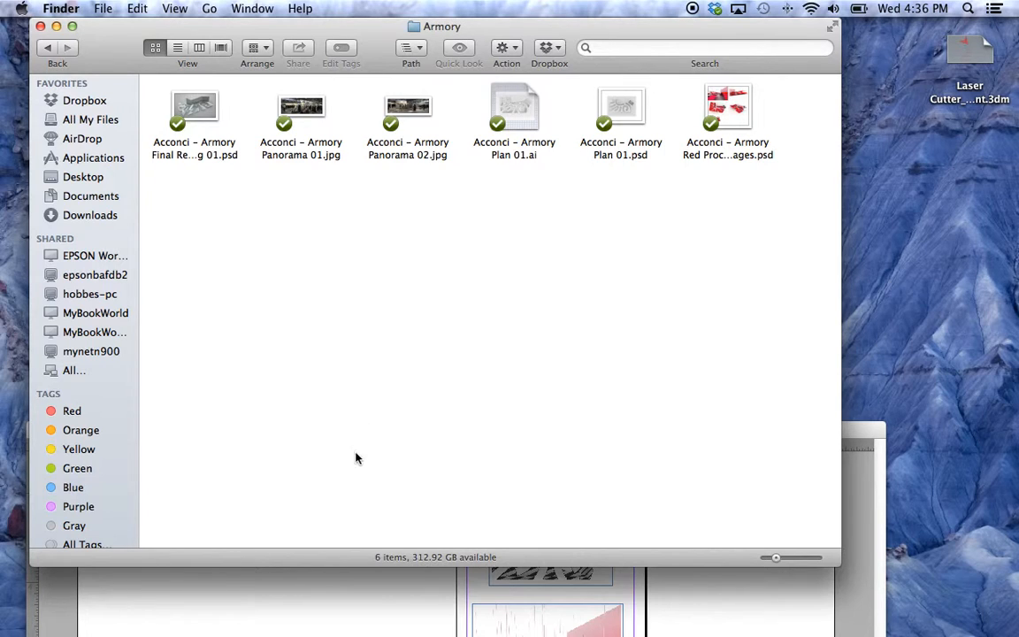
click(337, 605)
drag(138, 439, 138, 103)
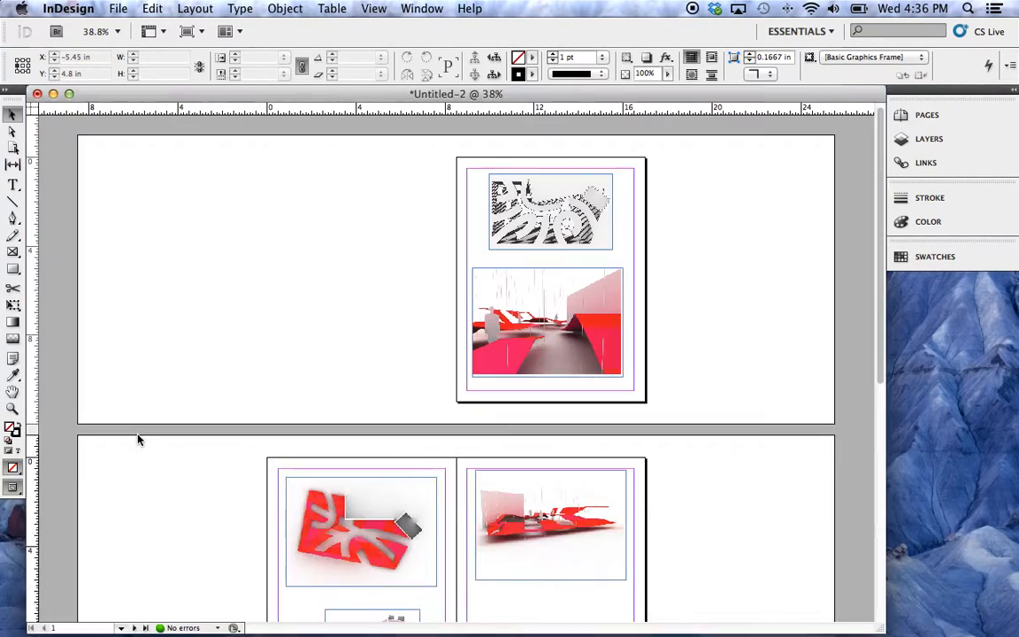
scroll(278, 305, down, 5)
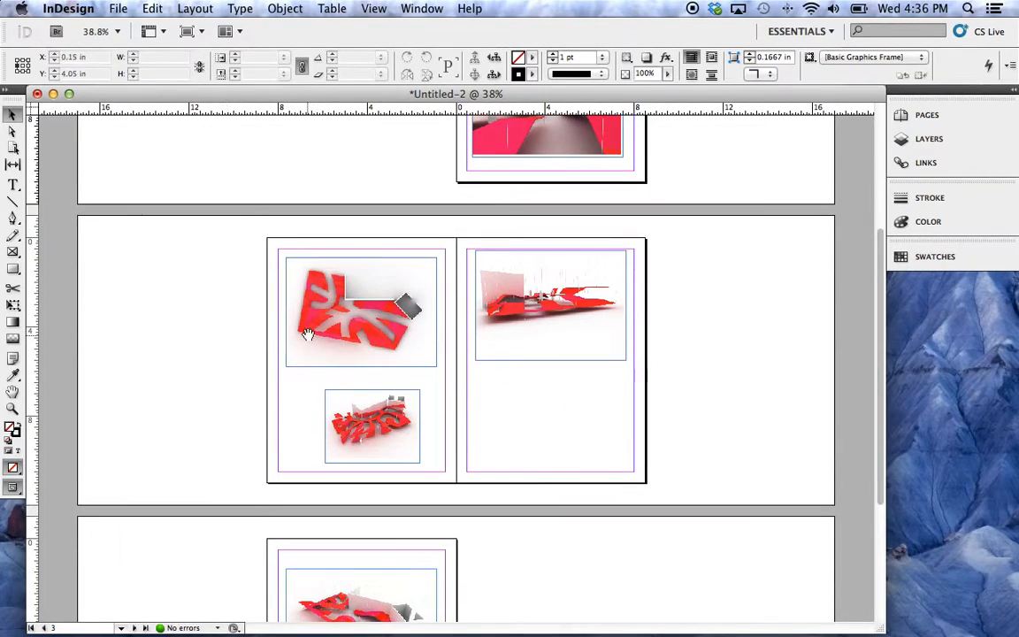
Show the document's linked files, and save the document to the Desktop as Untitled-2.indd.
click(948, 143)
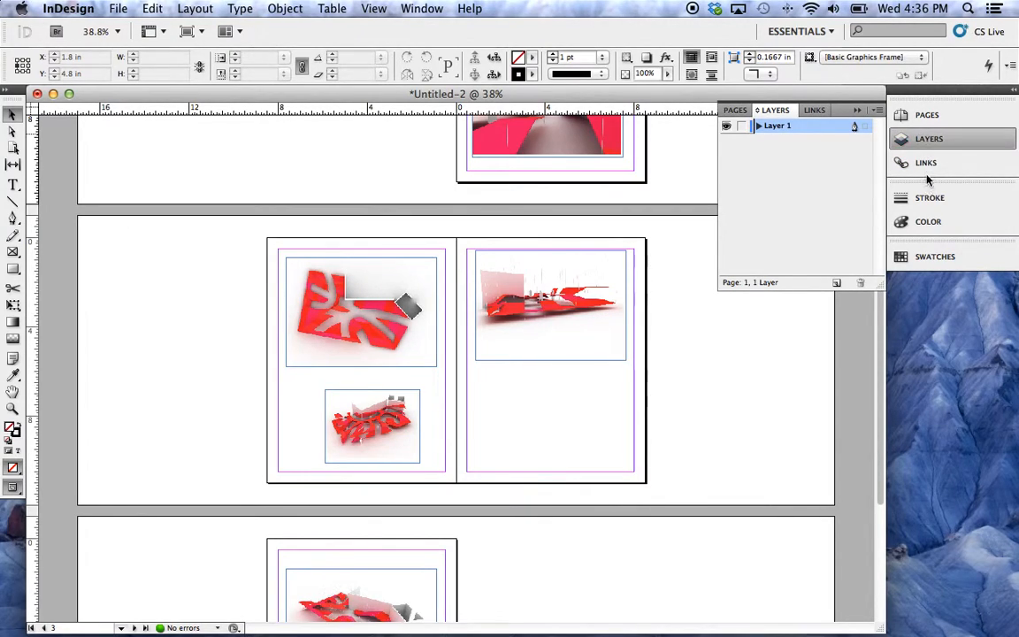
click(924, 164)
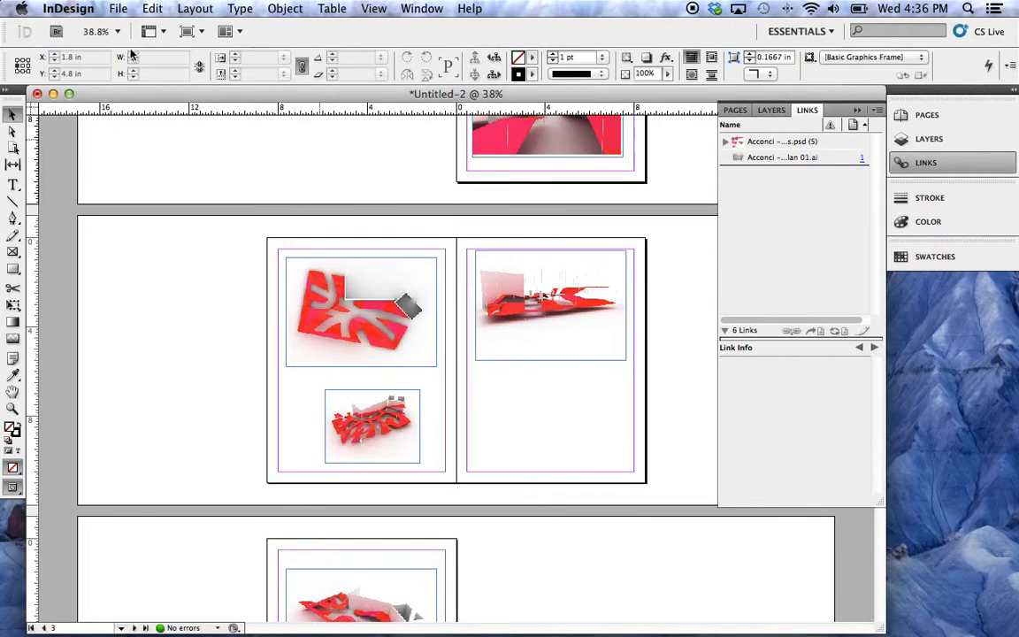
click(118, 9)
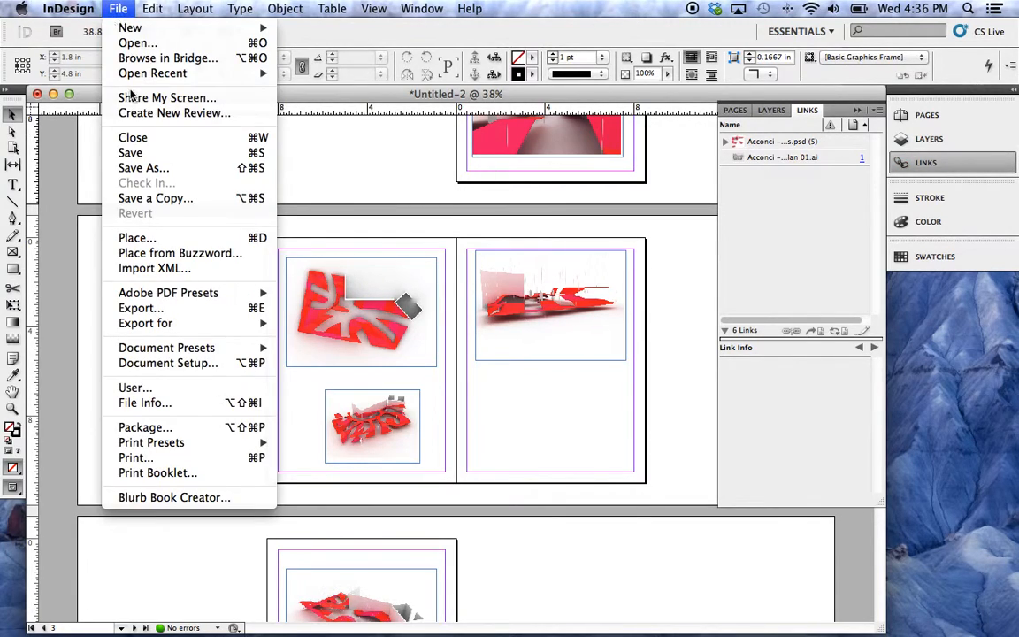
click(144, 168)
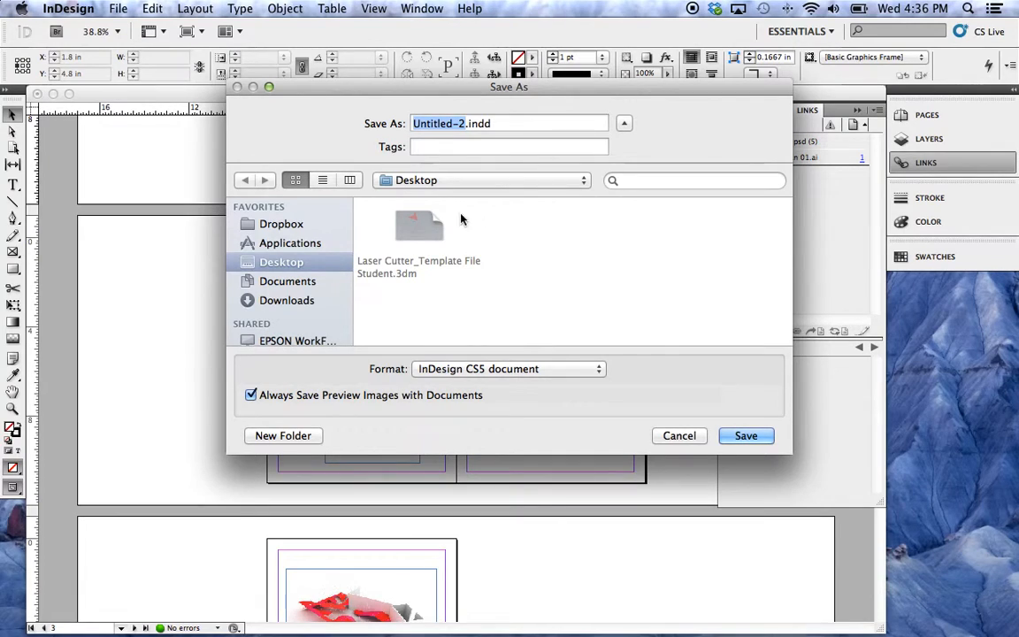
click(746, 435)
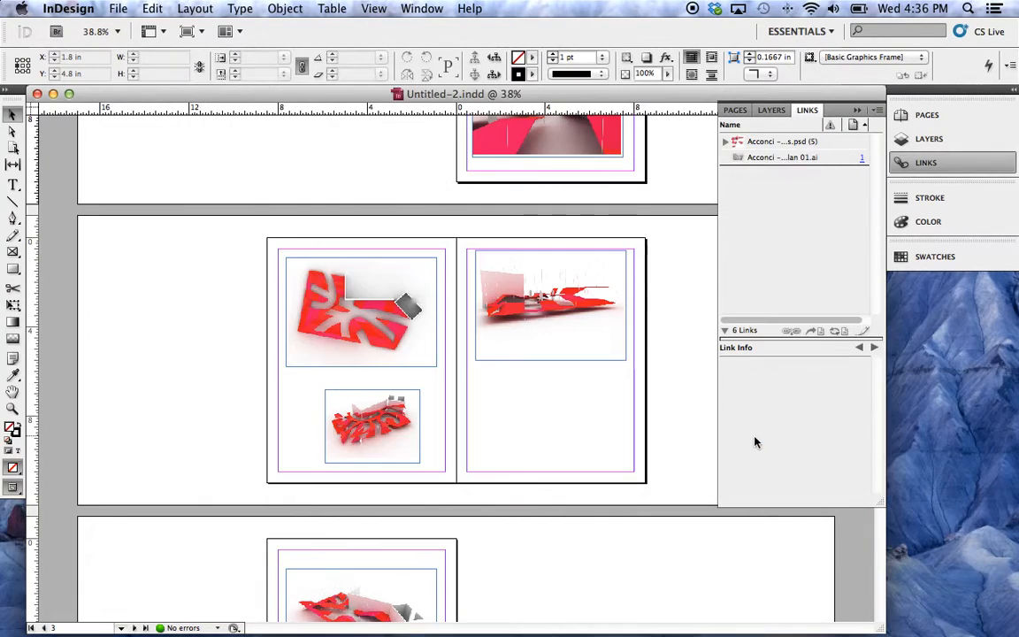
Switch to Finder, move the saved Untitled-2.indd to a clear spot on the desktop, and return to InDesign.
click(961, 400)
drag(975, 232, 941, 290)
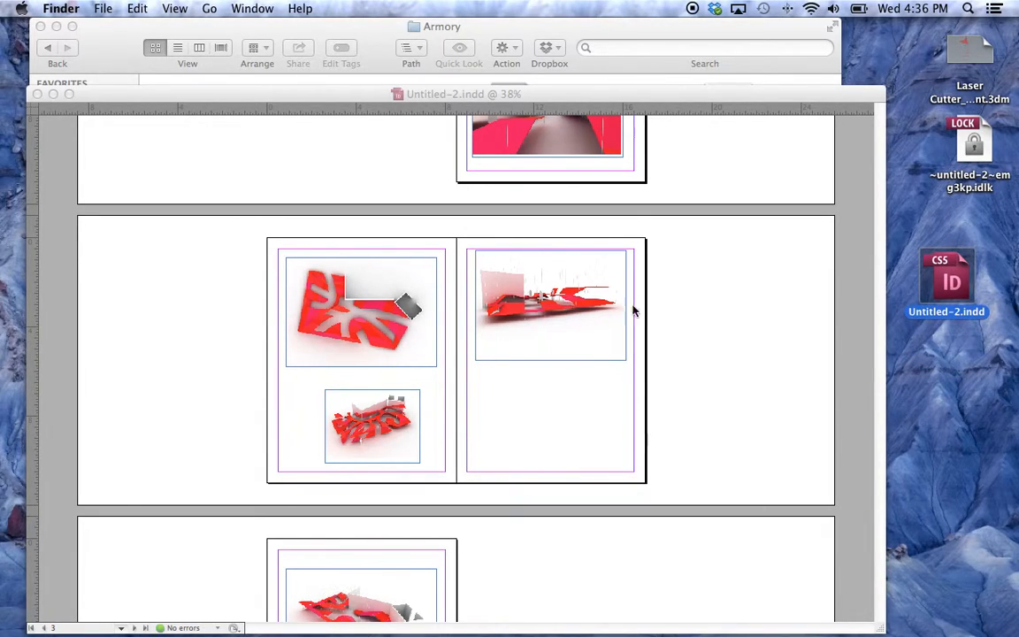
click(765, 320)
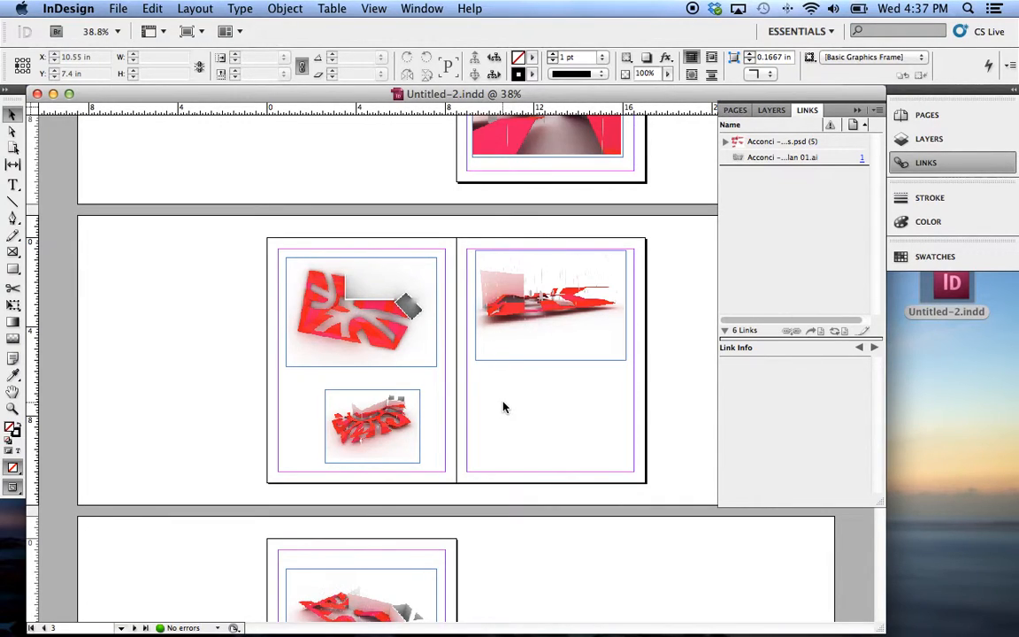
key(space)
drag(566, 459, 555, 349)
drag(575, 555, 566, 486)
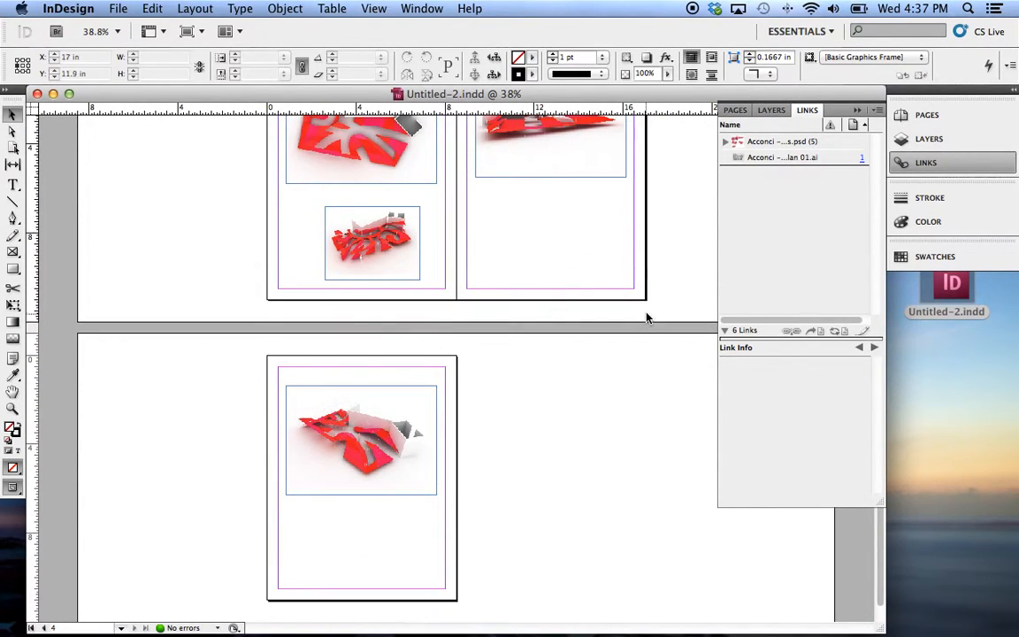
key(space)
drag(666, 235, 629, 382)
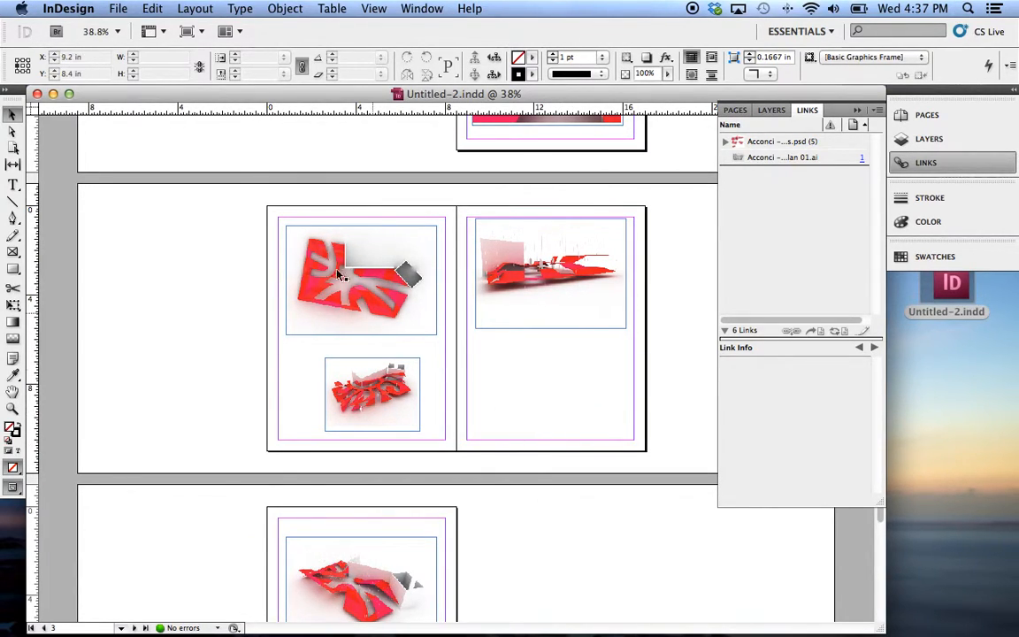
Move the document window aside and open the InDesign Sample project's Graduate folder in Finder.
drag(217, 94, 228, 322)
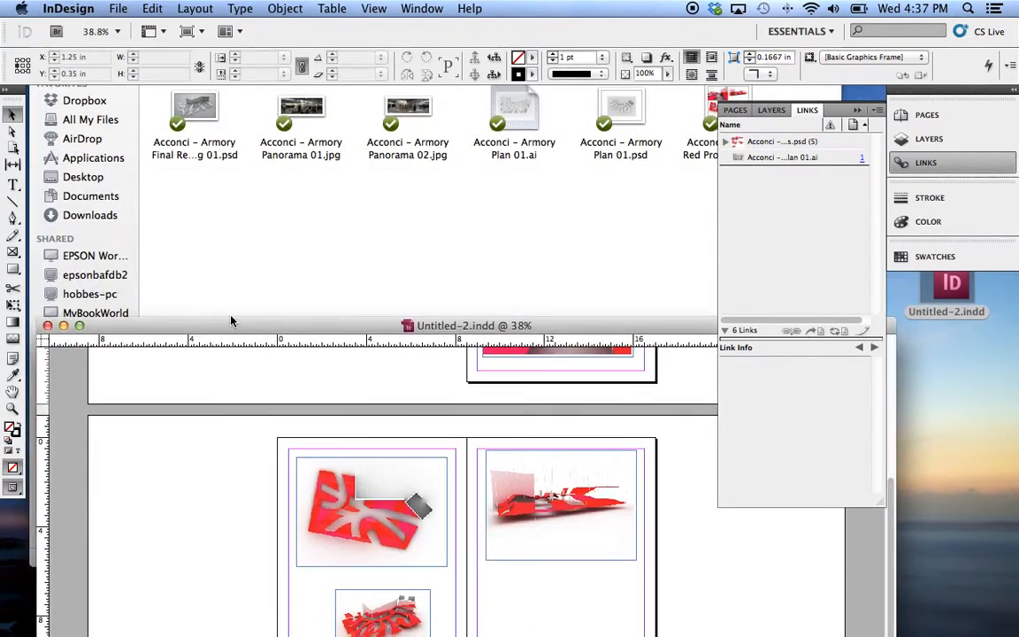
click(371, 267)
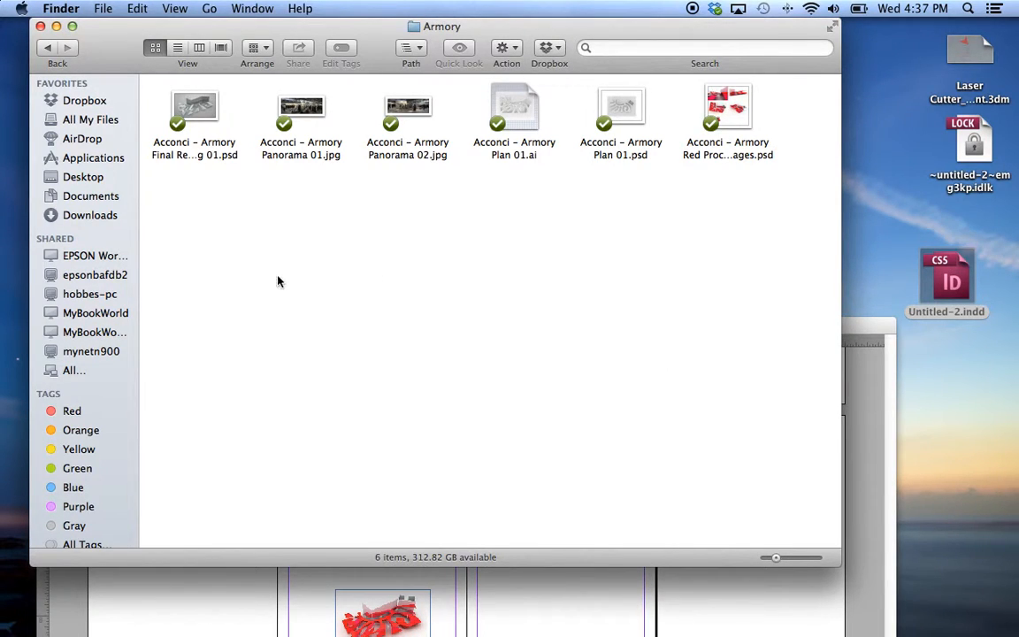
click(47, 49)
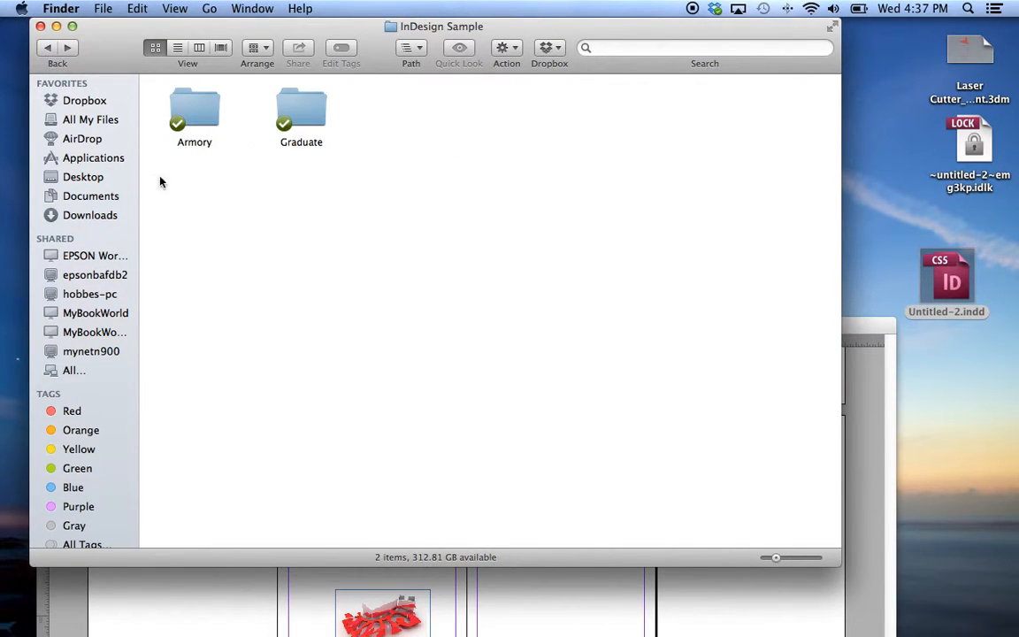
double_click(307, 109)
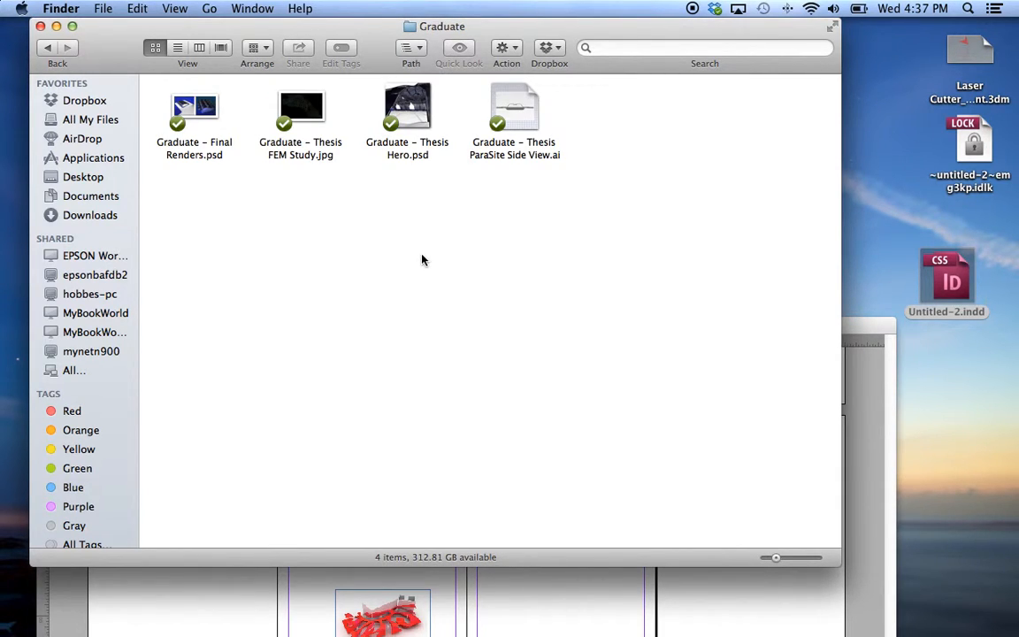
Place Graduate - Thesis Hero.psd across the outer edge of page 2, and restore the document window's size.
click(416, 104)
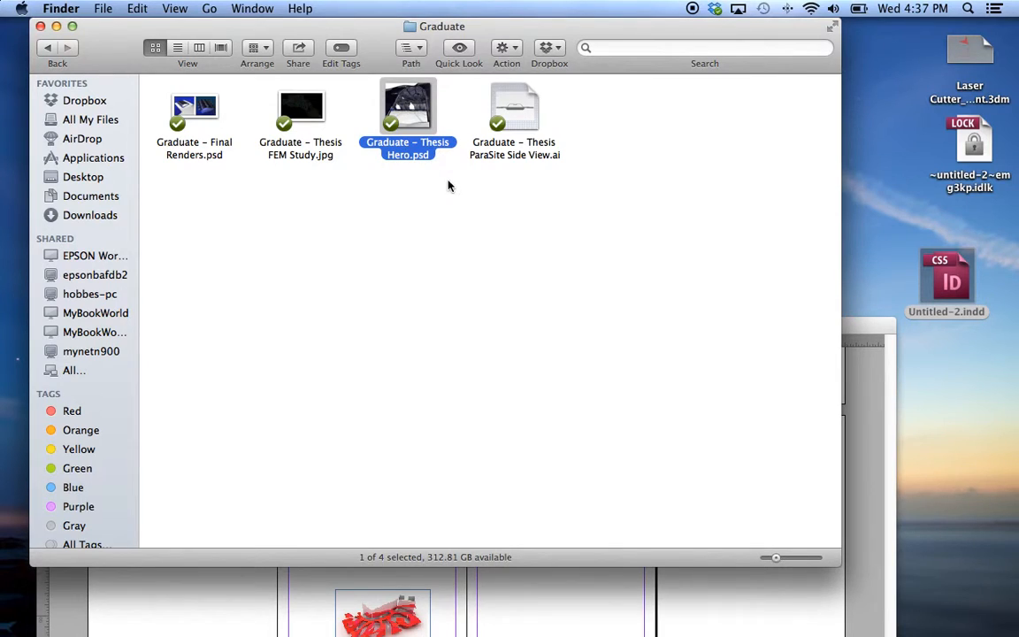
drag(243, 571, 216, 591)
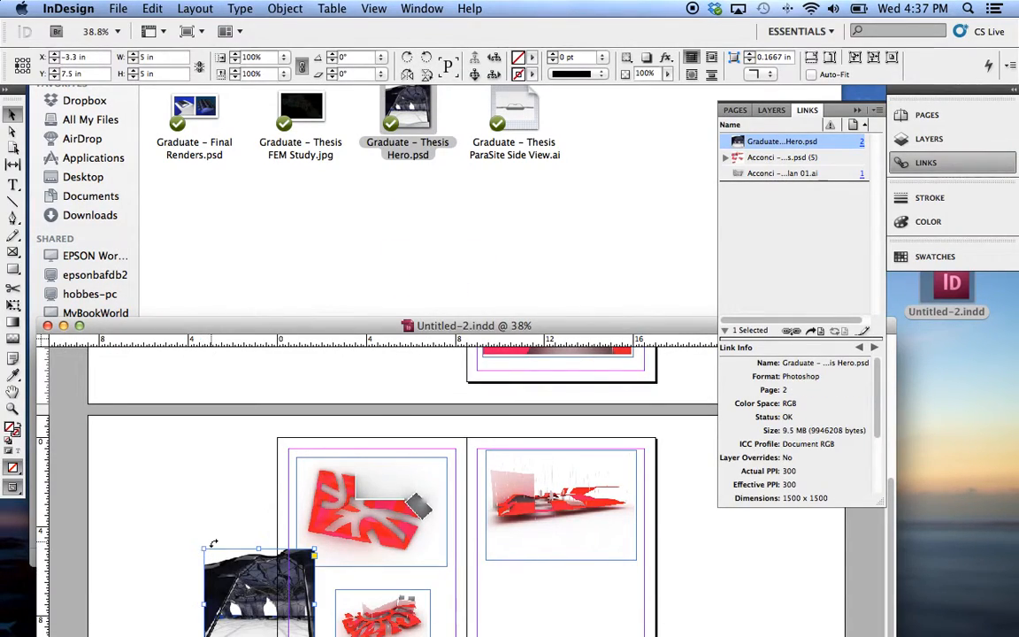
click(224, 491)
scroll(225, 491, down, 2)
click(79, 326)
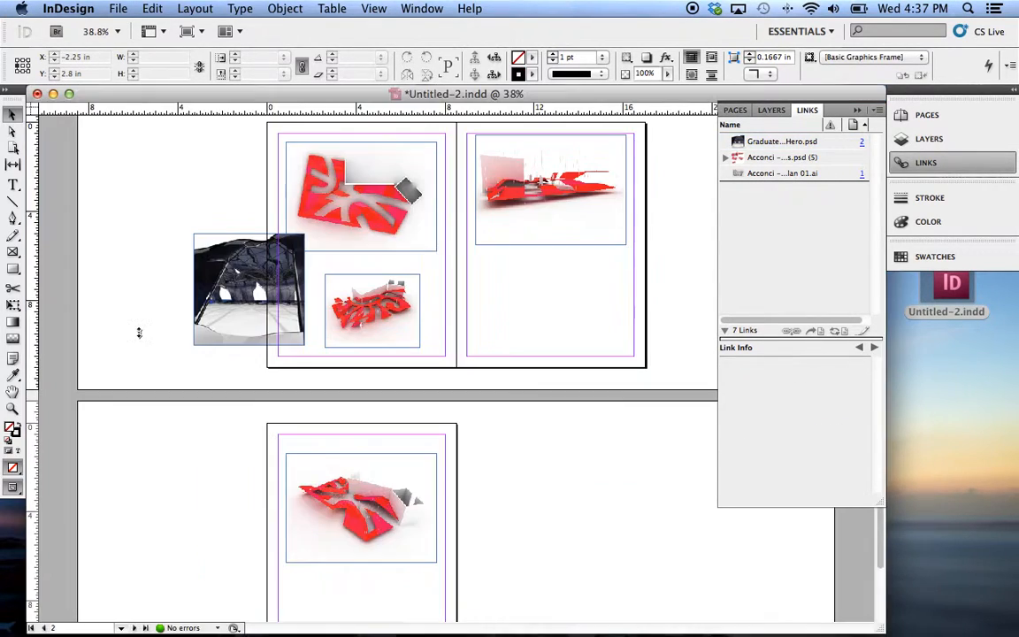
Insert 4 pages after page 1 using A-Master.
click(736, 110)
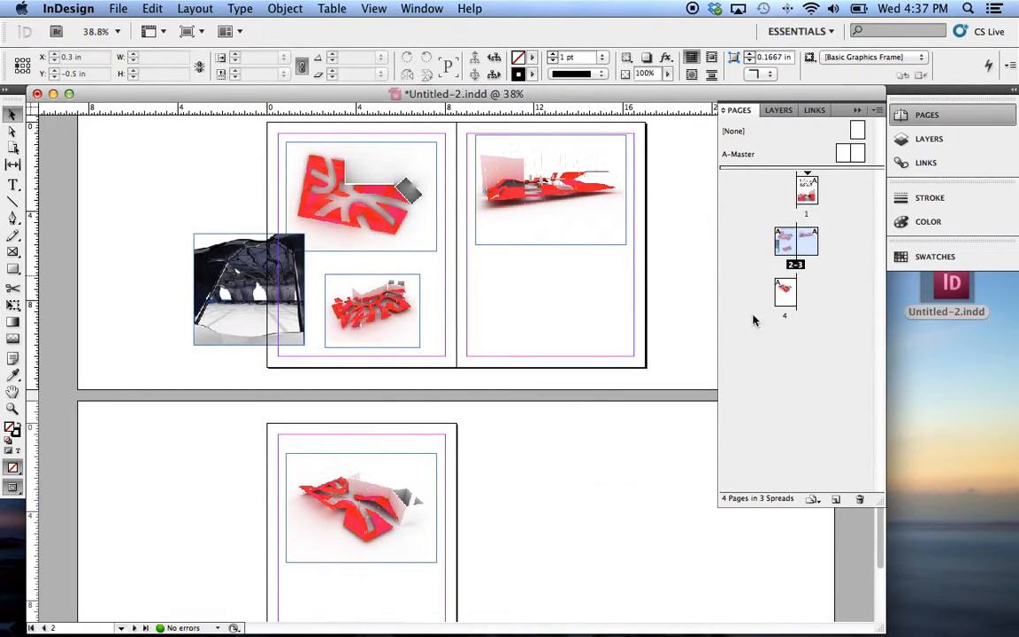
right_click(788, 373)
click(808, 379)
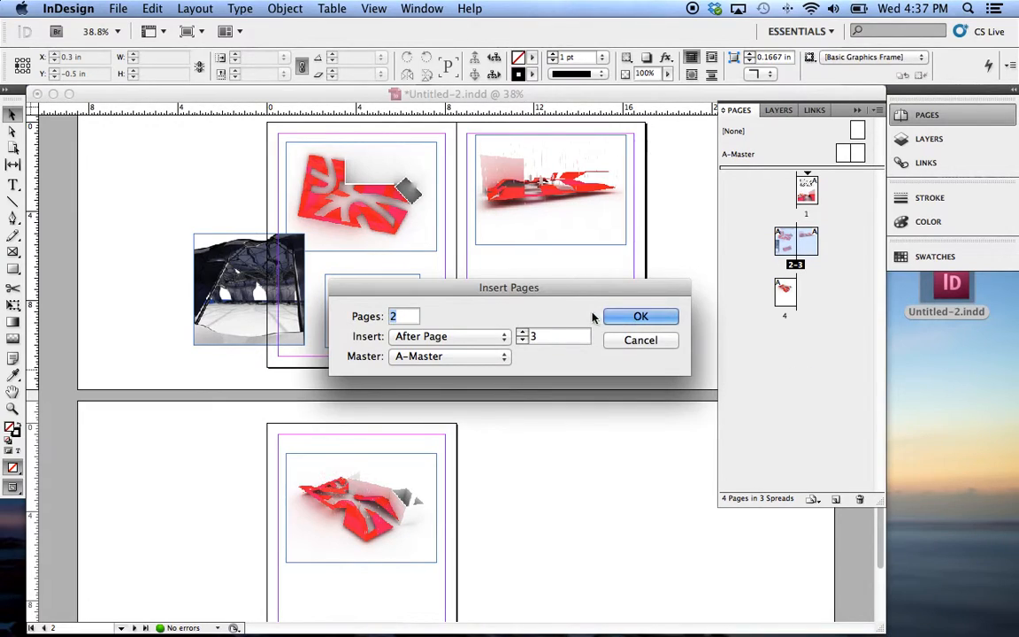
text(4)
double_click(540, 336)
text(1)
click(629, 320)
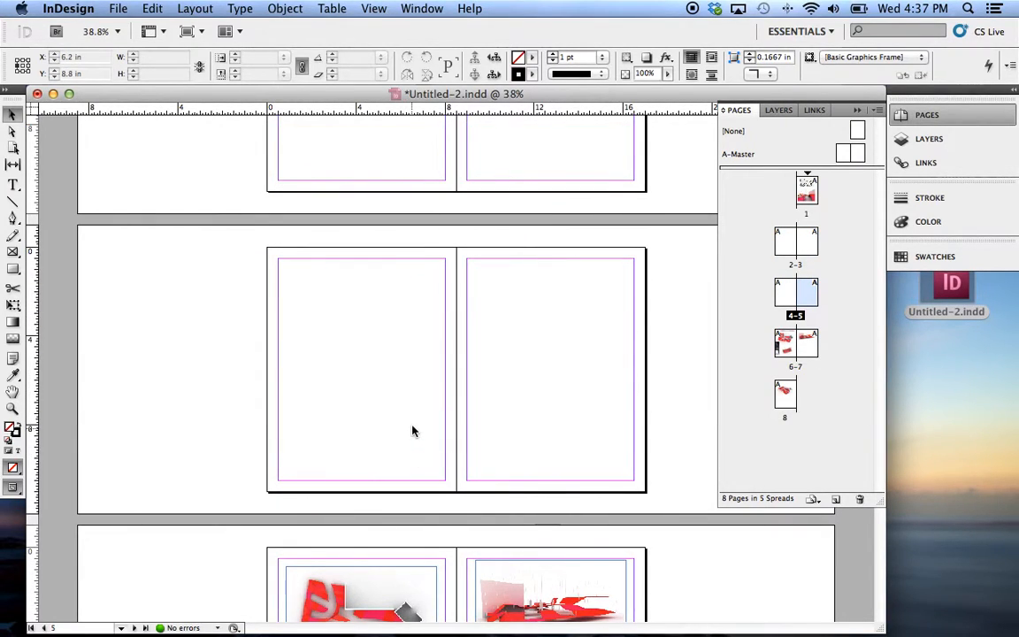
Check the new blank spreads among the document's pages, and undo the page insertion.
alt+click(430, 389)
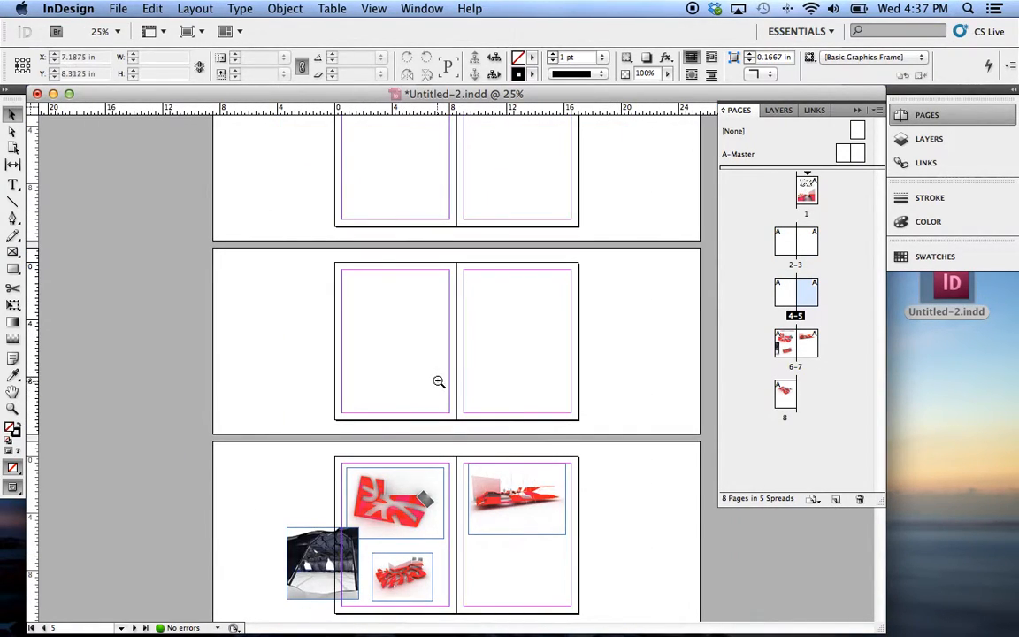
alt+click(432, 389)
scroll(467, 389, up, 1)
drag(468, 390, 467, 374)
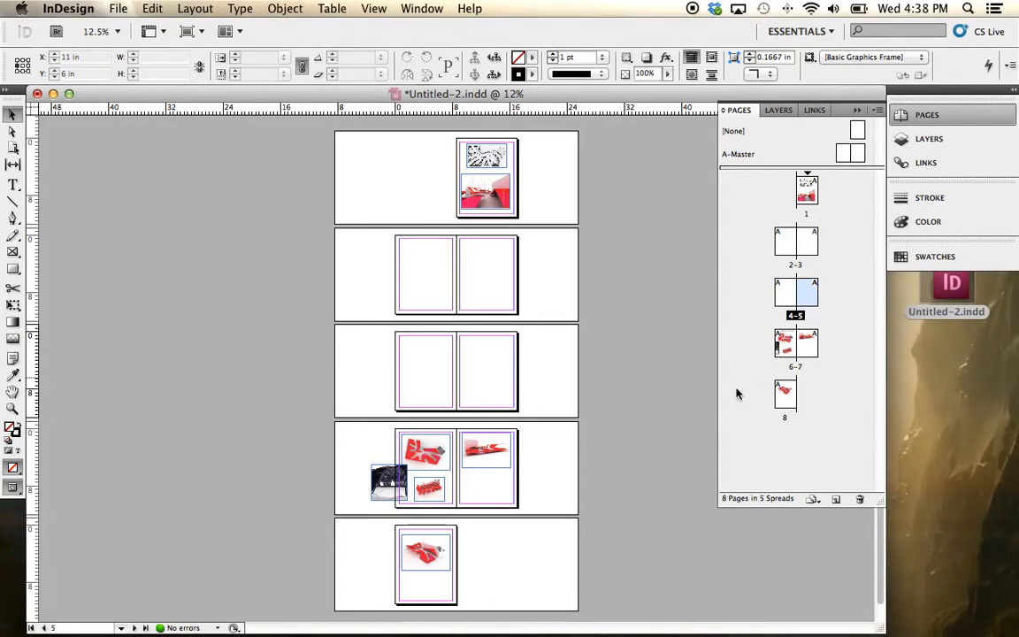
key(super+z)
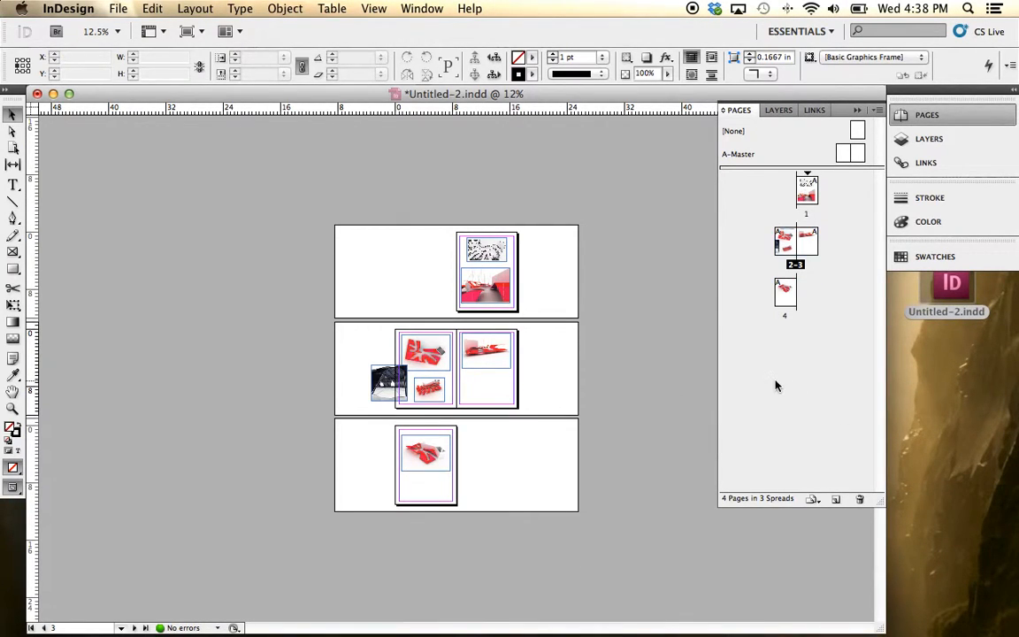
Insert 1 page based on A-Master after page 4.
right_click(777, 387)
click(788, 387)
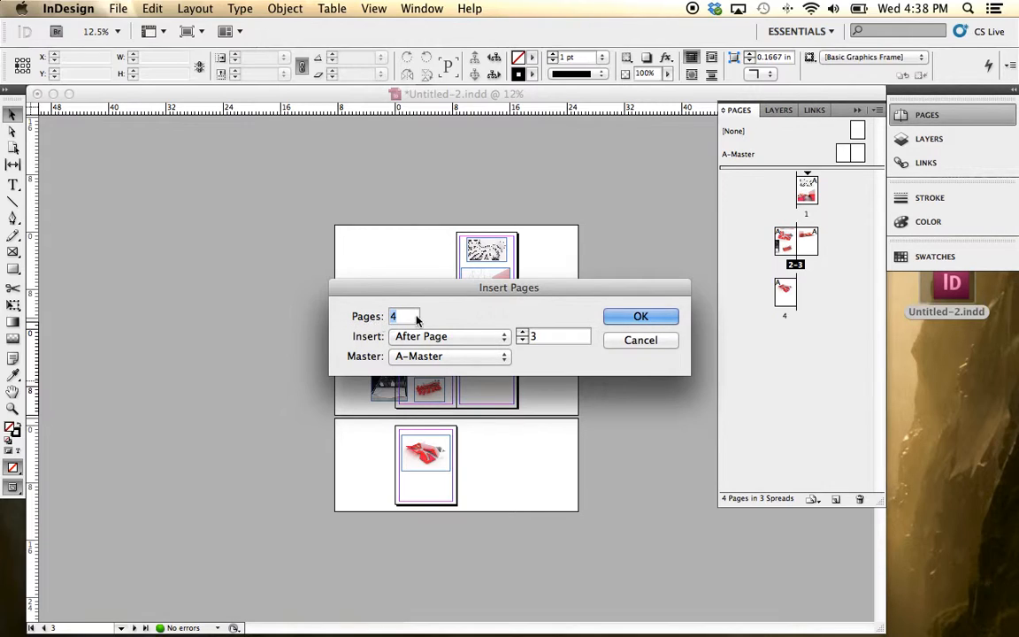
text(1)
click(523, 332)
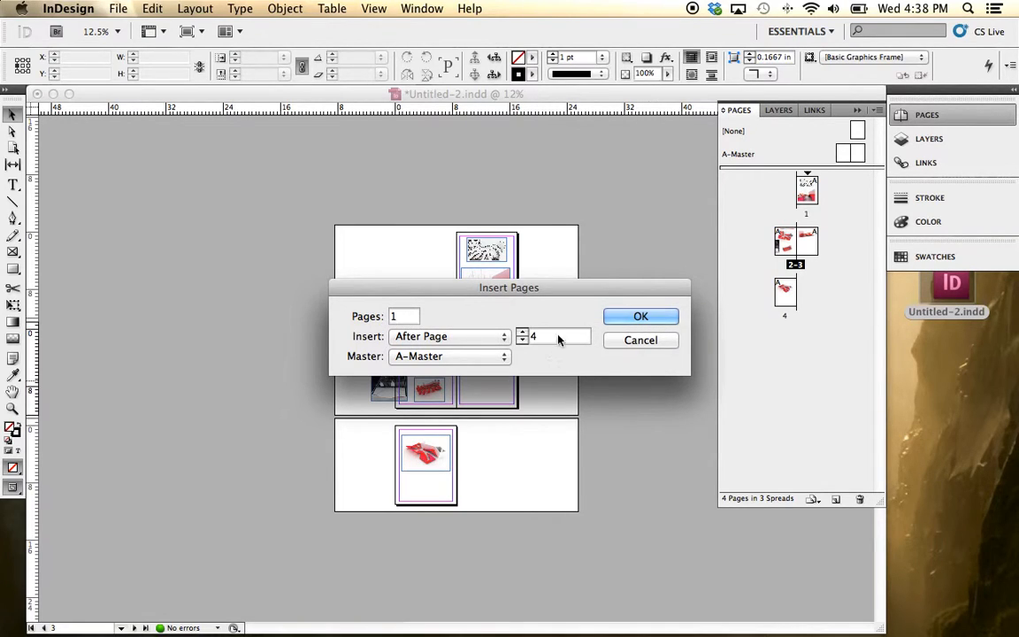
click(640, 317)
Move the Thesis Hero image from page 2 onto the blank page 5 and view it enlarged.
click(385, 386)
drag(385, 387, 488, 471)
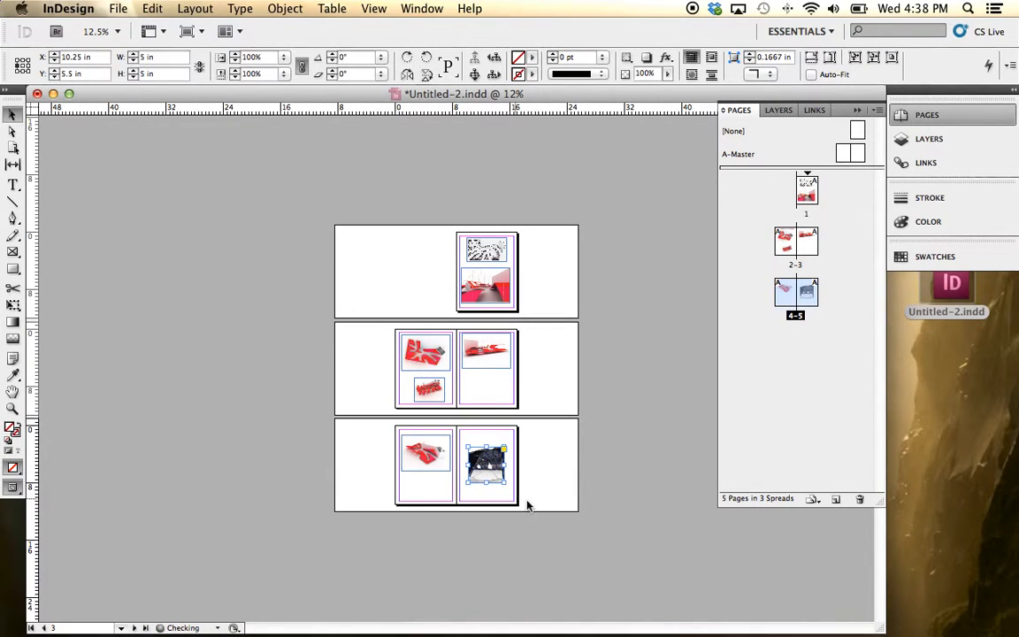
drag(563, 527, 382, 386)
drag(657, 505, 364, 299)
drag(533, 416, 432, 359)
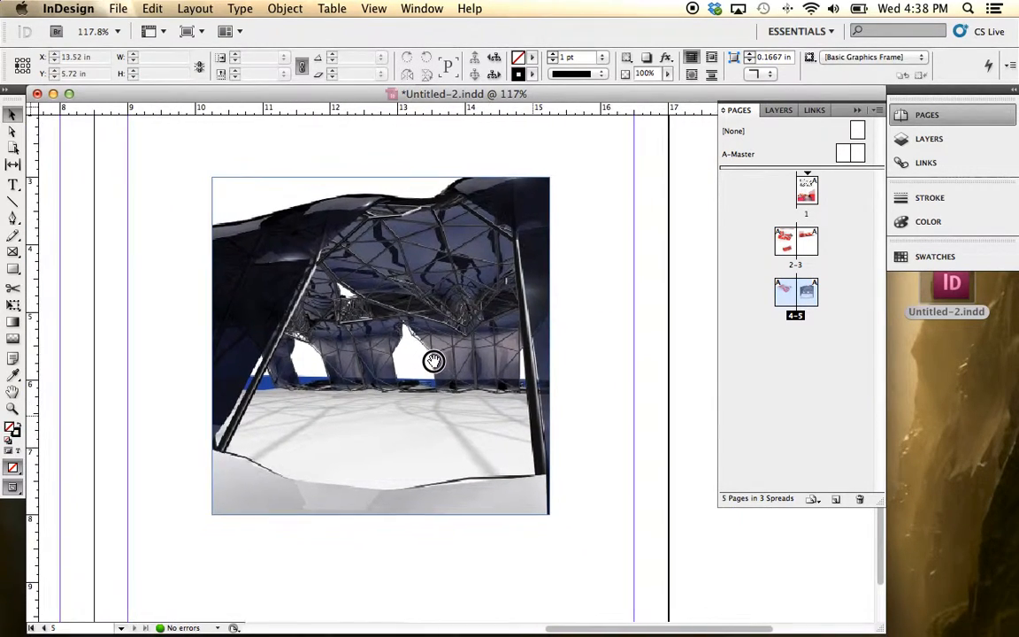
Locate the placed Armory Plan 01.ai from the list of linked files, and deselect it.
click(814, 111)
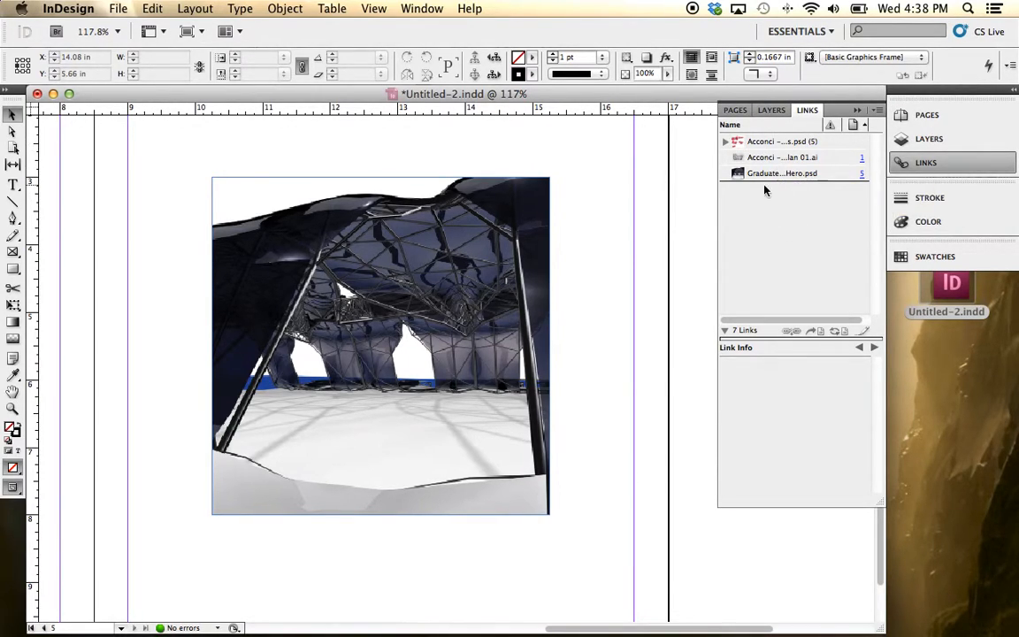
click(794, 164)
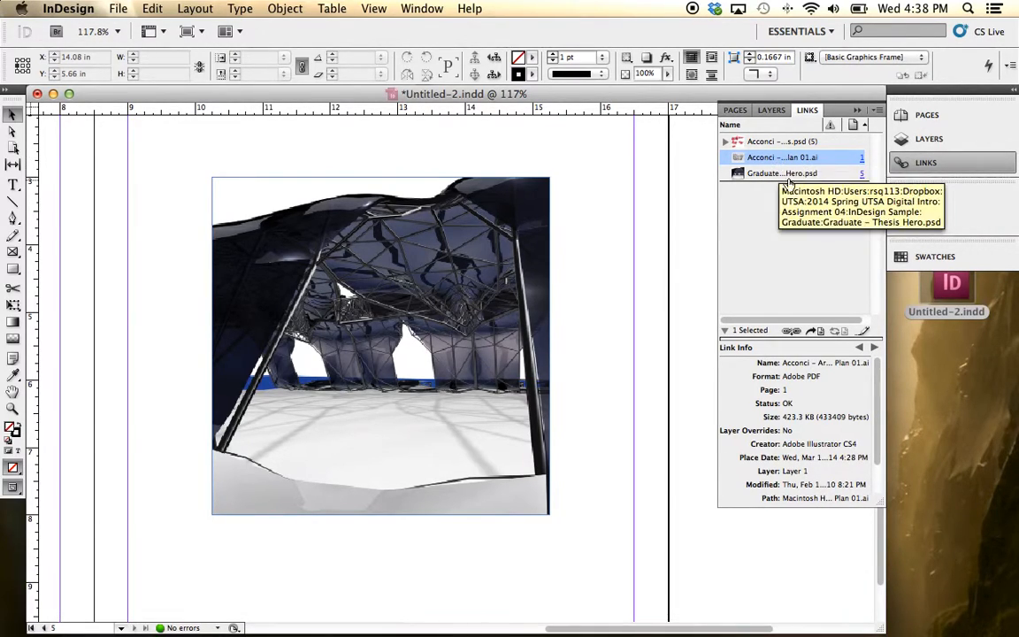
click(815, 332)
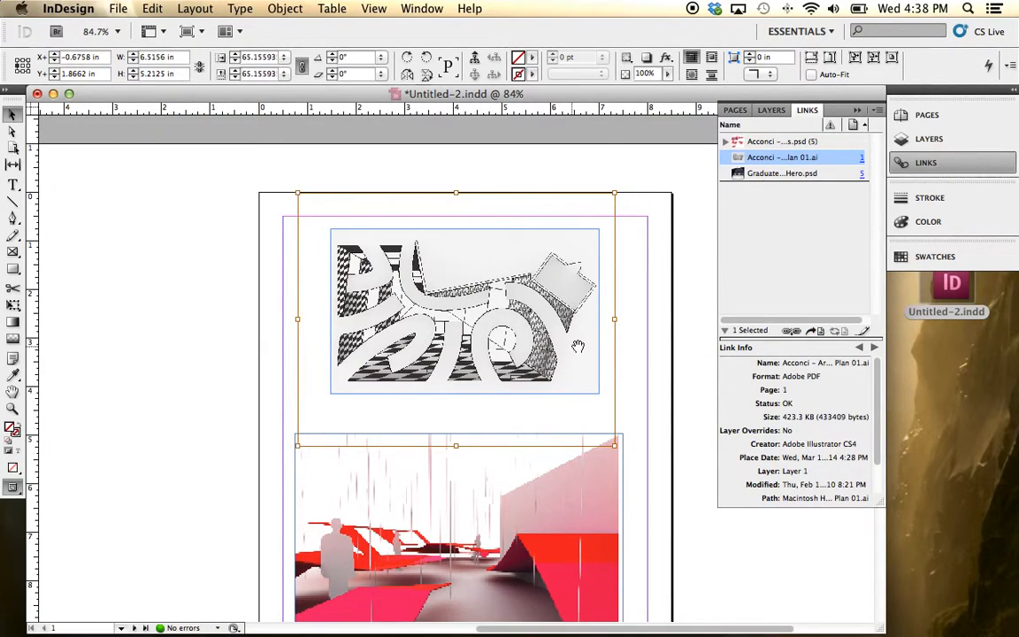
click(653, 355)
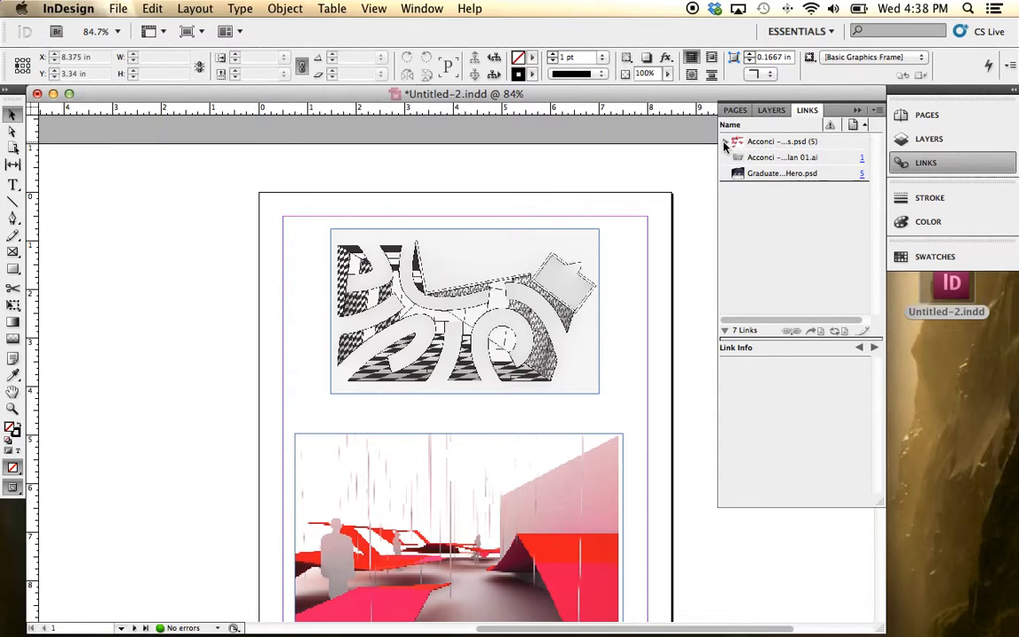
Compare the red rendering sheet's individual link entries with the images placed on the document's pages, and collapse the entries.
click(728, 146)
click(725, 143)
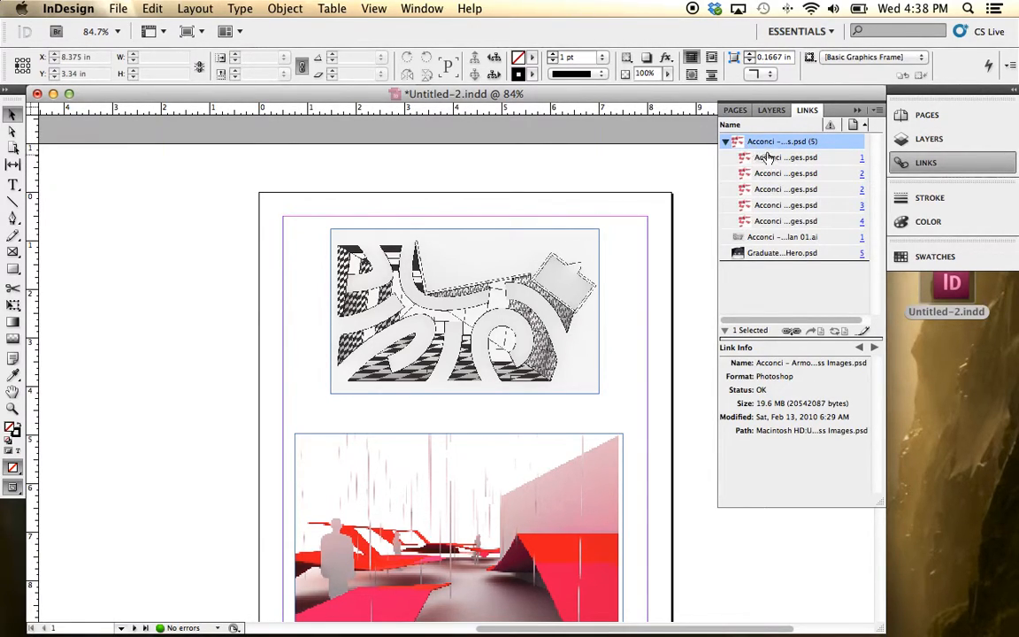
drag(607, 449, 528, 357)
key(super+minus)
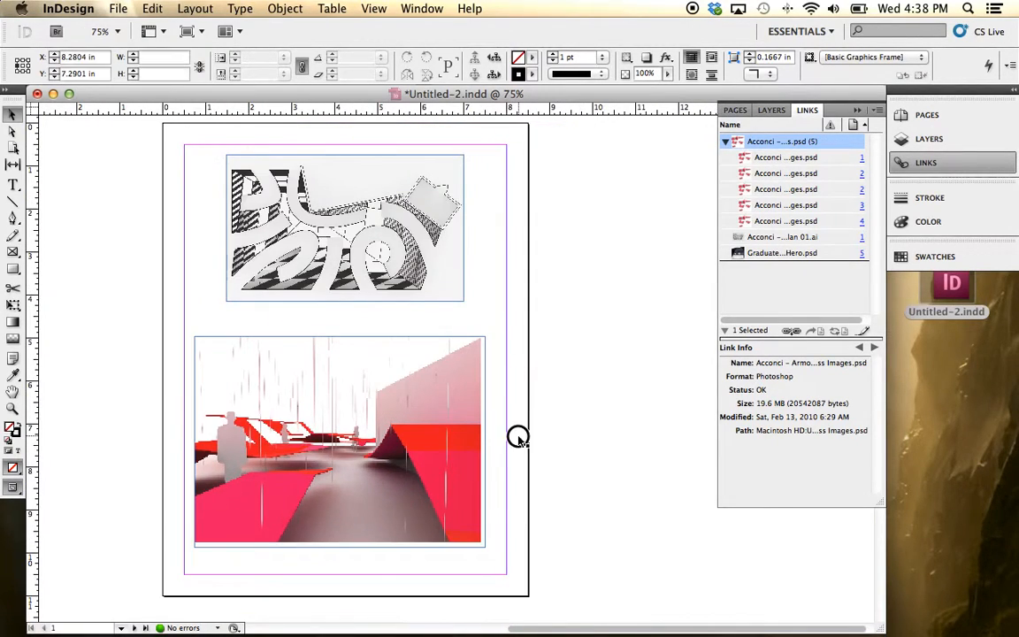
key(super+minus)
key(super+minus)
key(super+minus)
drag(577, 503, 336, 295)
drag(530, 389, 457, 431)
drag(357, 453, 444, 360)
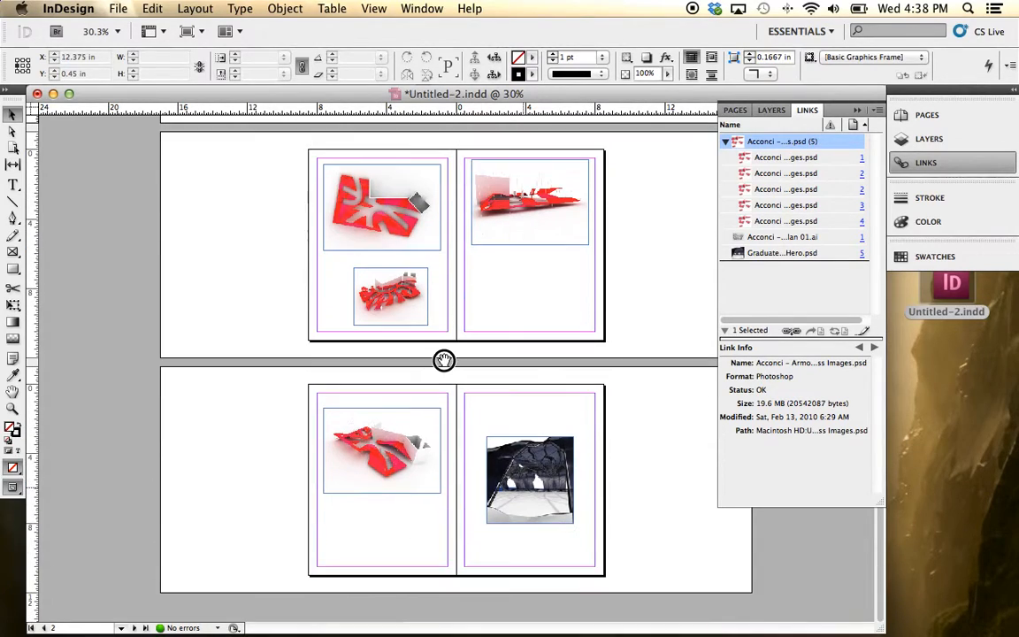
click(553, 517)
click(637, 516)
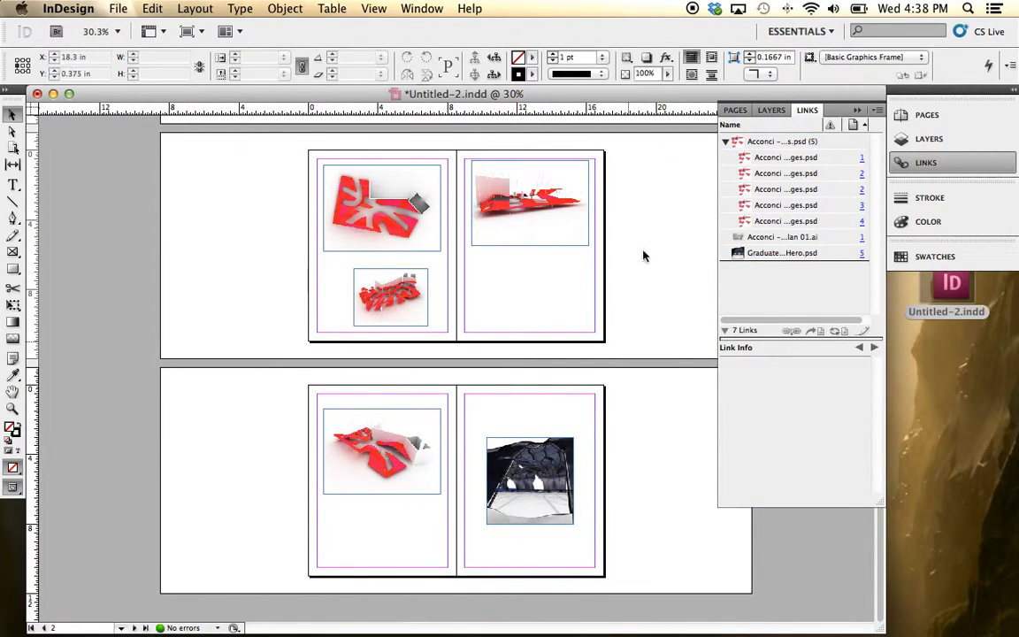
click(724, 143)
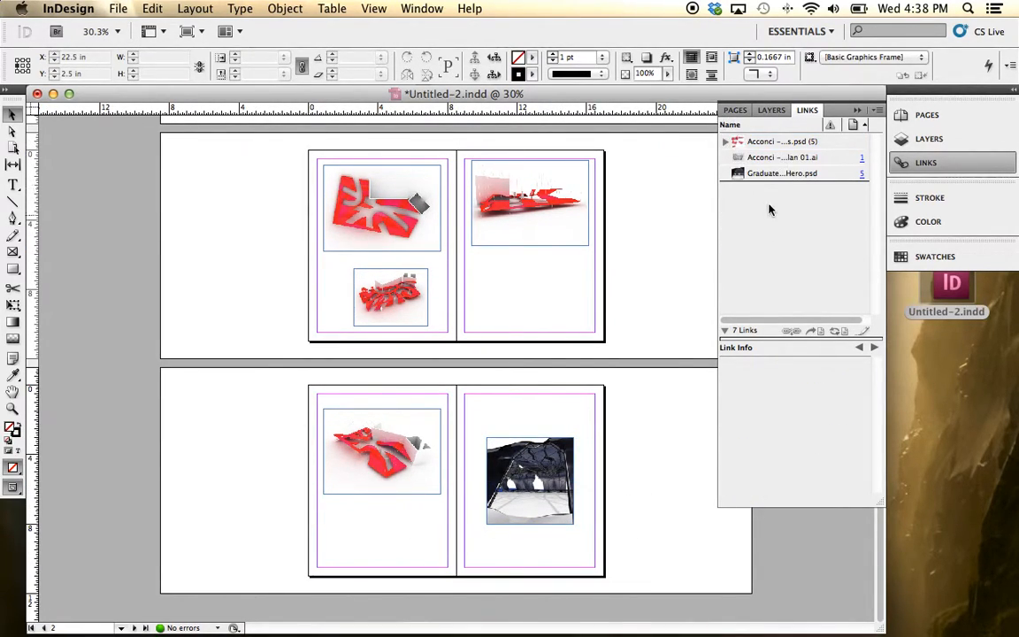
View the Thesis Hero image on page 5 enlarged, and open its source Graduate - Thesis Hero.psd from the Graduate folder in Photoshop.
click(781, 173)
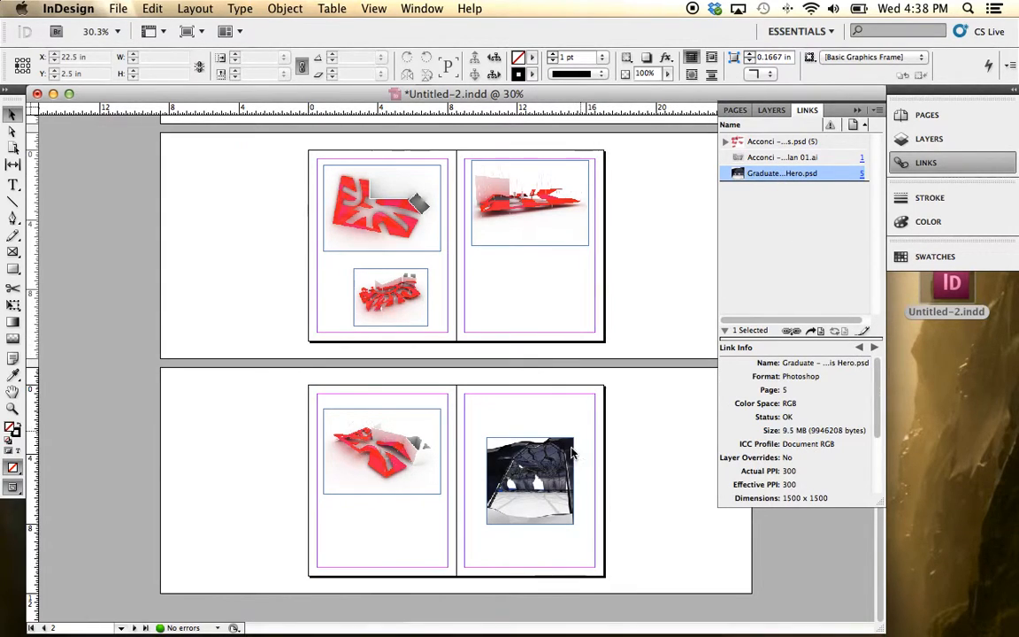
drag(606, 533, 453, 397)
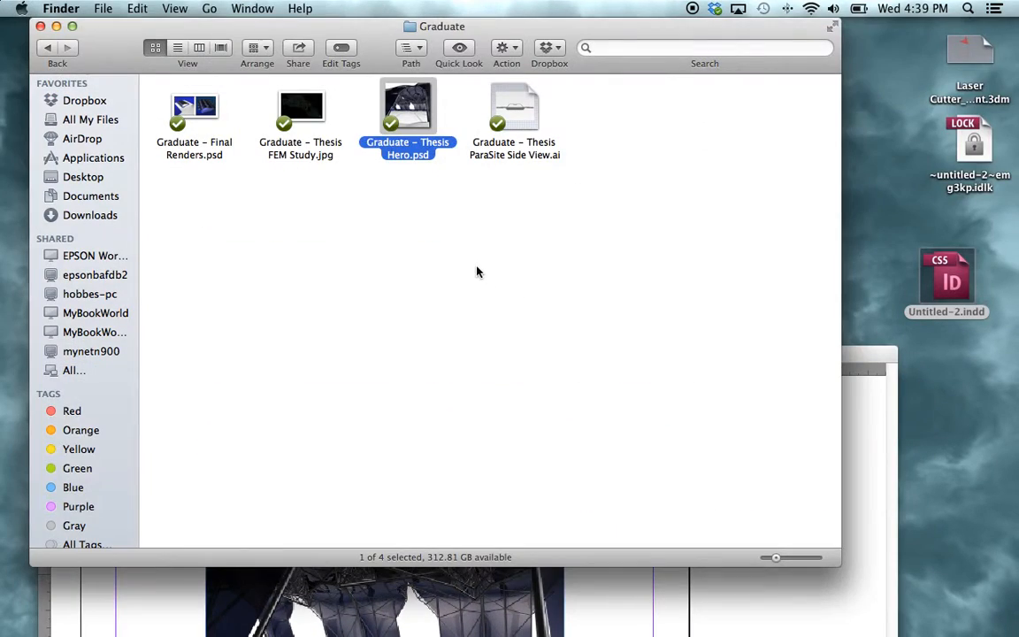
click(448, 275)
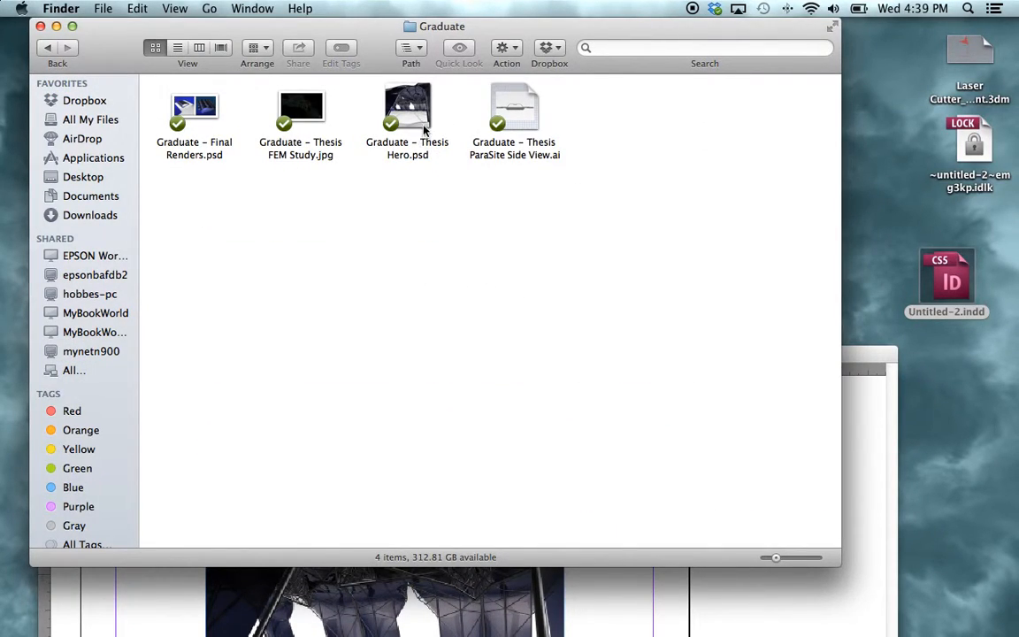
drag(423, 124, 471, 611)
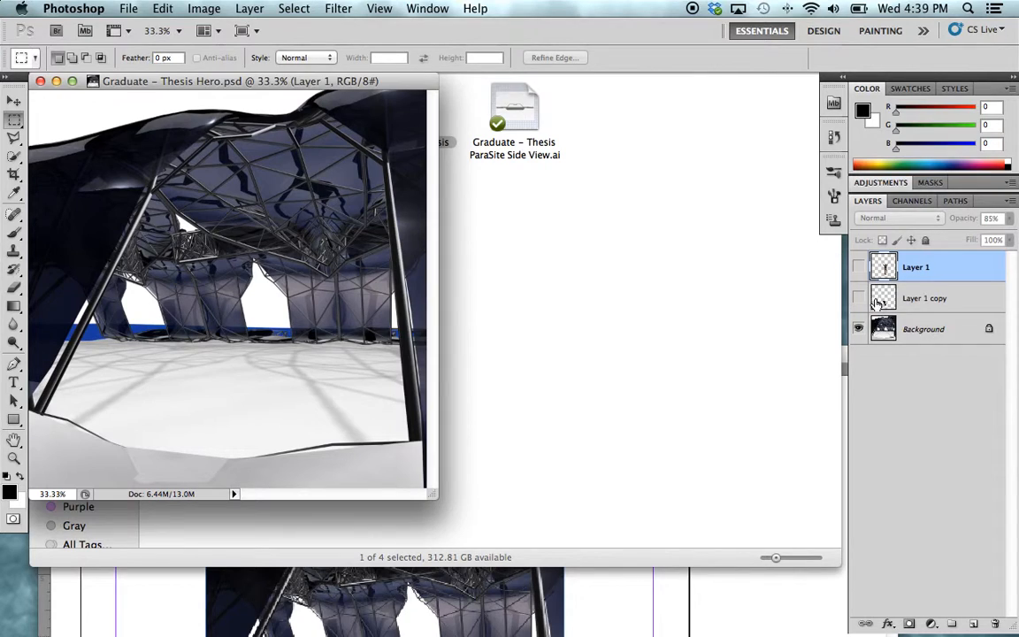
Make Layer 1 and Layer 1 copy visible in the Thesis Hero file, and save and close it.
drag(859, 304, 861, 269)
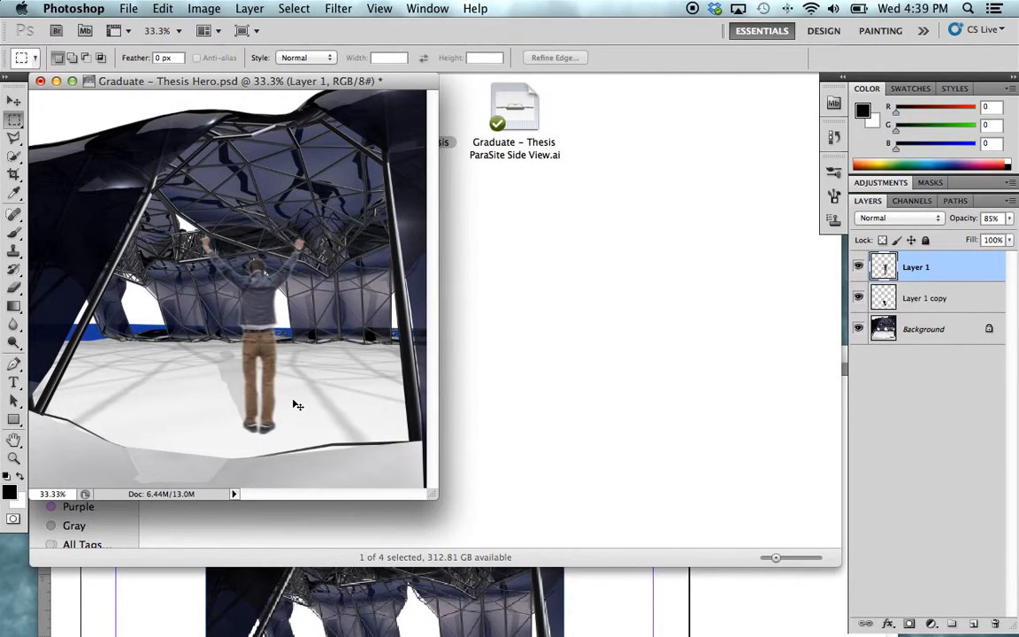
key(super+s)
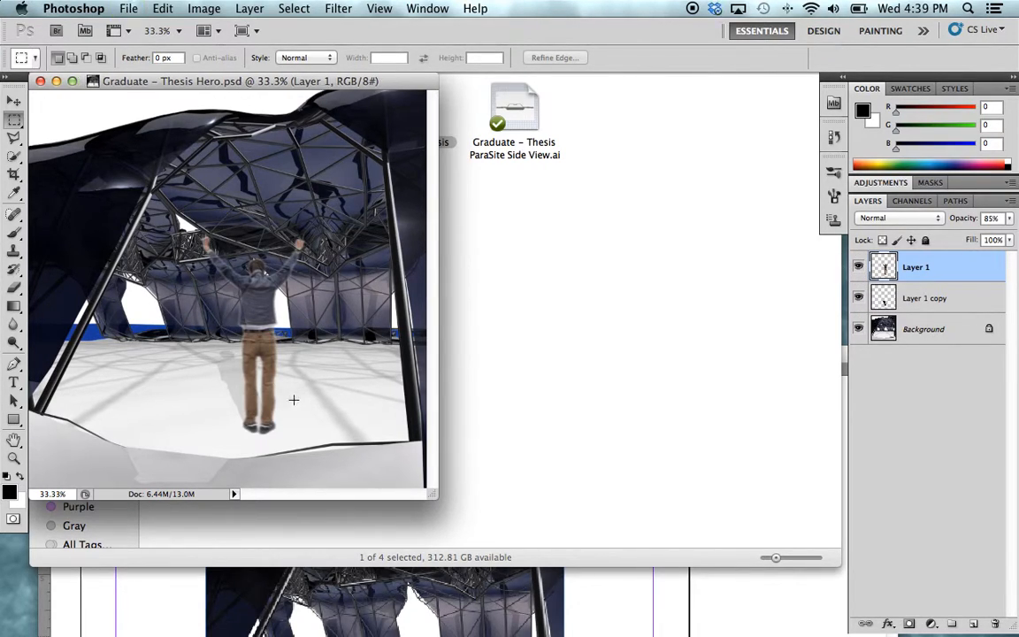
click(40, 80)
click(400, 382)
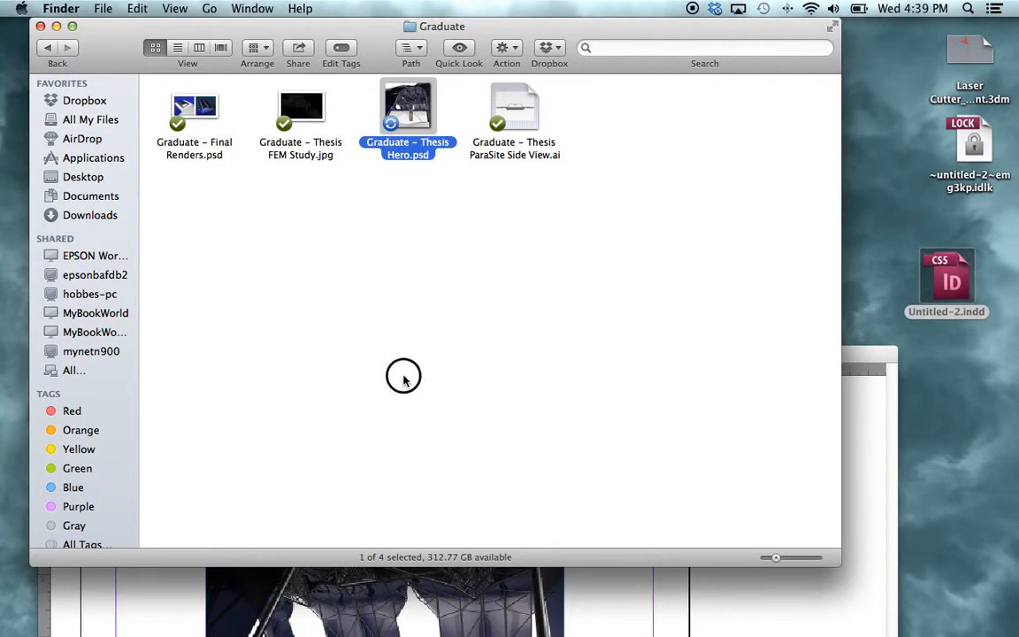
Switch back to InDesign, update the modified Thesis Hero link in the enlarged document window, and deselect the image.
click(405, 381)
click(628, 605)
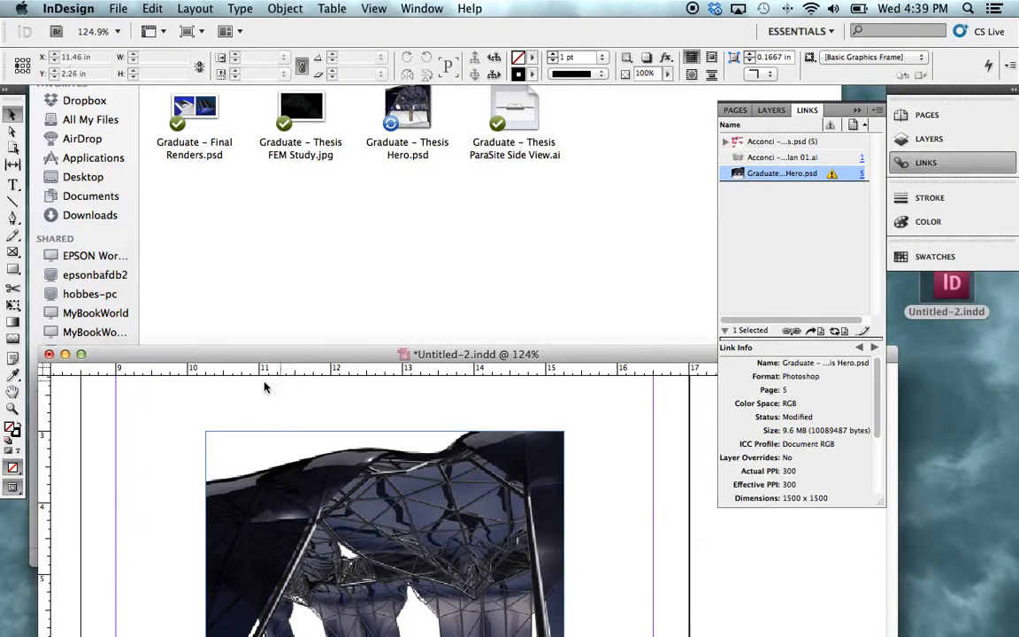
click(81, 354)
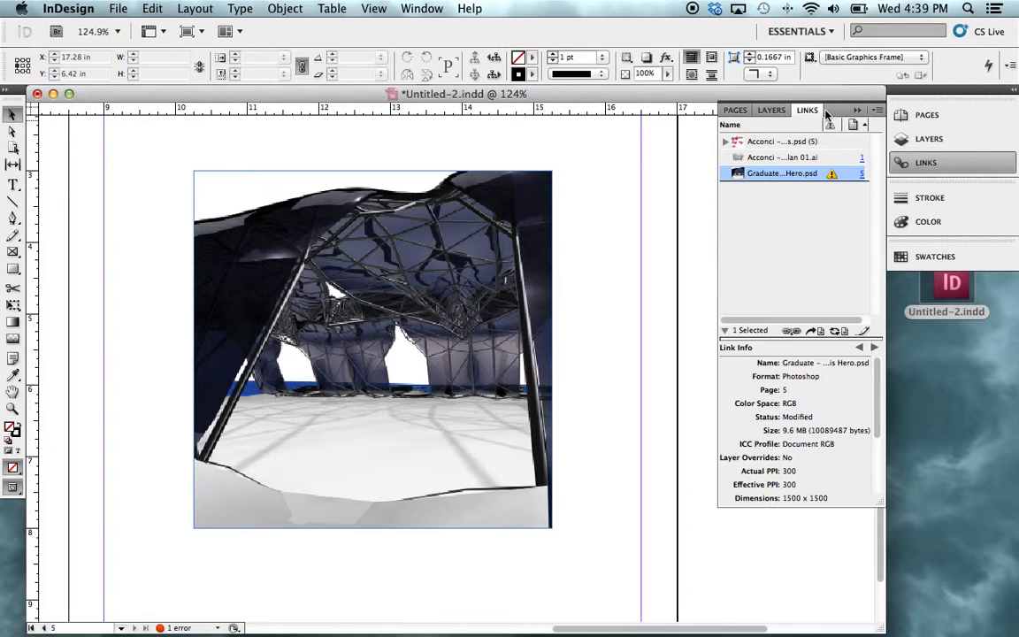
mouse_move(833, 174)
click(803, 230)
click(485, 346)
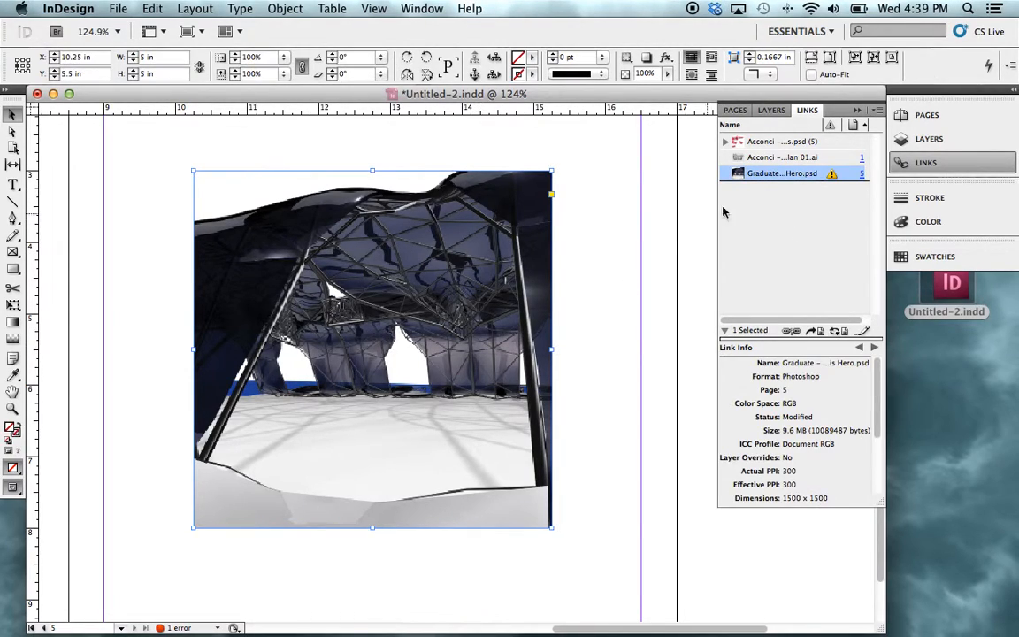
click(841, 333)
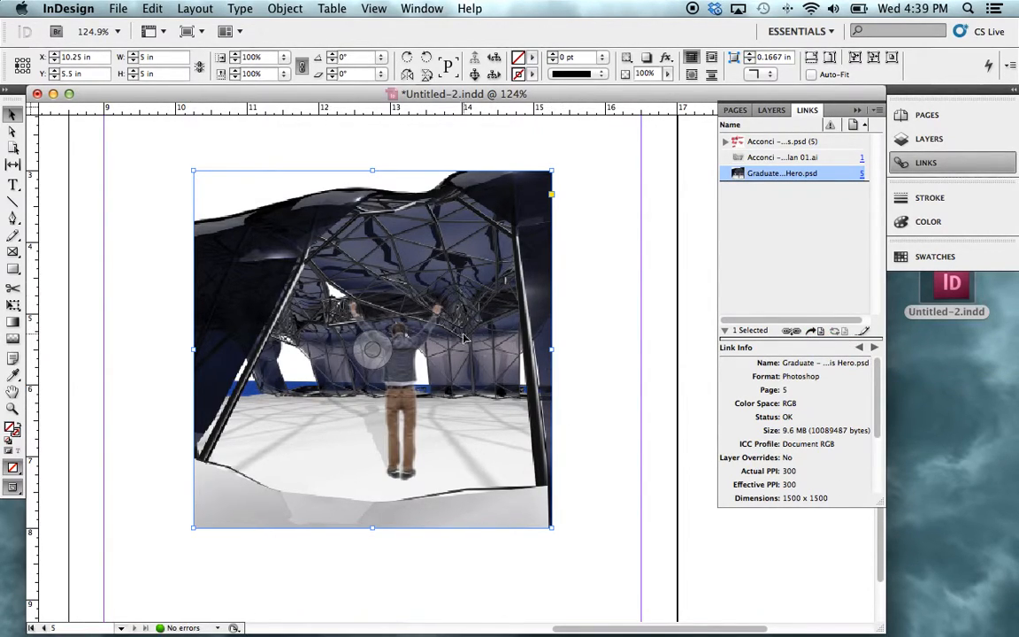
click(613, 409)
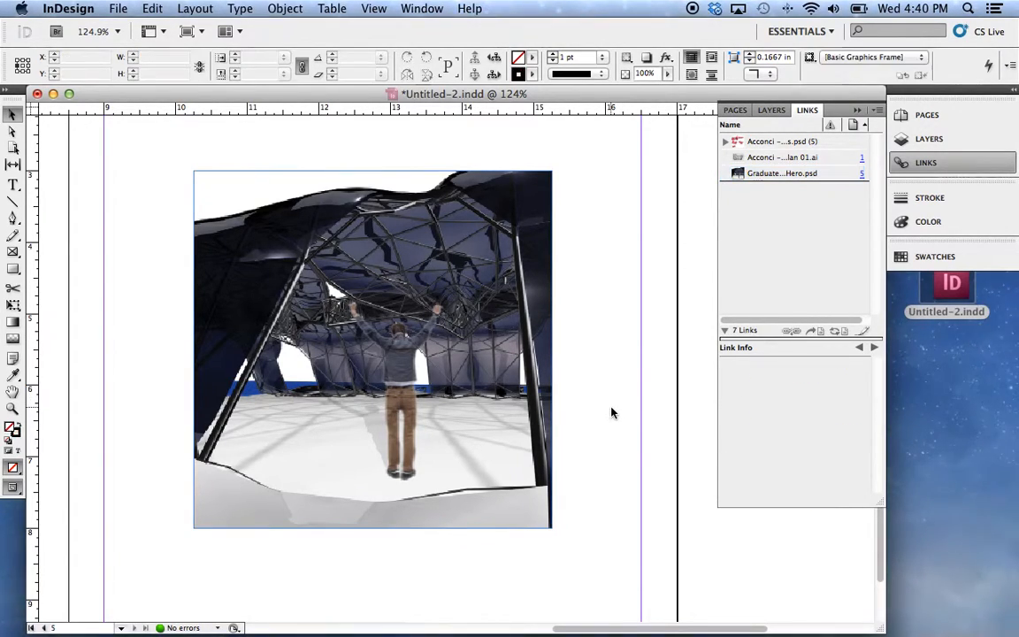
Open the placed Thesis Hero image on page 5 in Photoshop using Edit Original.
click(526, 444)
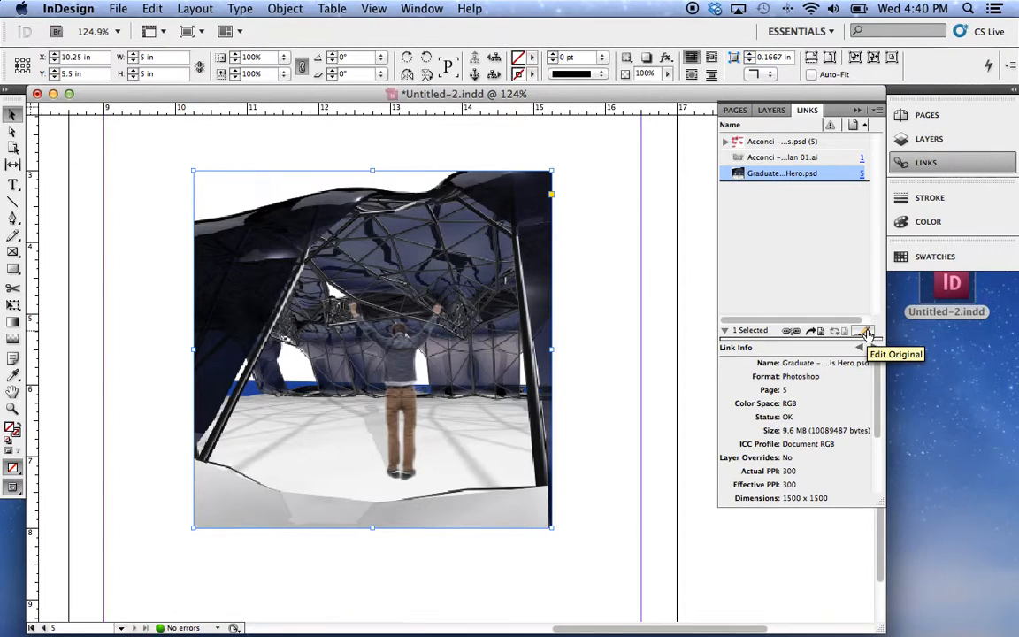
click(865, 333)
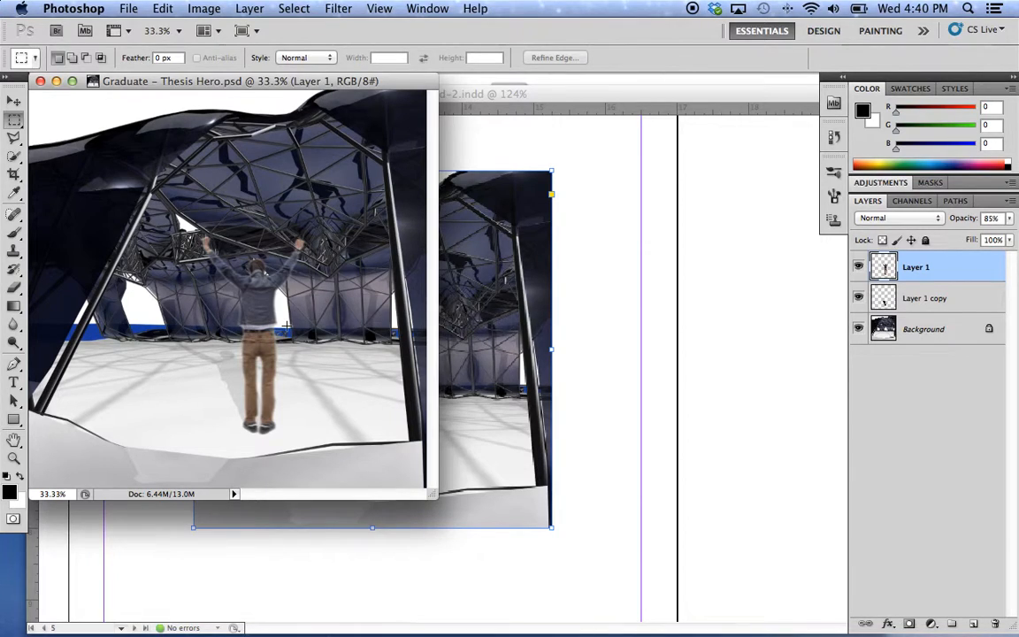
Hide Layer 1 and Layer 1 copy, save and close the Photoshop file, and return to the InDesign layout with nothing selected.
click(858, 268)
click(858, 298)
key(super+s)
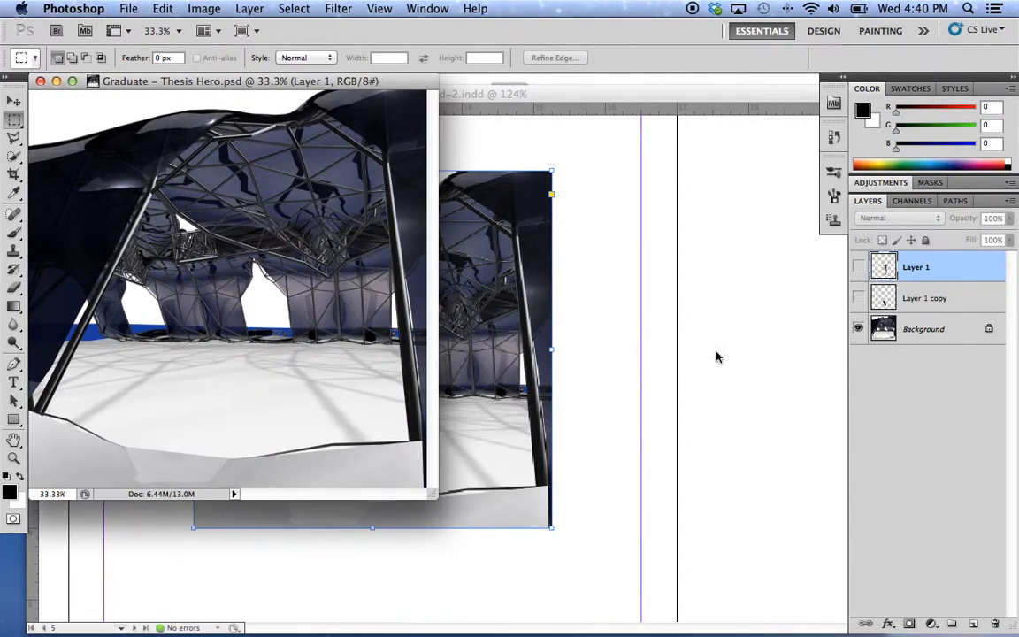
click(40, 82)
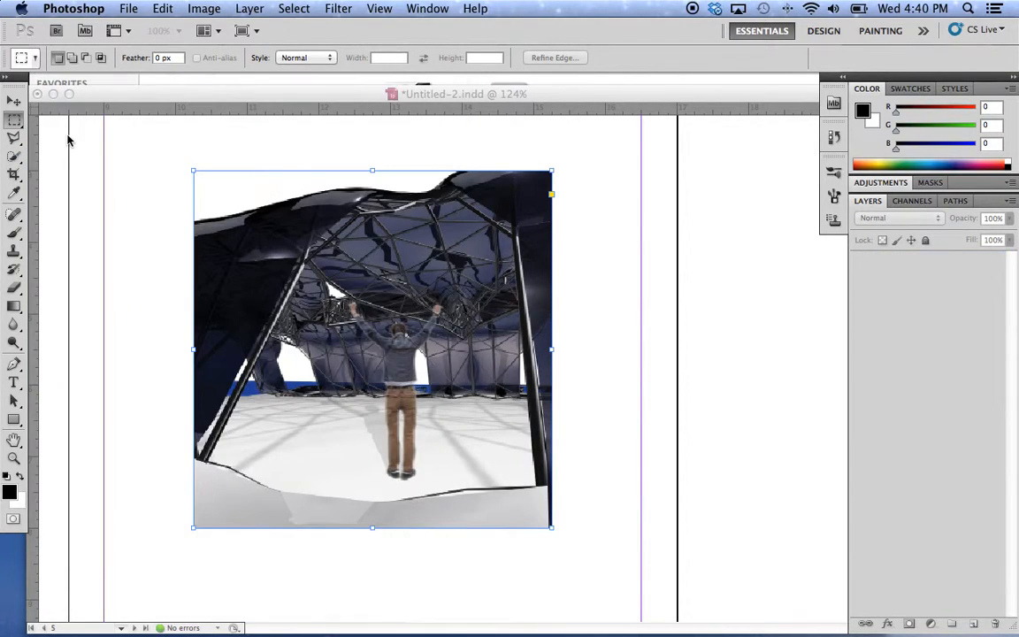
click(603, 325)
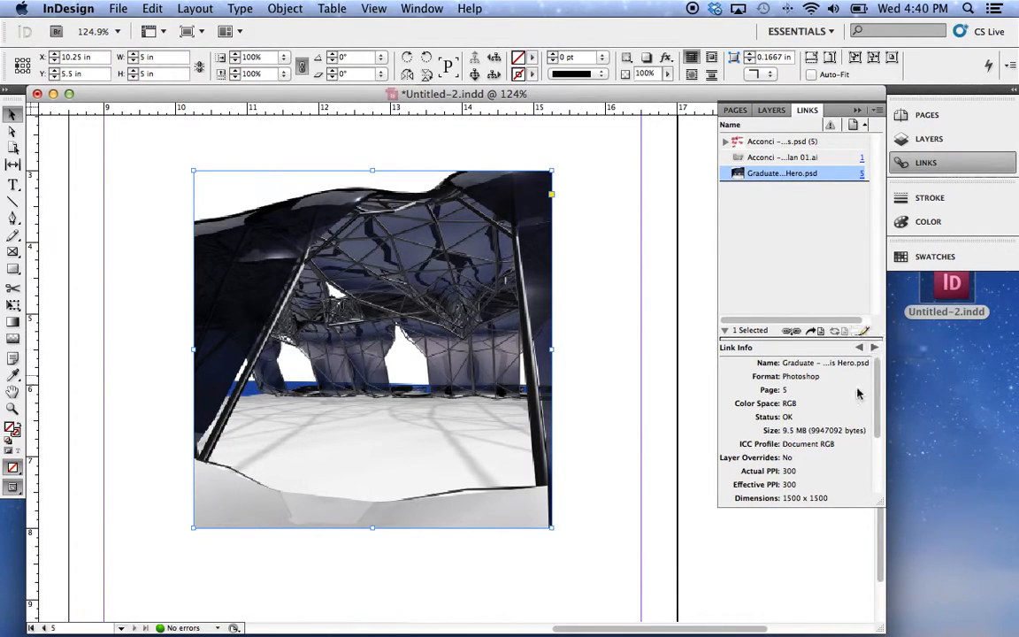
click(636, 406)
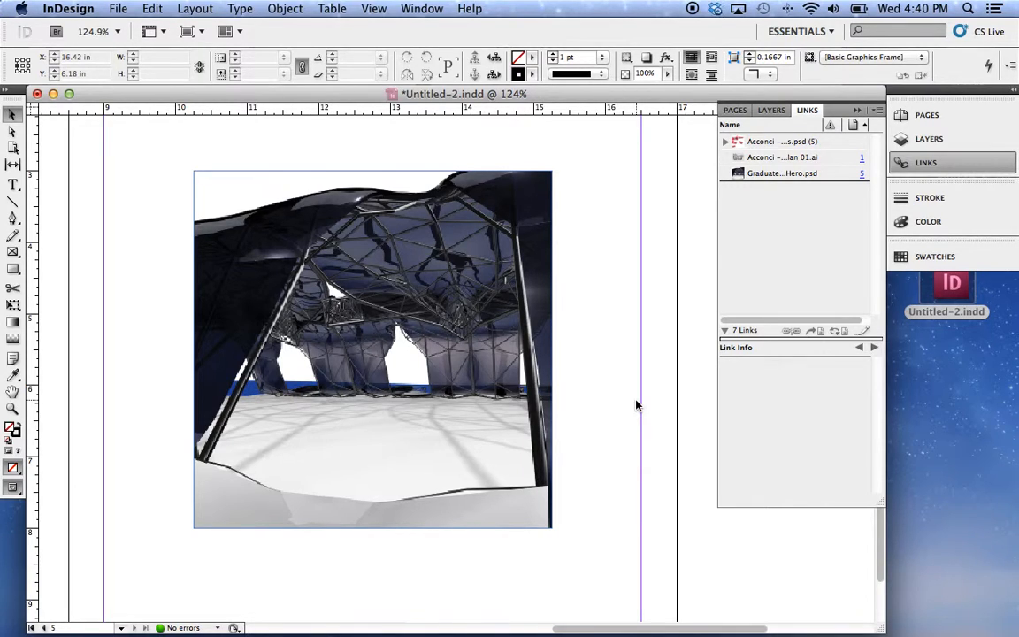
Examine the placed images on page 1 and on the spreads of pages 2–3 and 4–5, both in overview and enlarged.
alt+super+click(408, 328)
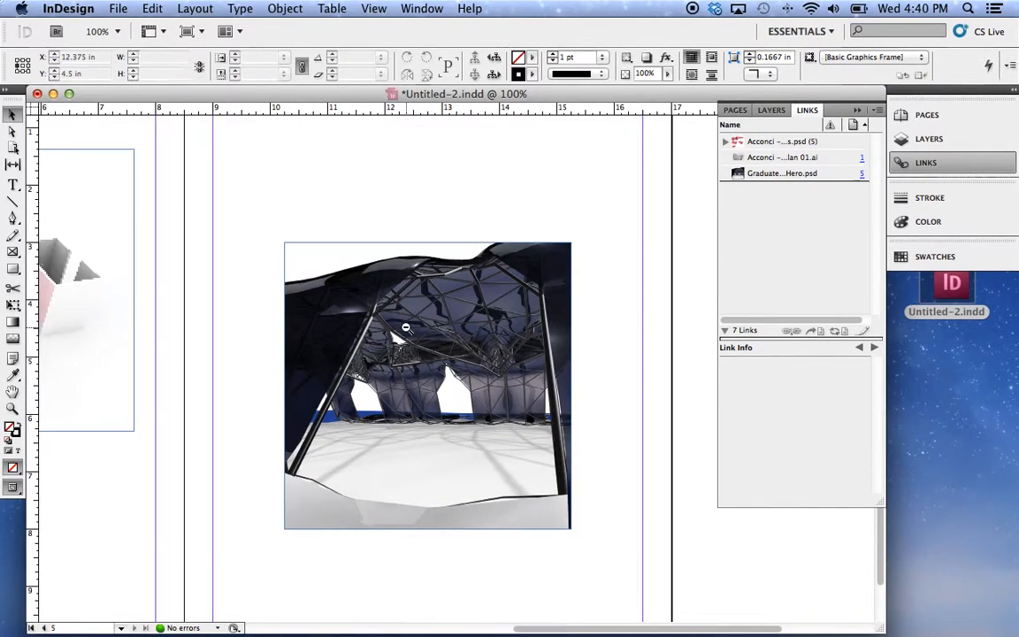
alt+super+click(431, 329)
alt+super+click(370, 359)
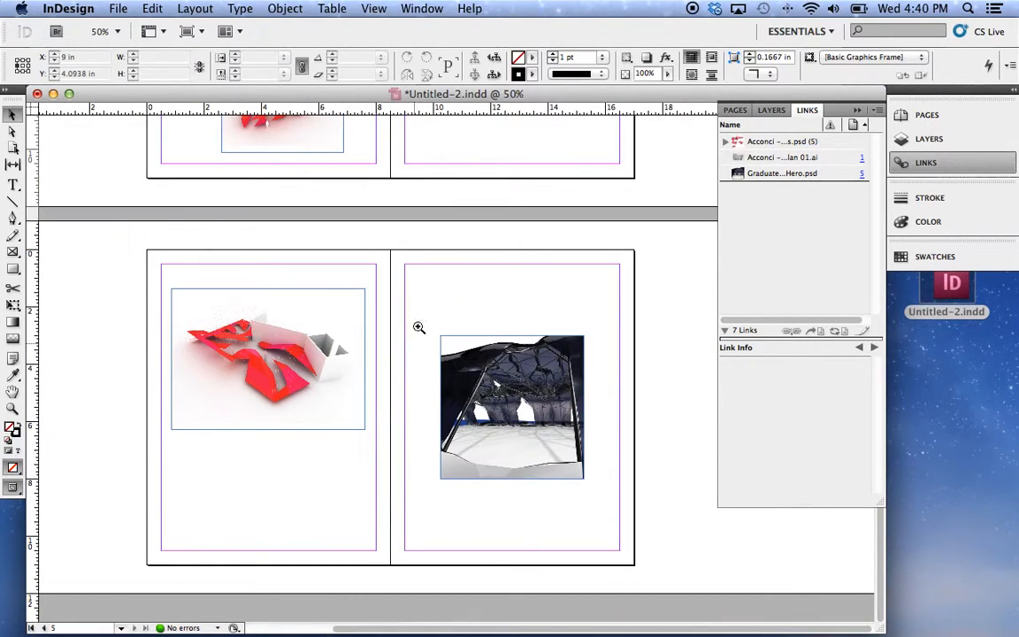
scroll(412, 376, up, 3)
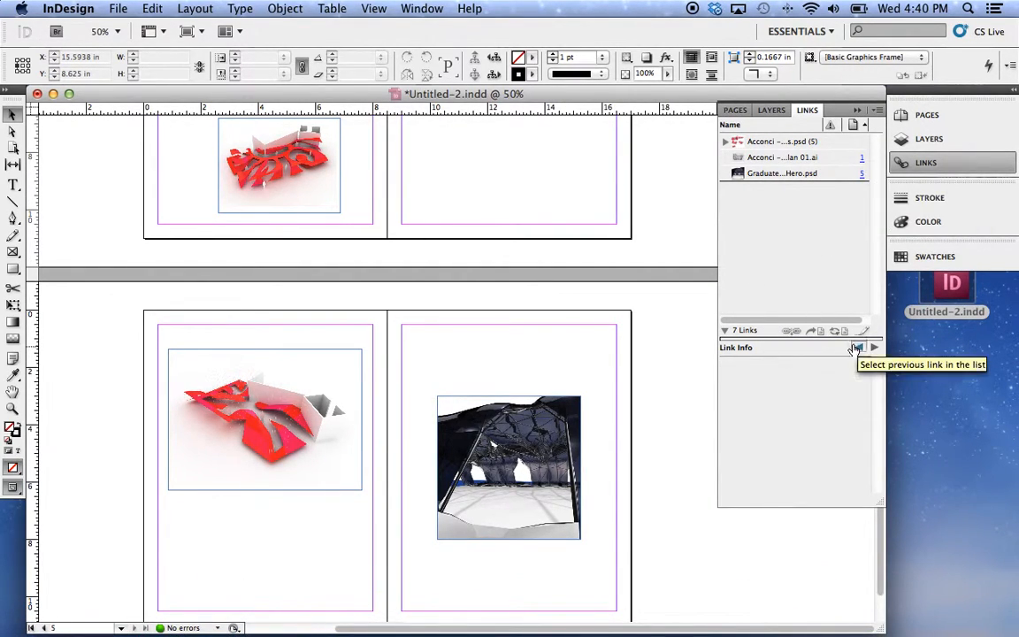
scroll(655, 368, up, 4)
alt+super+click(643, 346)
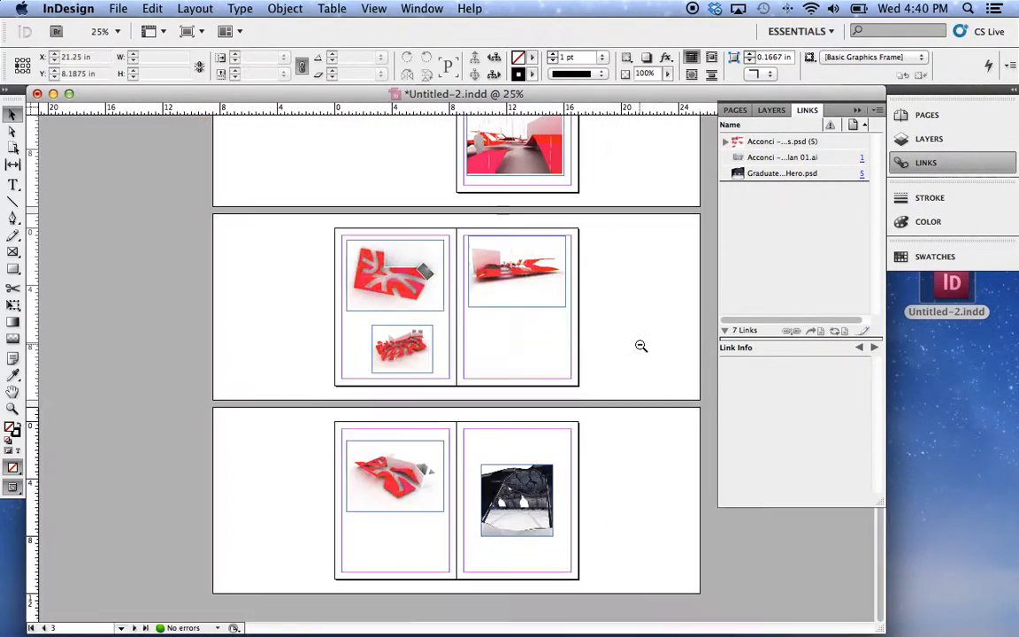
drag(529, 343, 522, 439)
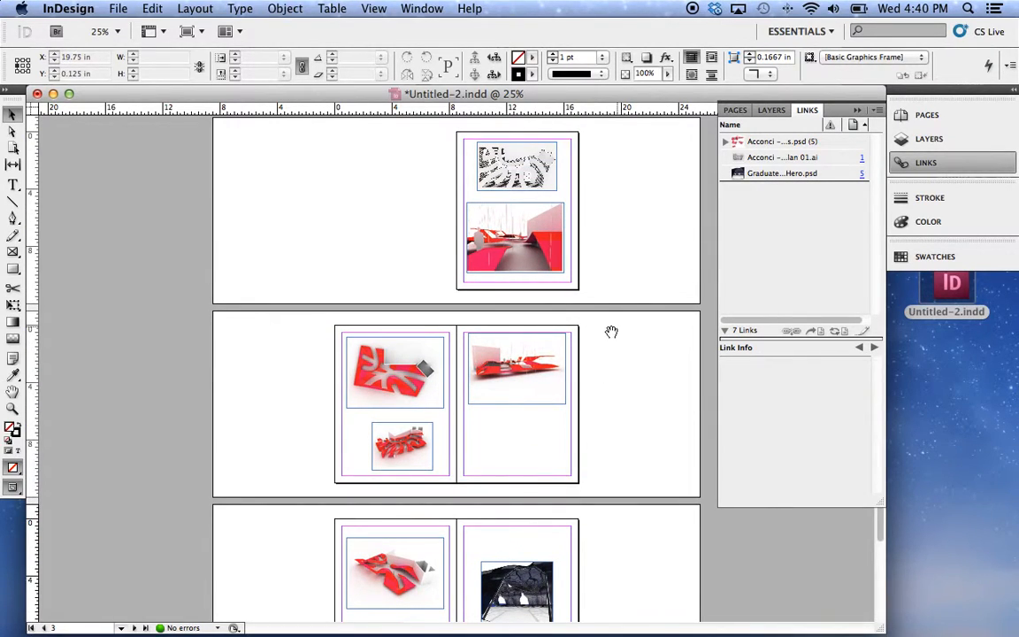
drag(614, 330, 598, 364)
click(470, 180)
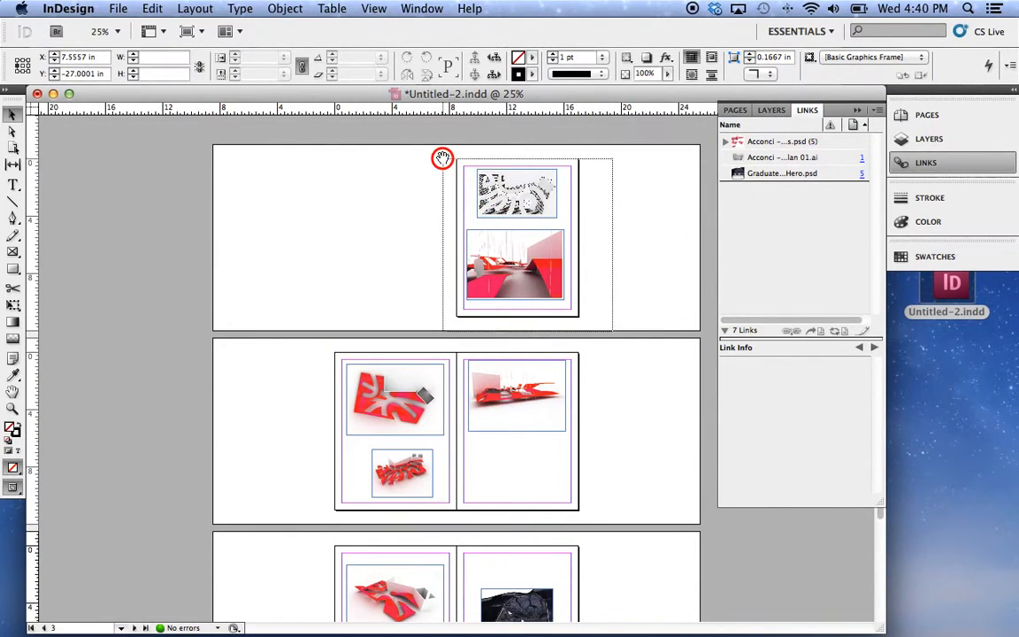
key(super+0)
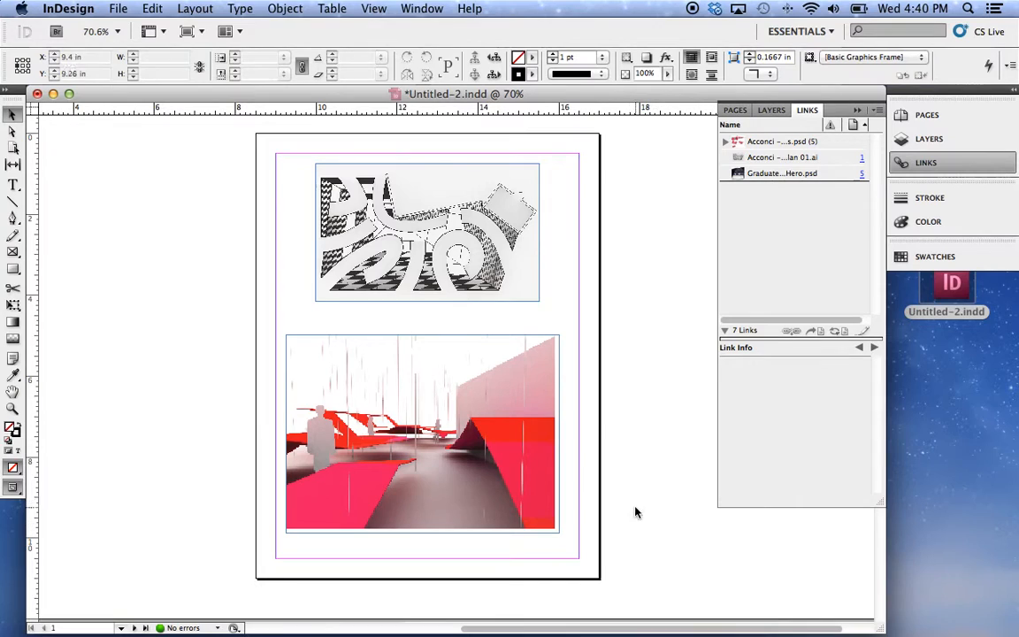
alt+super+click(546, 449)
alt+super+click(536, 495)
alt+super+click(530, 539)
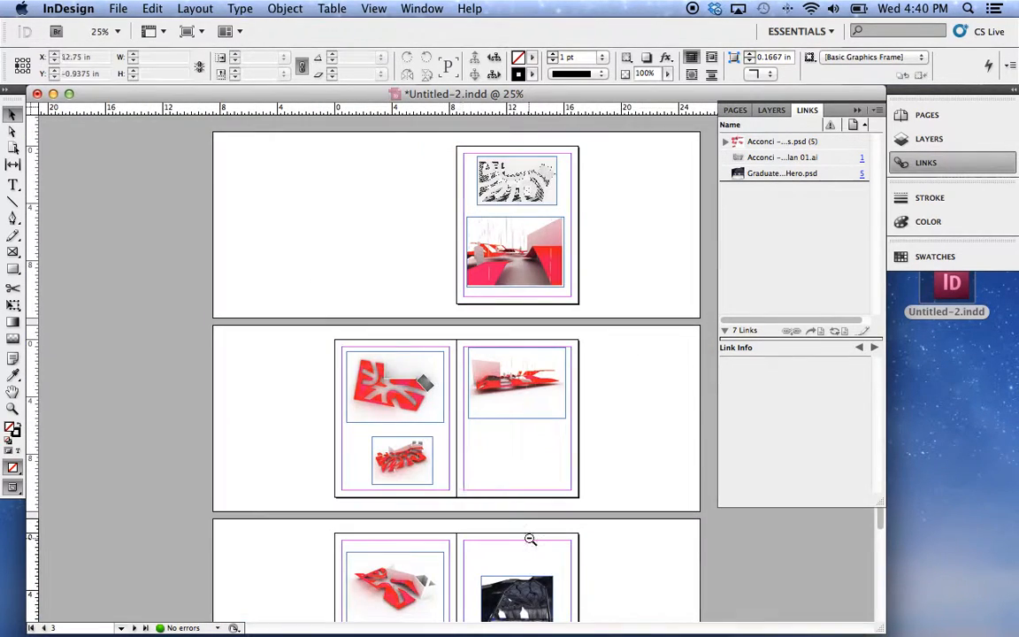
scroll(530, 539, down, 3)
drag(594, 551, 323, 405)
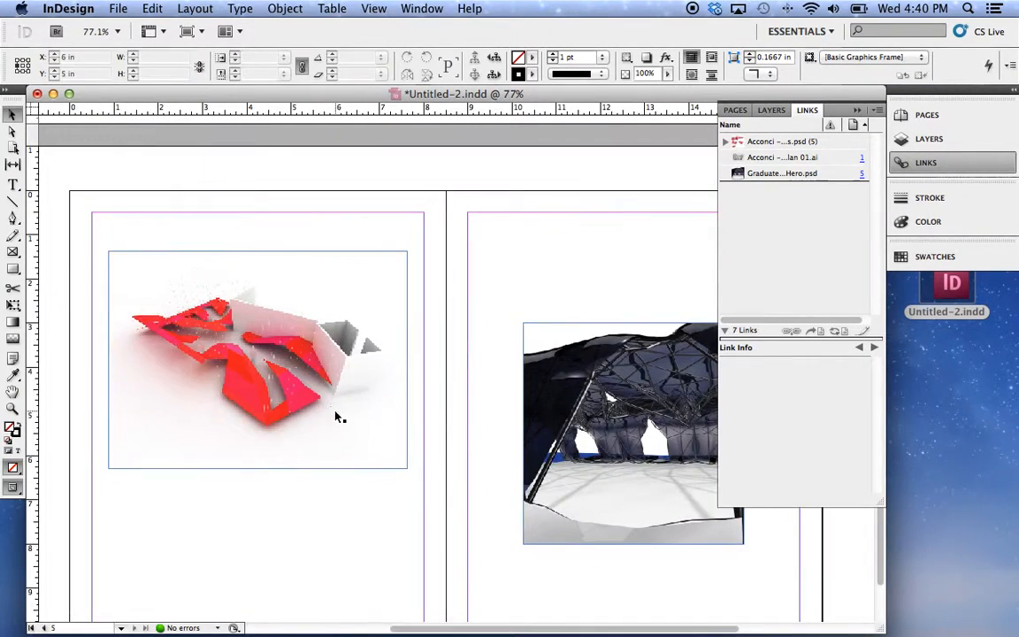